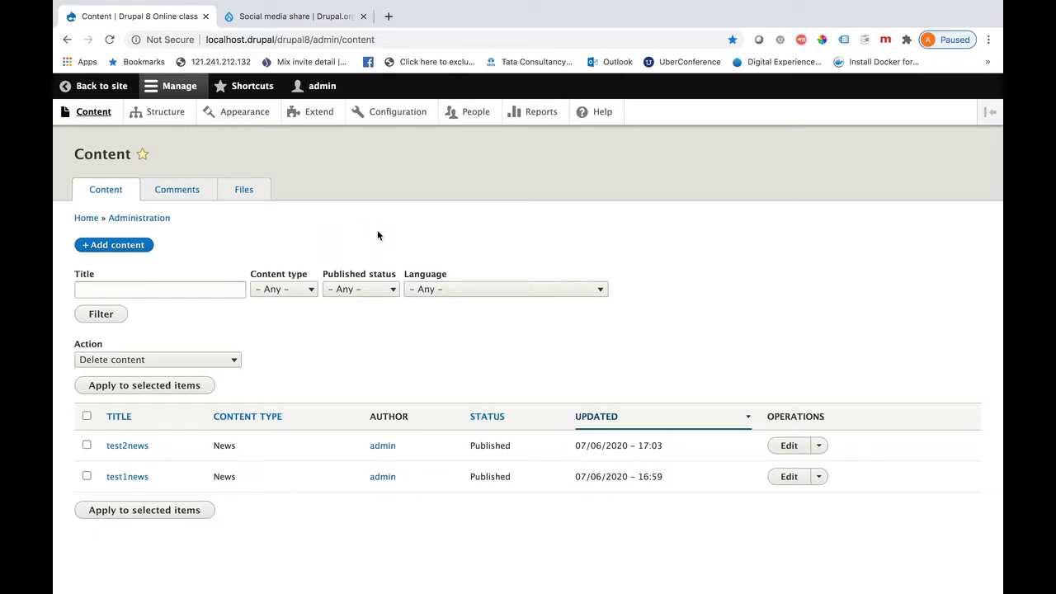
# Create a new content type named 'Blog' and save it to manage its fields.
pyautogui.click(175, 118)
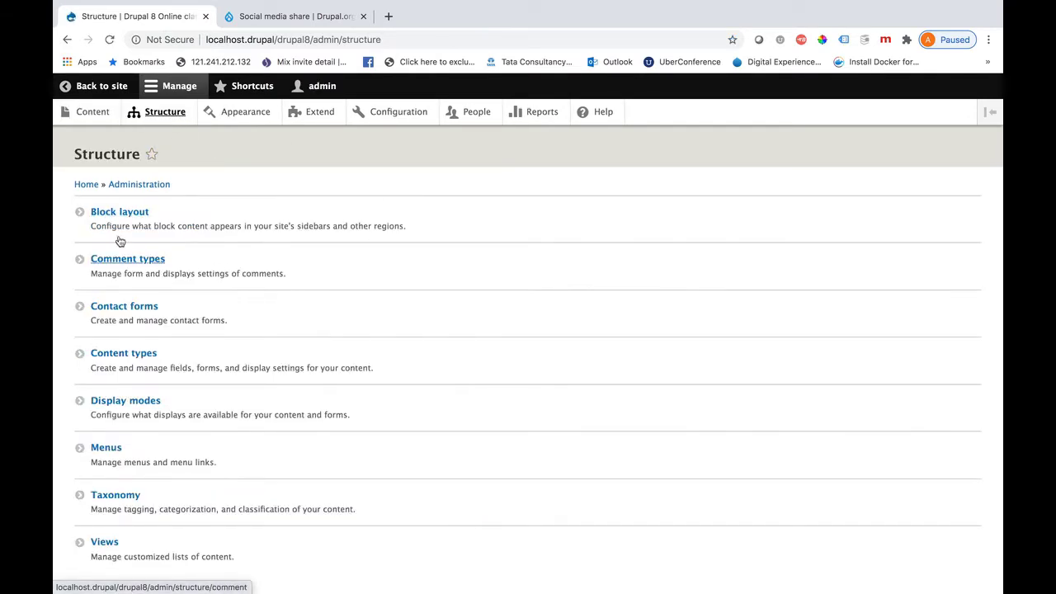
pyautogui.click(141, 357)
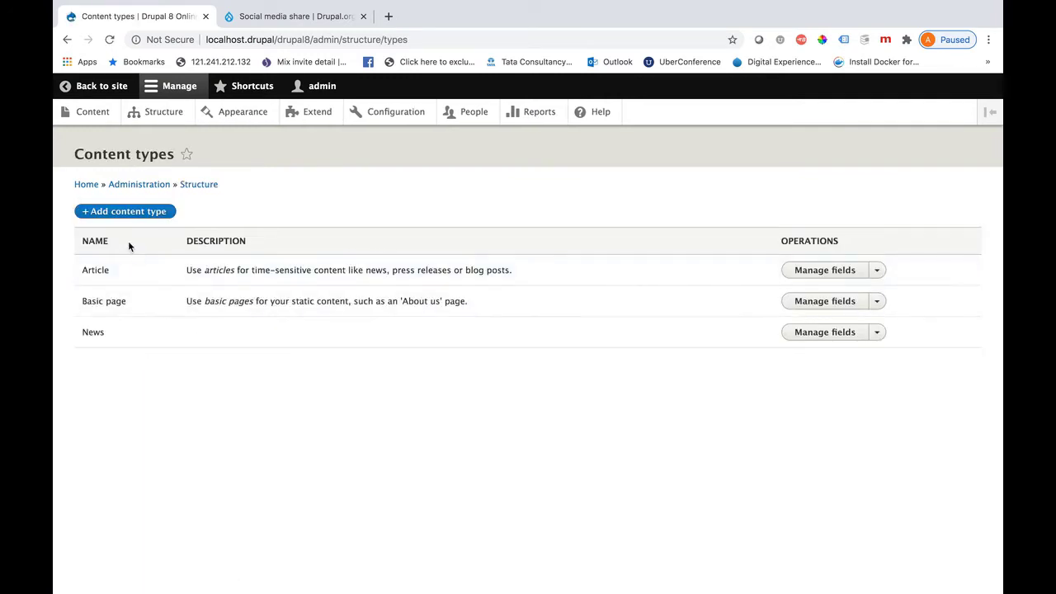
pyautogui.click(131, 216)
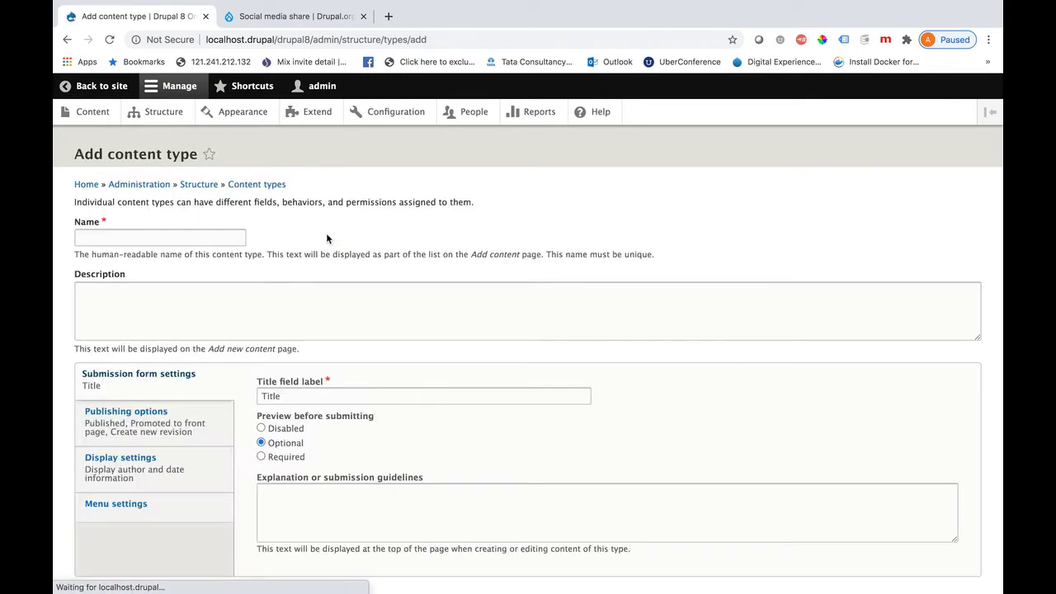
pyautogui.click(166, 244)
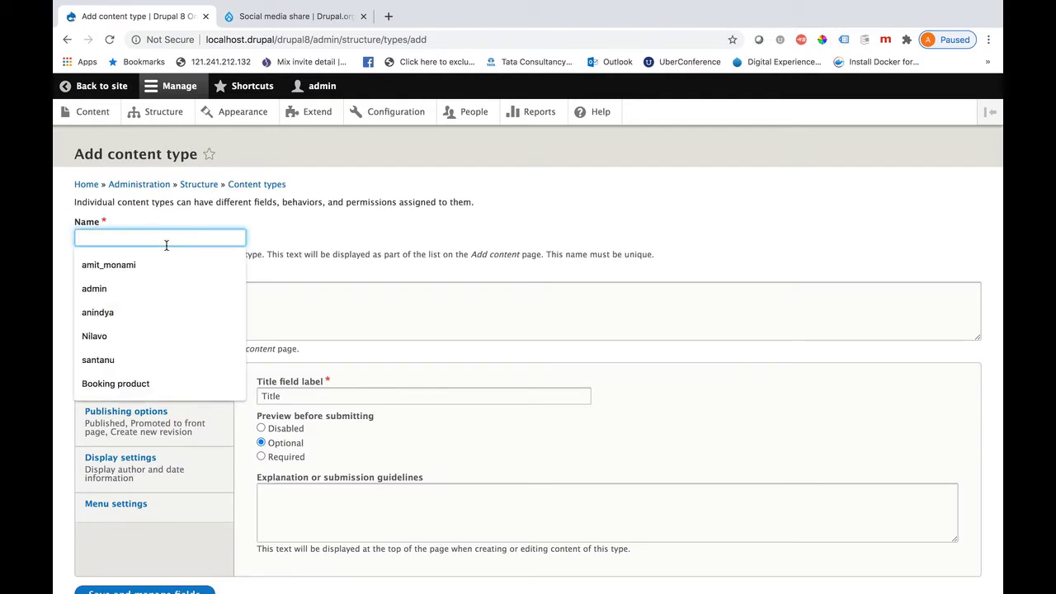
pyautogui.write('Blog')
pyautogui.scroll(-2, 264, 471)
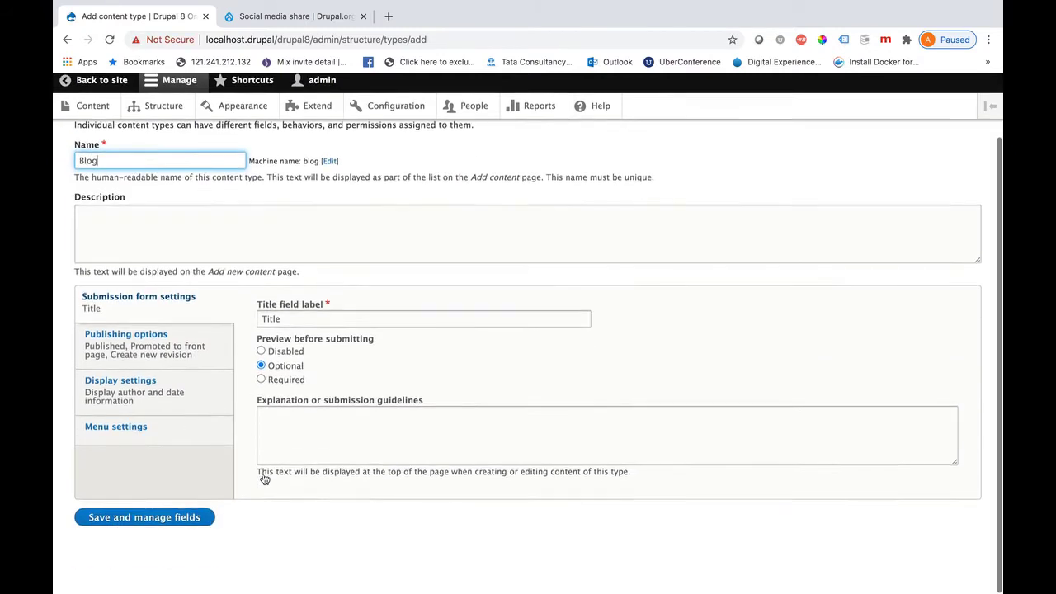
pyautogui.click(150, 526)
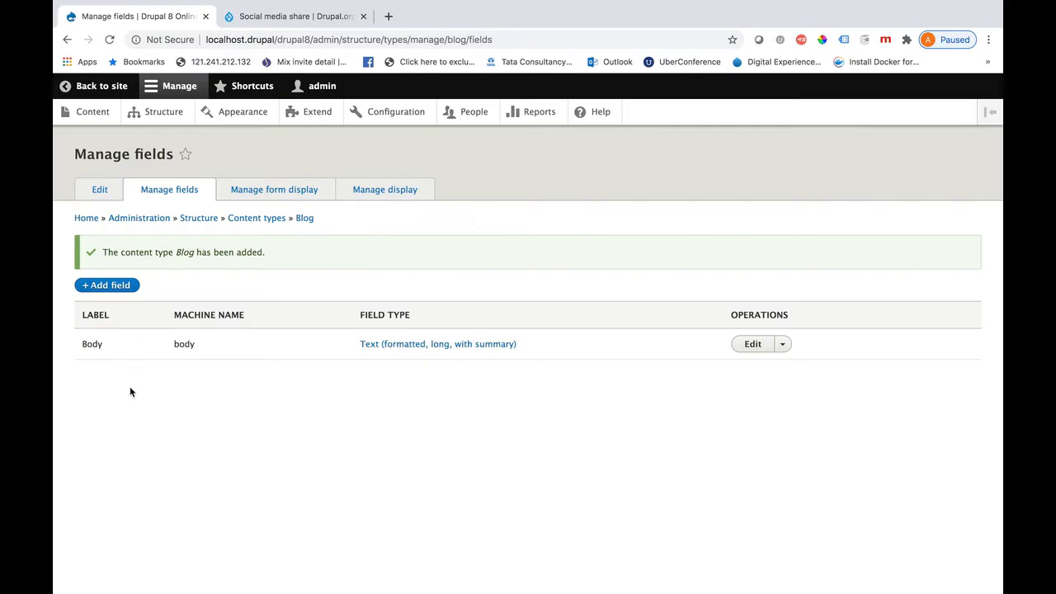
# Add a Date field labelled 'Enter date' with machine name field_enter_date_1 to Blog.
pyautogui.click(120, 287)
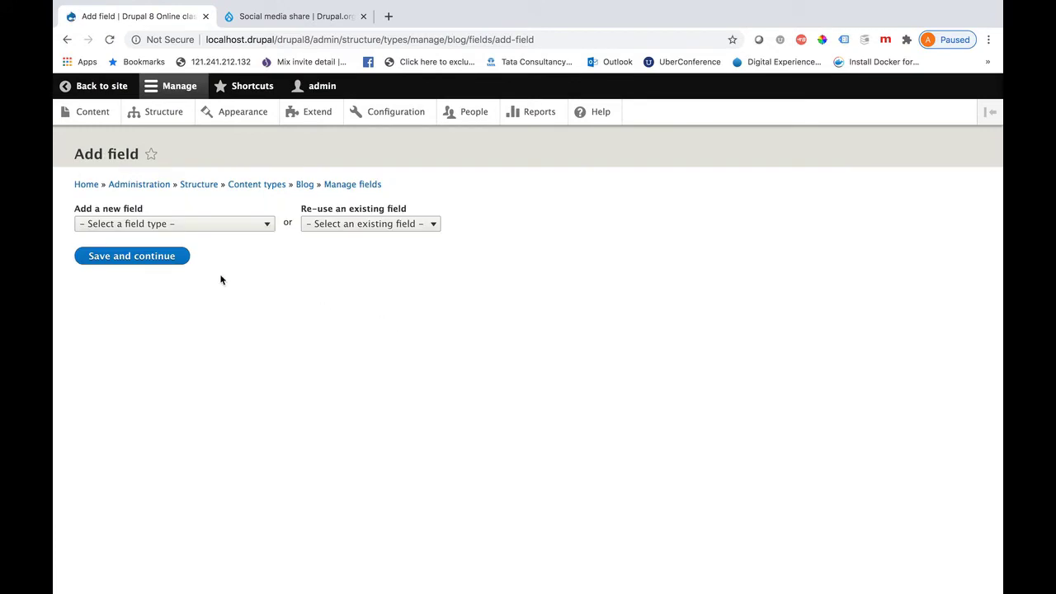
pyautogui.click(261, 229)
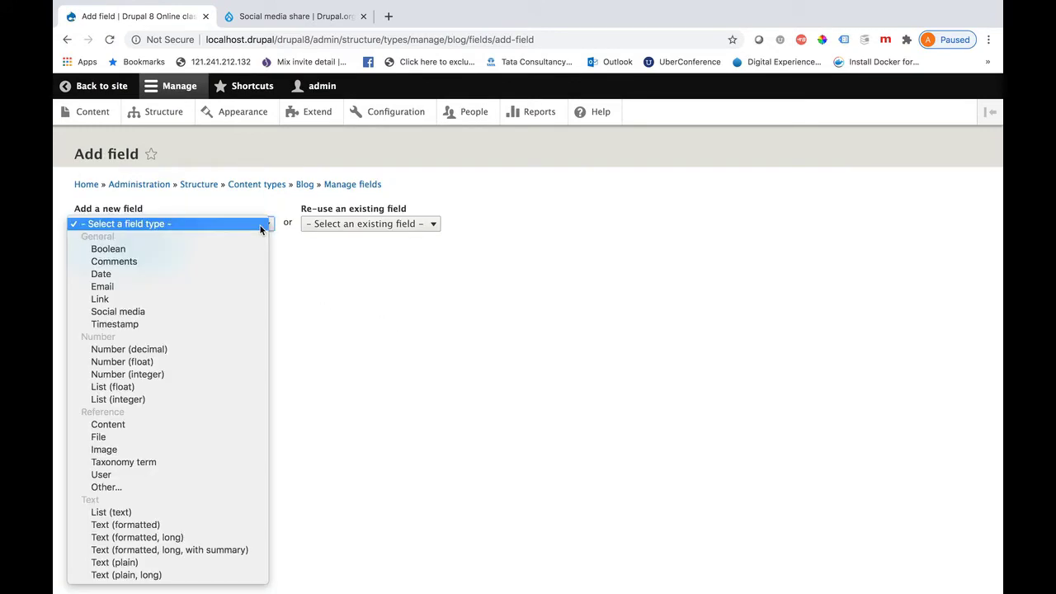
pyautogui.click(199, 277)
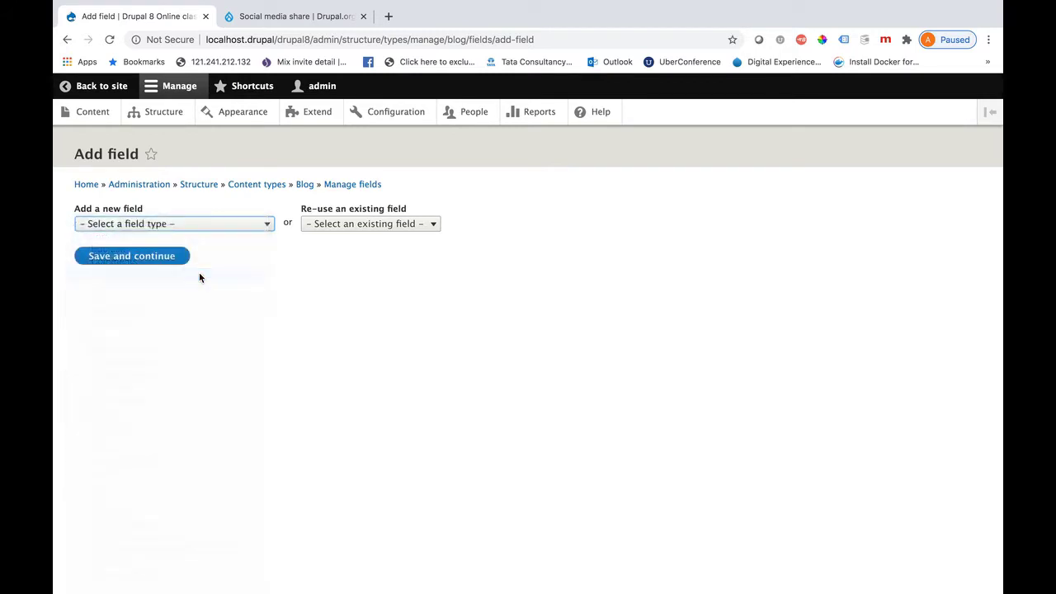
pyautogui.click(112, 270)
pyautogui.write('Enter date')
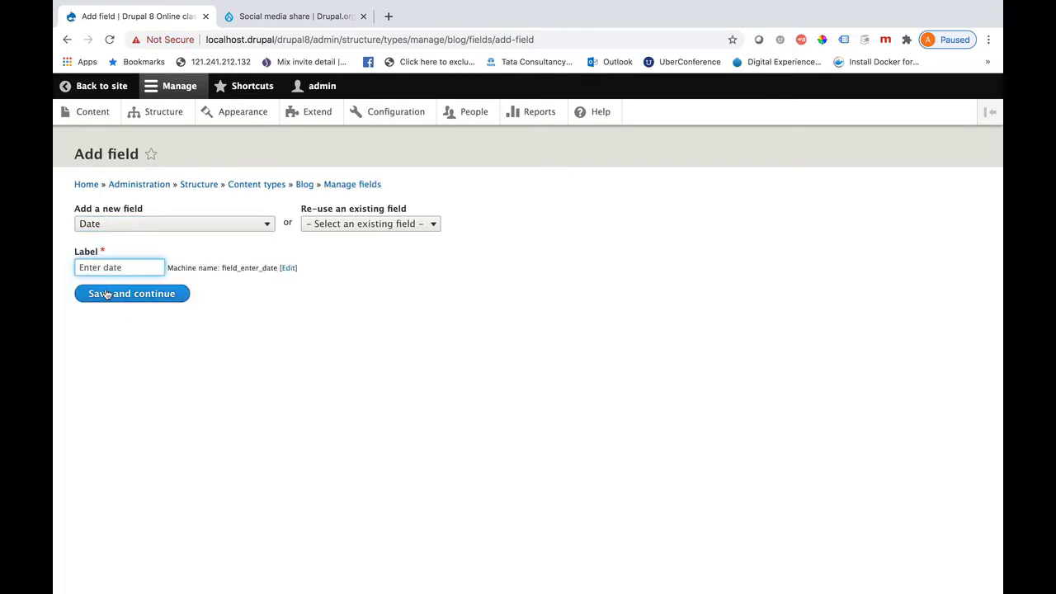
pyautogui.click(132, 294)
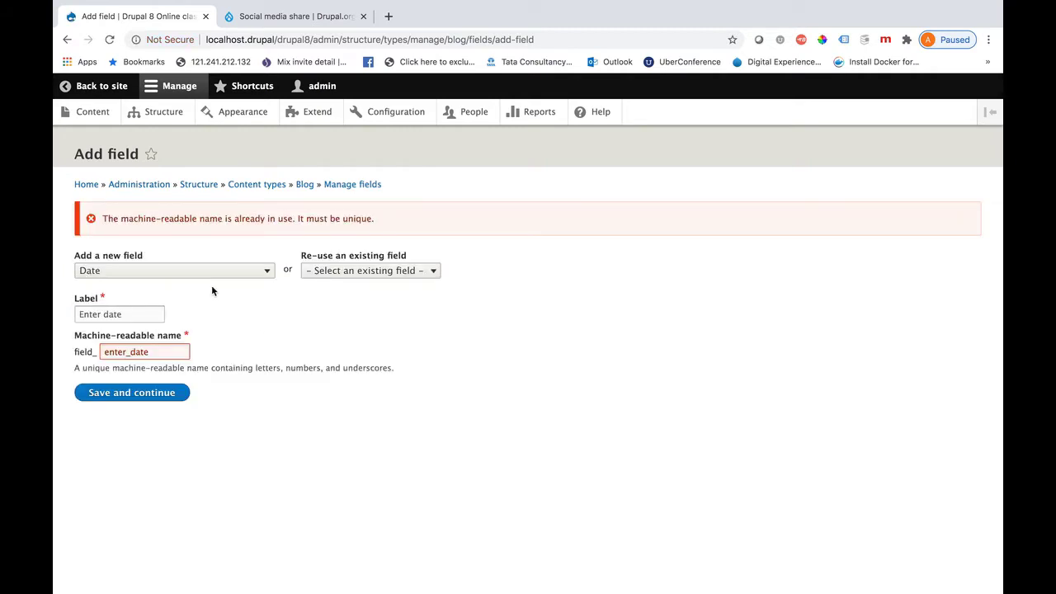
pyautogui.click(169, 352)
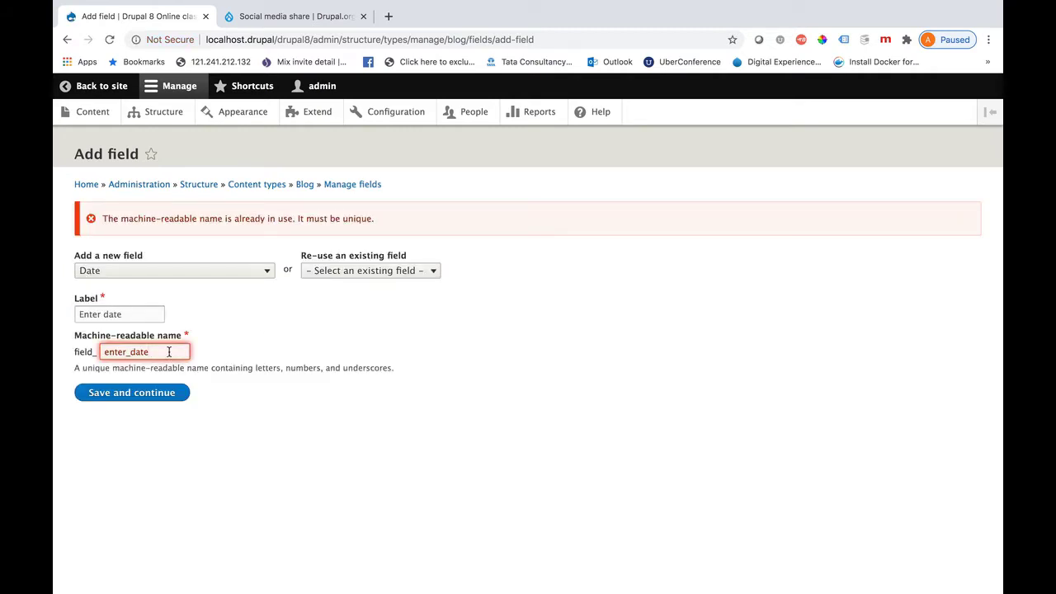
pyautogui.write('_1')
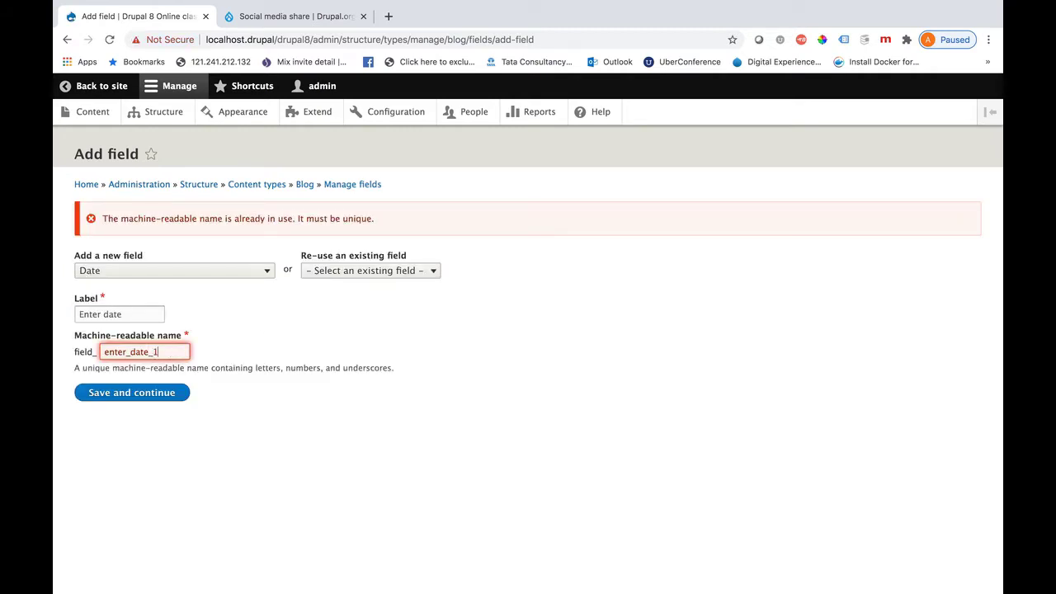
pyautogui.click(134, 398)
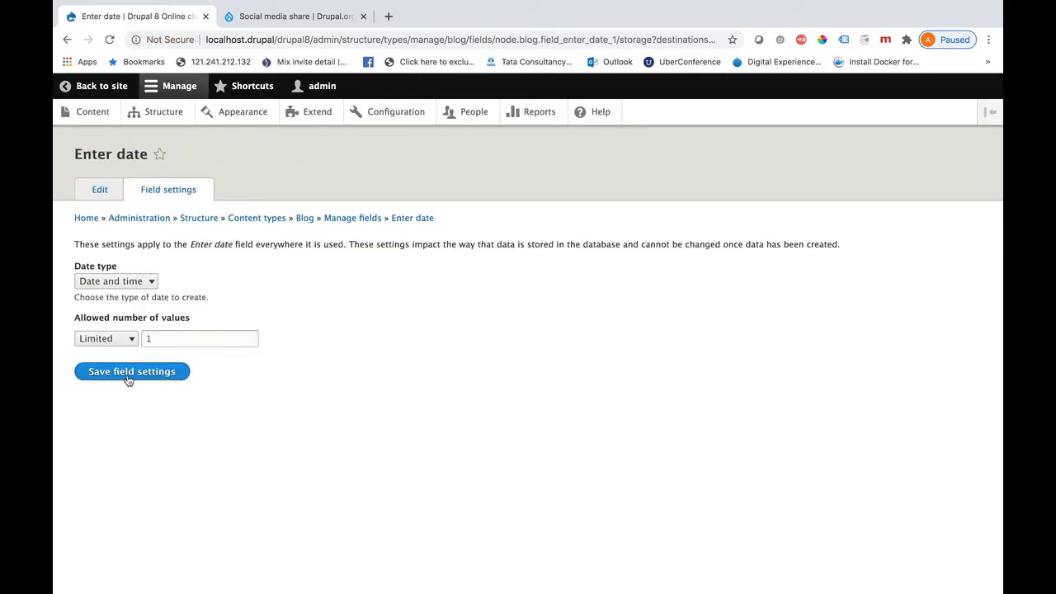
# Keep the default date storage settings and save the Enter date field settings.
pyautogui.click(128, 375)
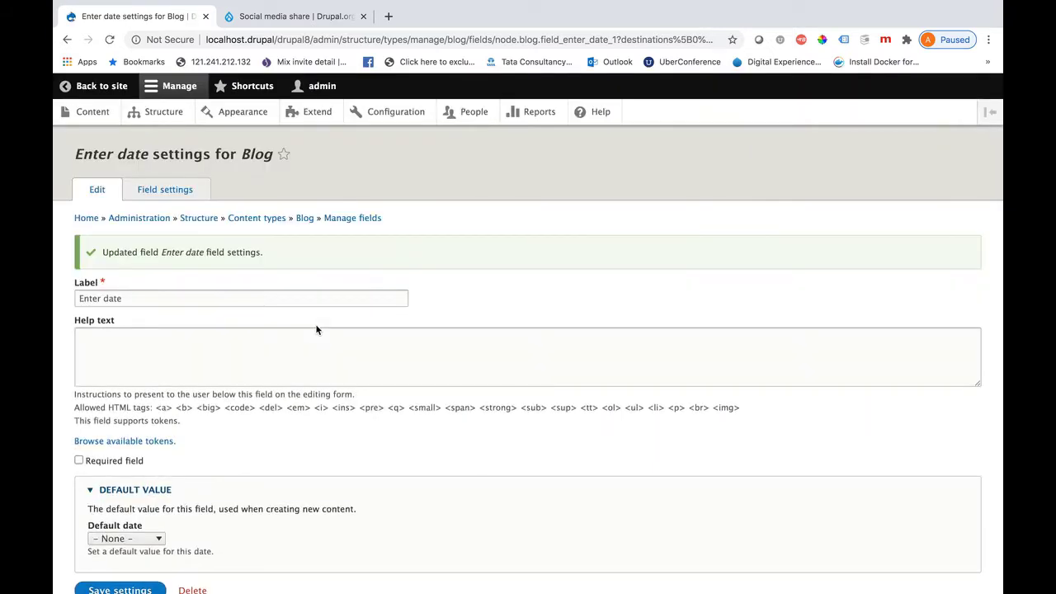
pyautogui.scroll(-2, 239, 446)
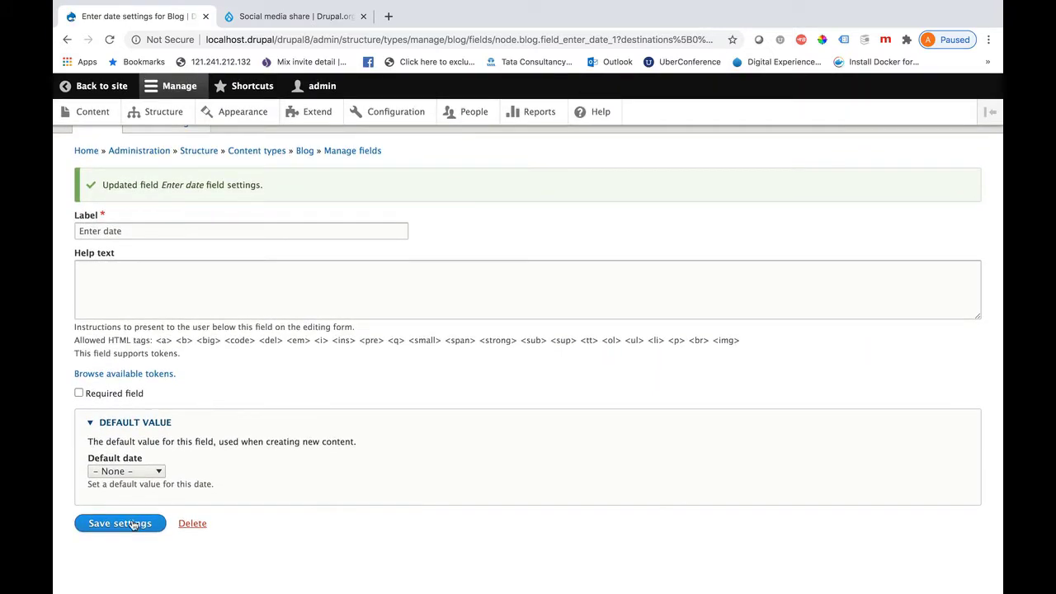
pyautogui.click(132, 525)
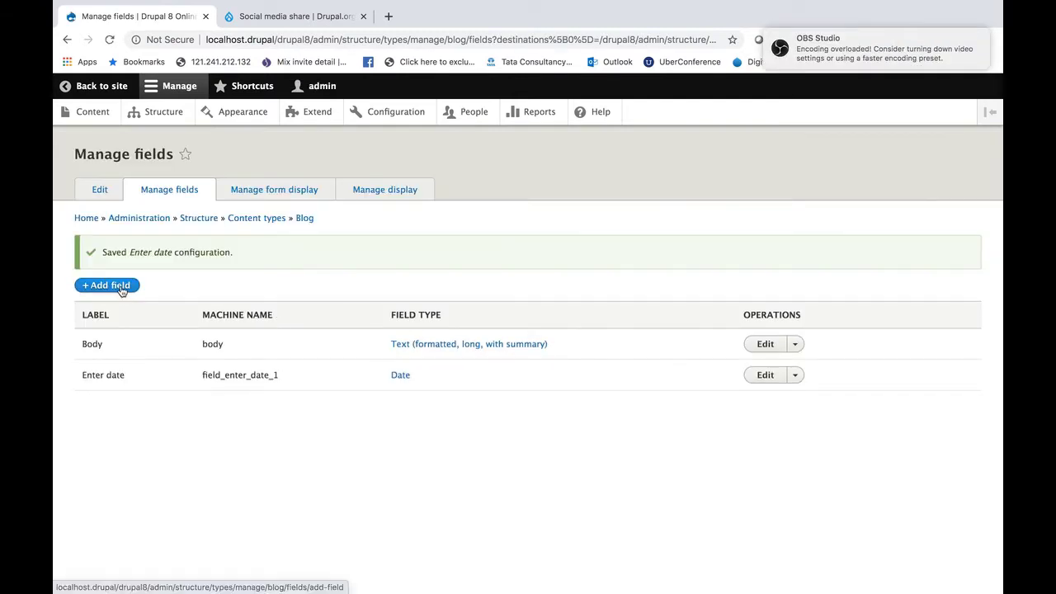
# Add an Image field labelled 'Enter image detail' to the Blog content type.
pyautogui.click(121, 288)
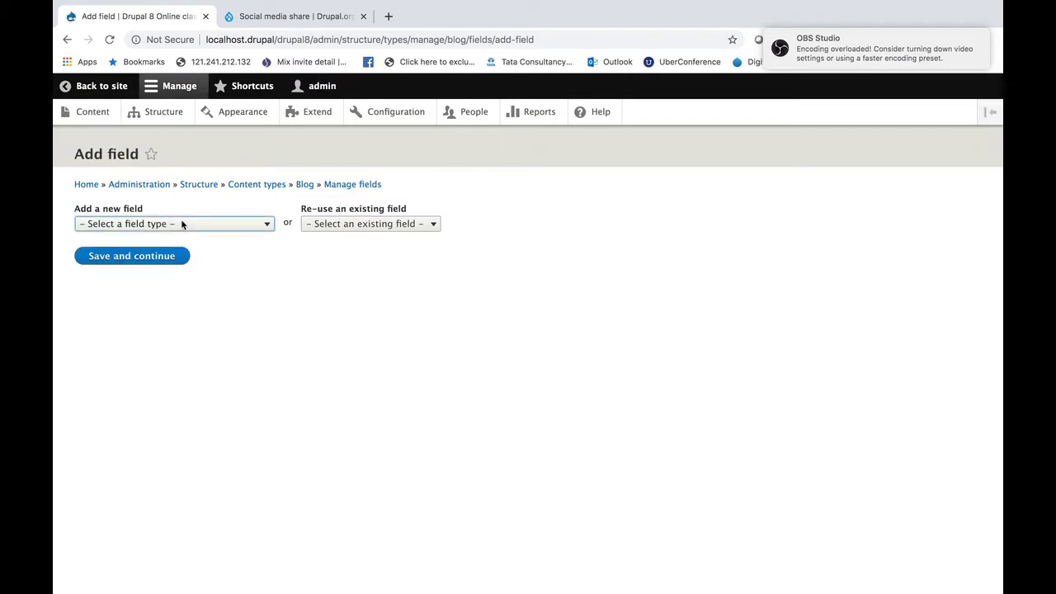
pyautogui.click(182, 224)
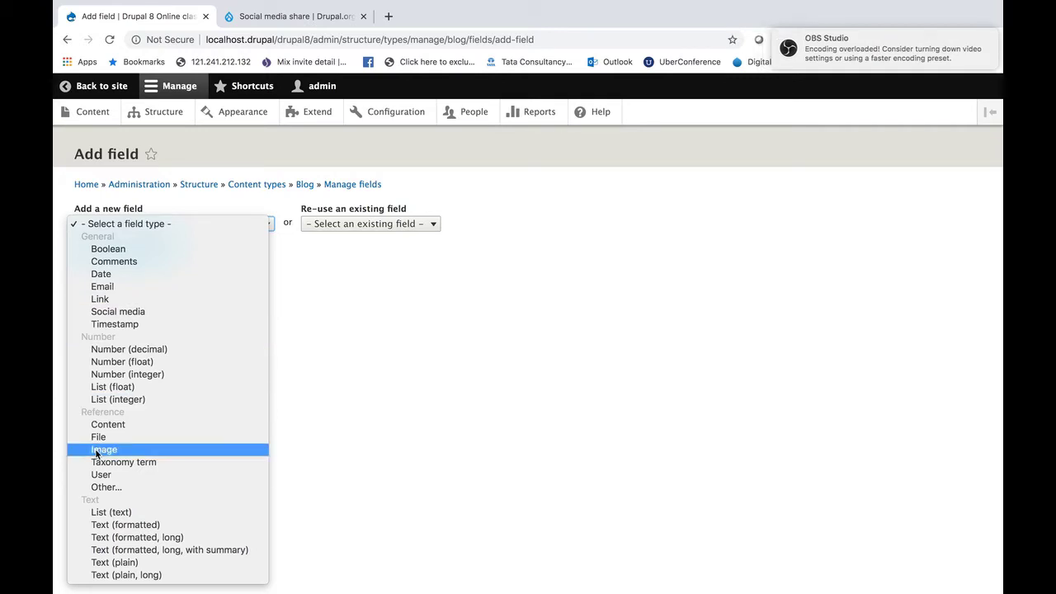
pyautogui.click(95, 451)
pyautogui.click(118, 268)
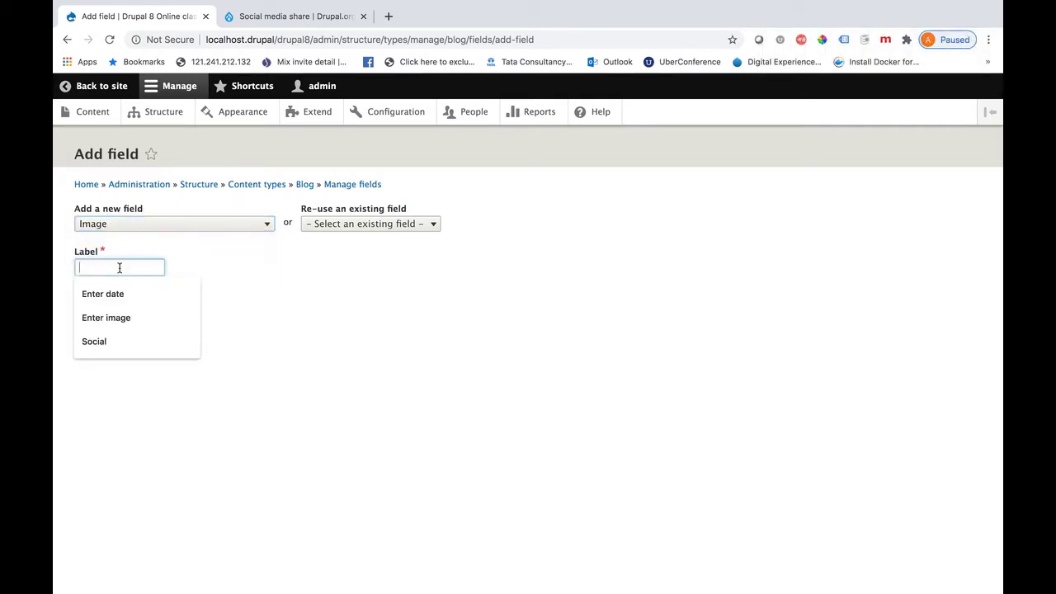
pyautogui.write('Enter ima')
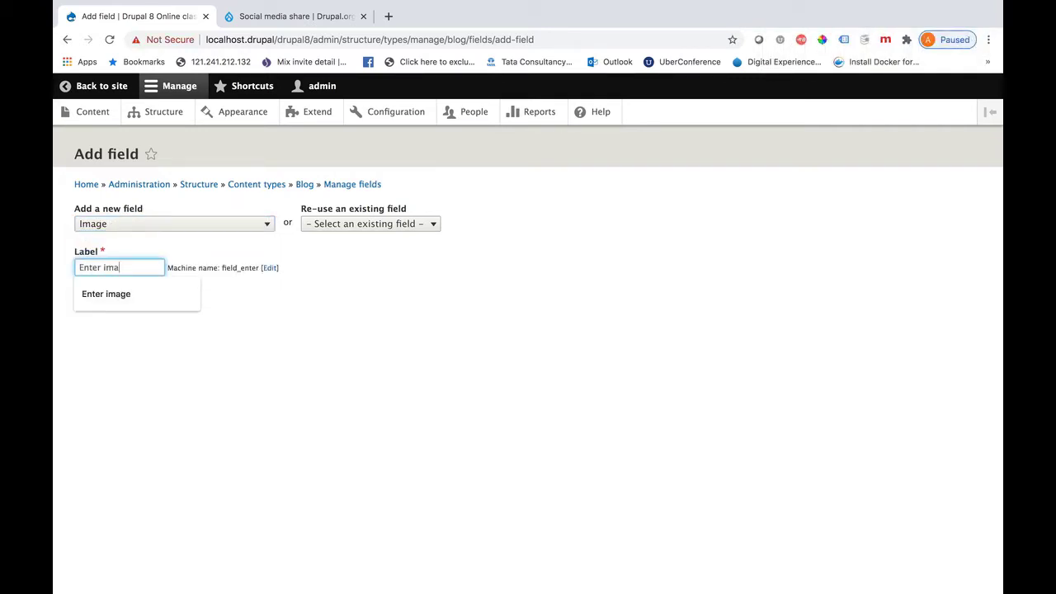
pyautogui.write('ge detail')
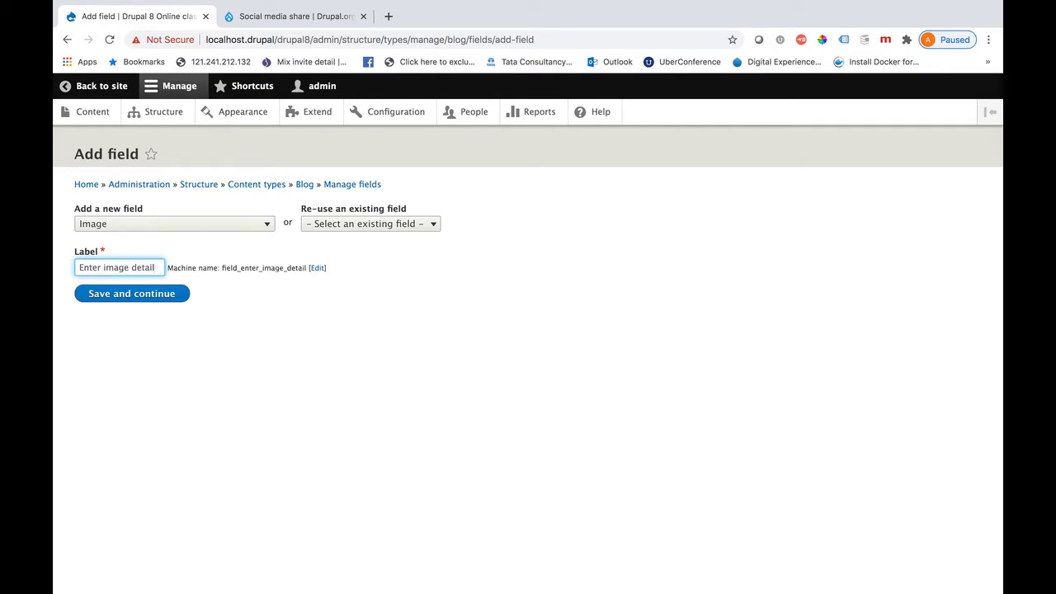
pyautogui.click(128, 299)
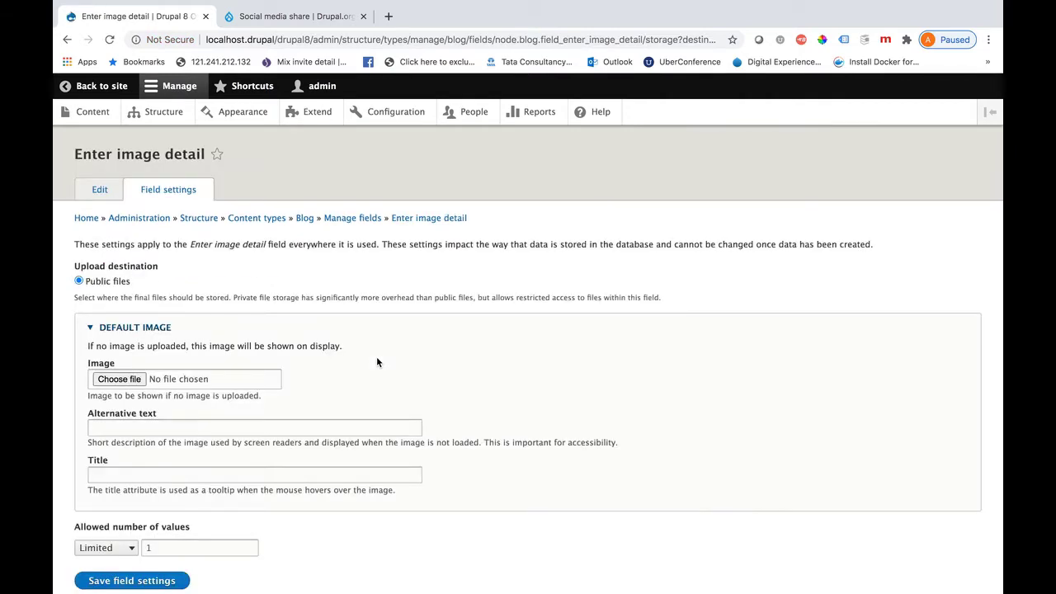
# Keep the default image storage settings and save the Enter image detail field settings.
pyautogui.scroll(-2, 417, 373)
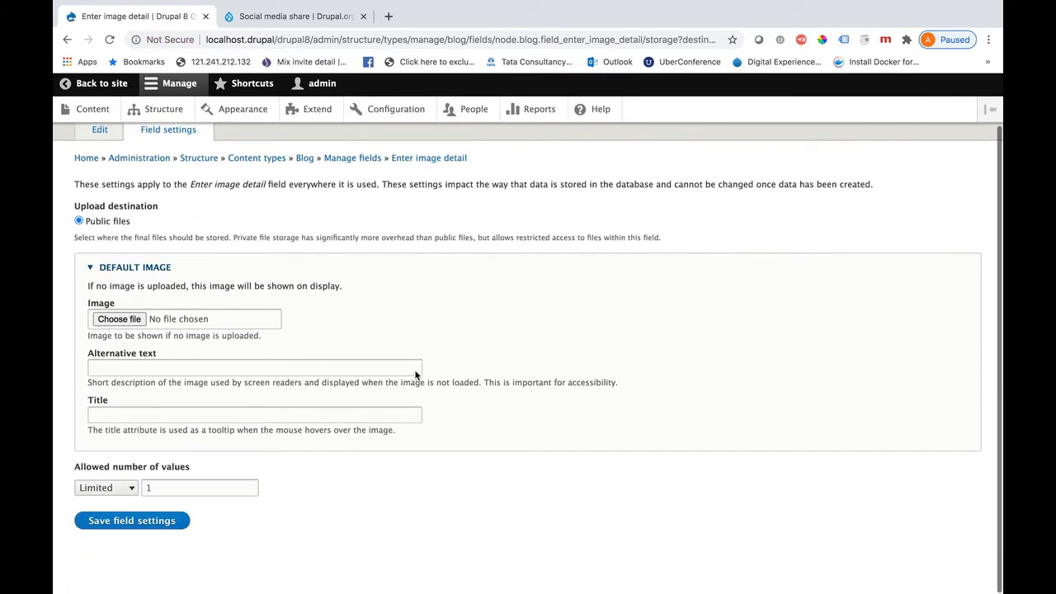
pyautogui.click(106, 528)
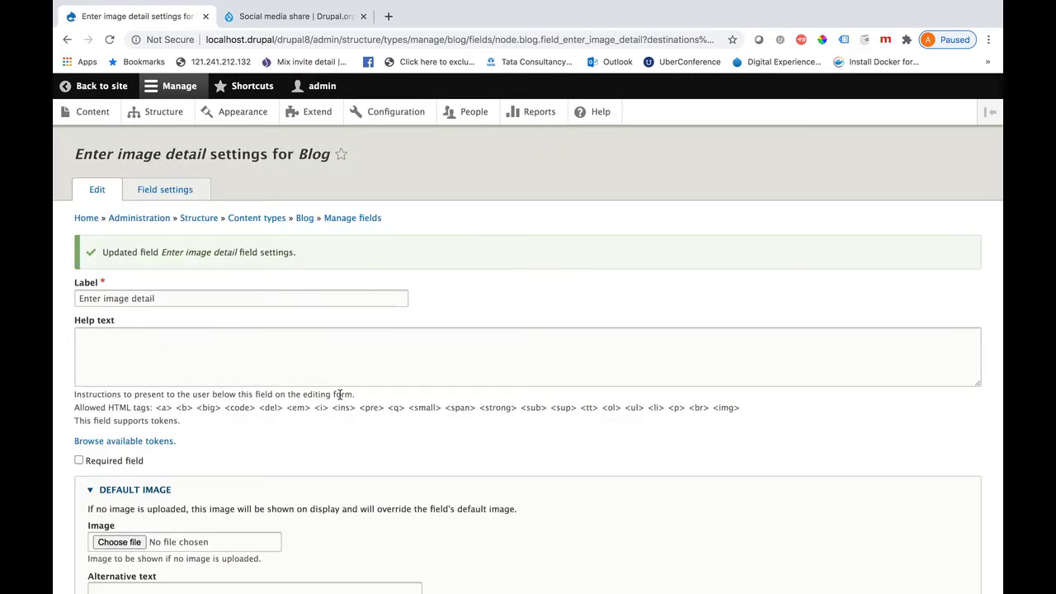
pyautogui.scroll(-10, 238, 500)
pyautogui.scroll(-3, 217, 428)
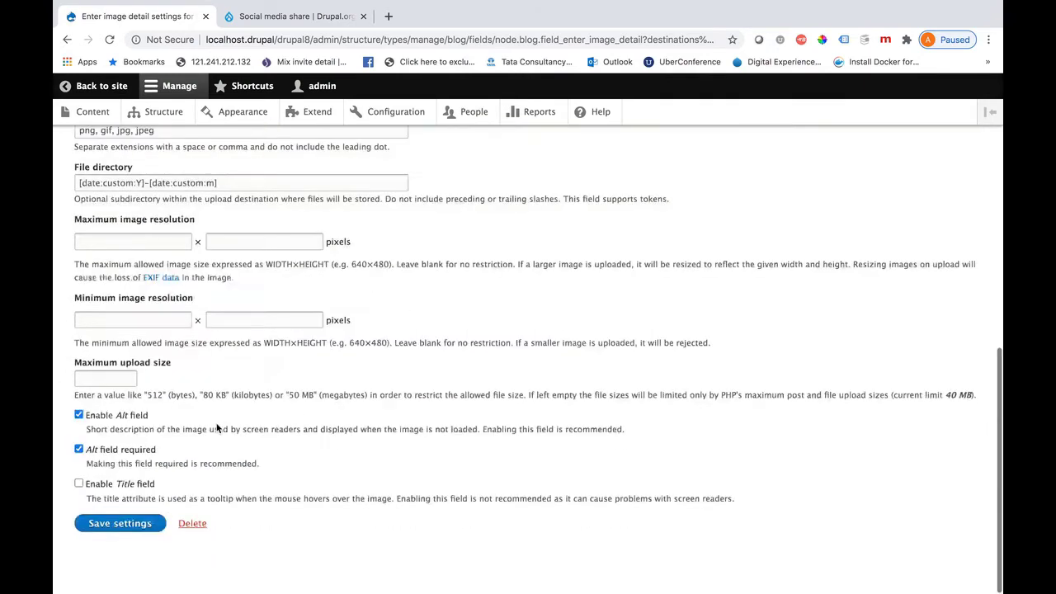
pyautogui.click(130, 528)
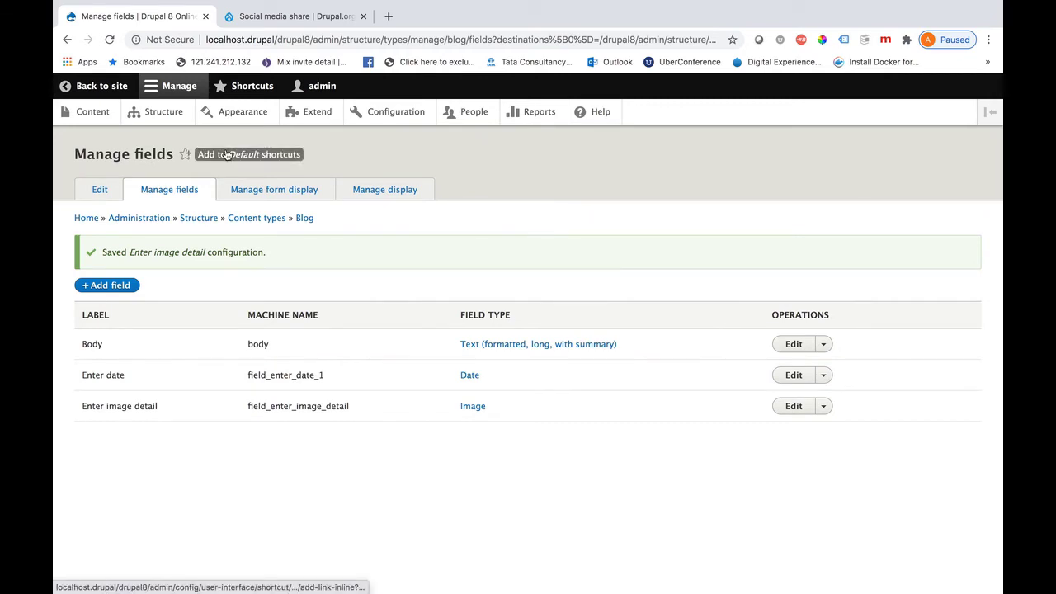
# Create a taxonomy vocabulary named 'Blog type' under Structure > Taxonomy.
pyautogui.keyDown('super'); pyautogui.click(167, 114); pyautogui.keyUp('super')
pyautogui.click(276, 25)
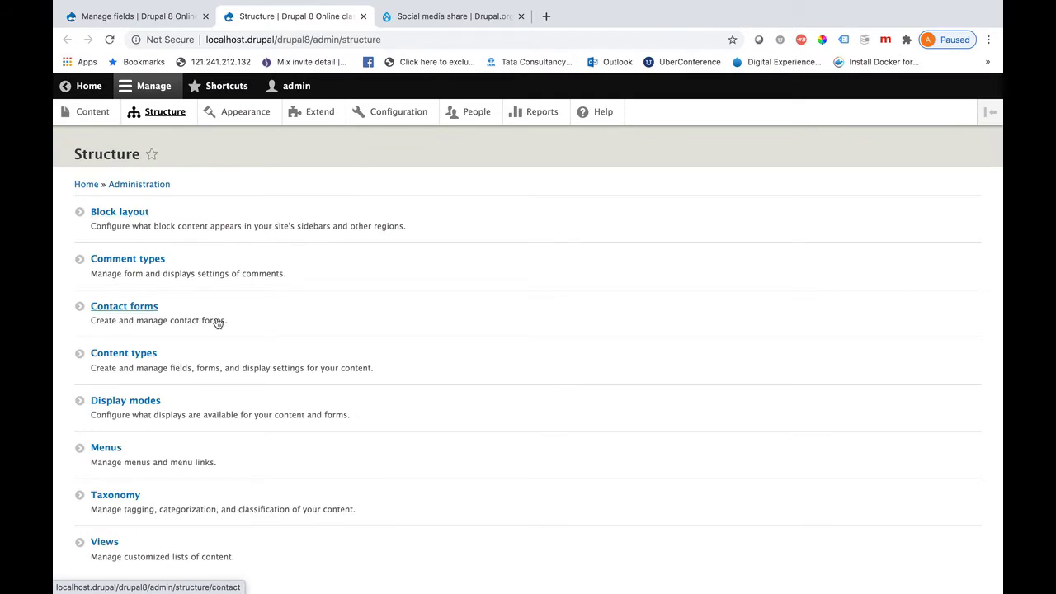
pyautogui.click(115, 495)
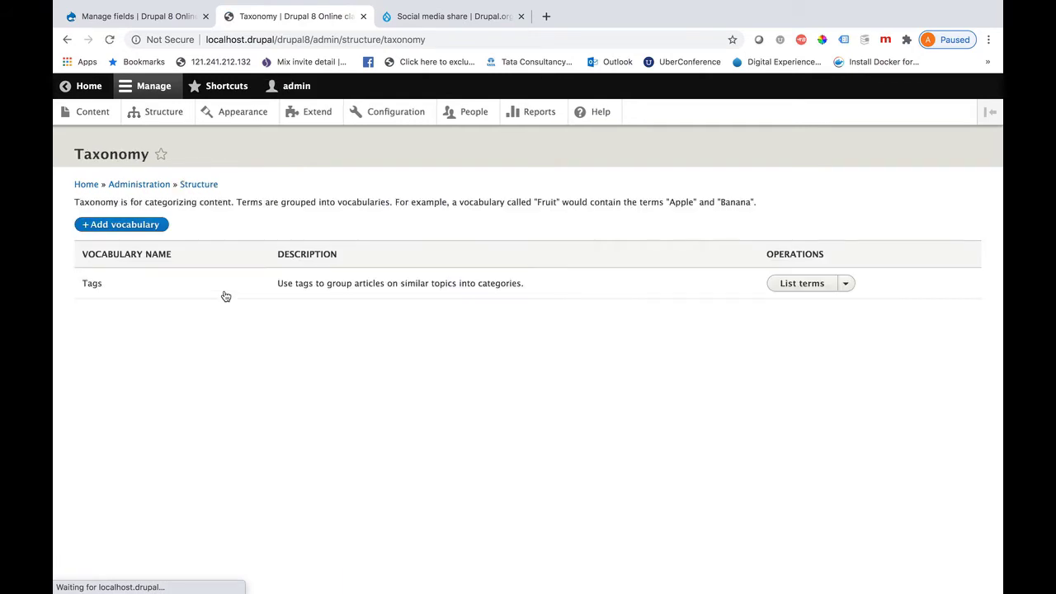
pyautogui.click(130, 227)
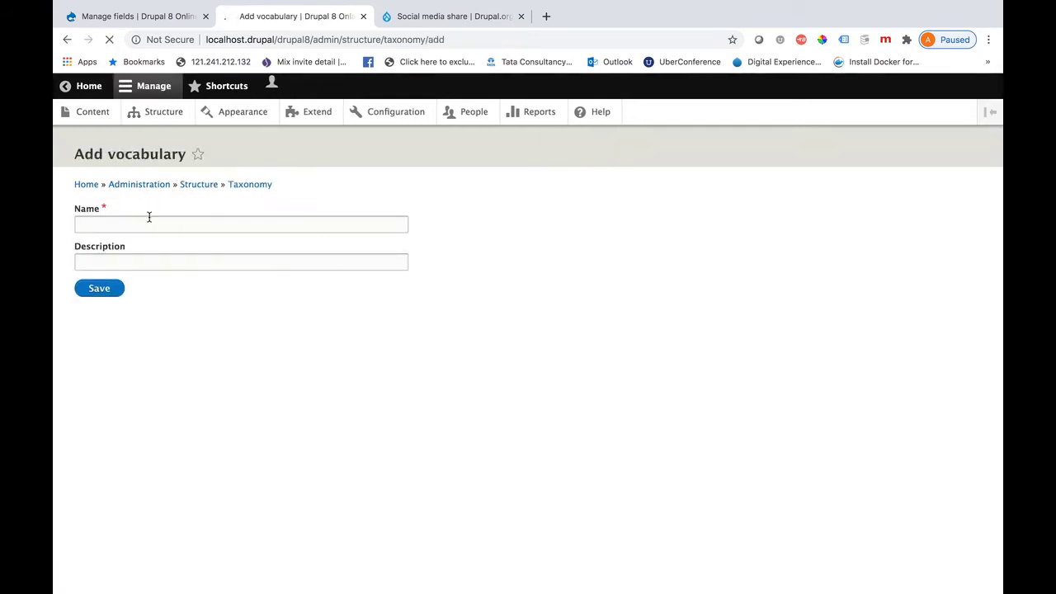
pyautogui.click(139, 223)
pyautogui.write('Blog type')
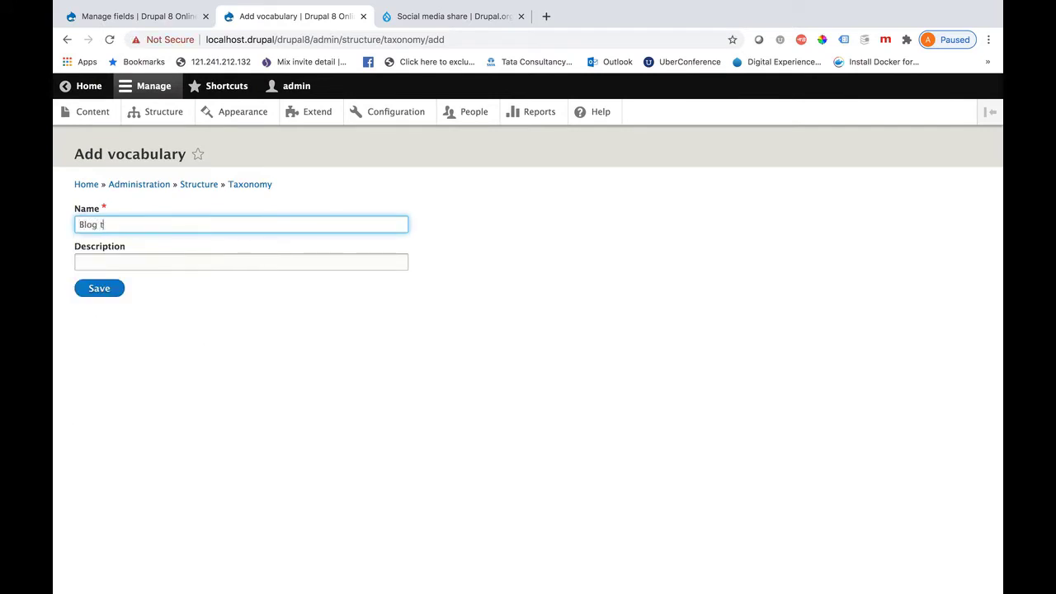
pyautogui.click(107, 293)
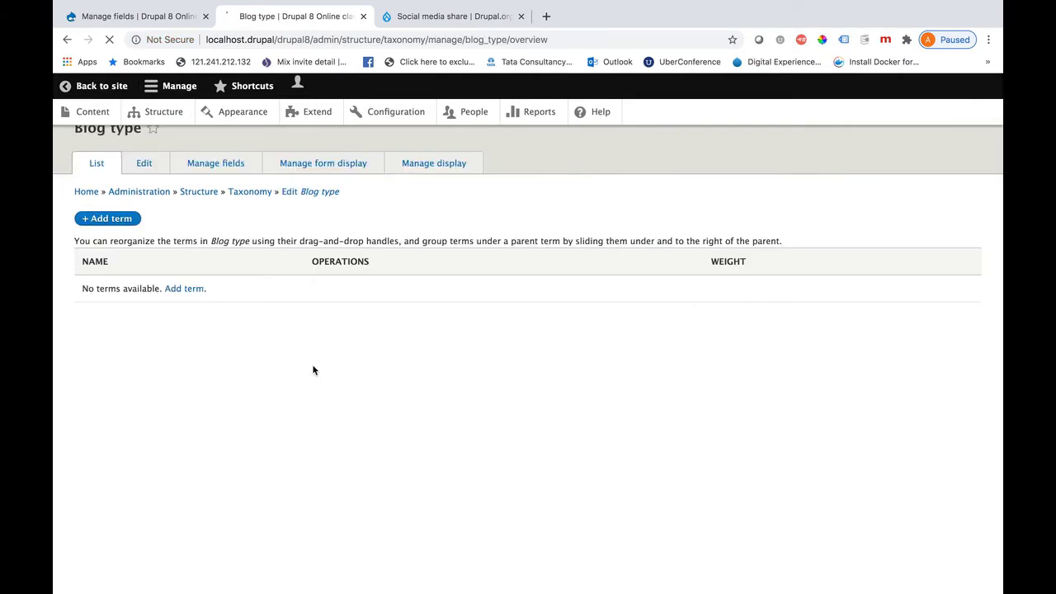
# Add the terms 'Technology' and 'Life style' to the Blog type vocabulary.
pyautogui.click(116, 286)
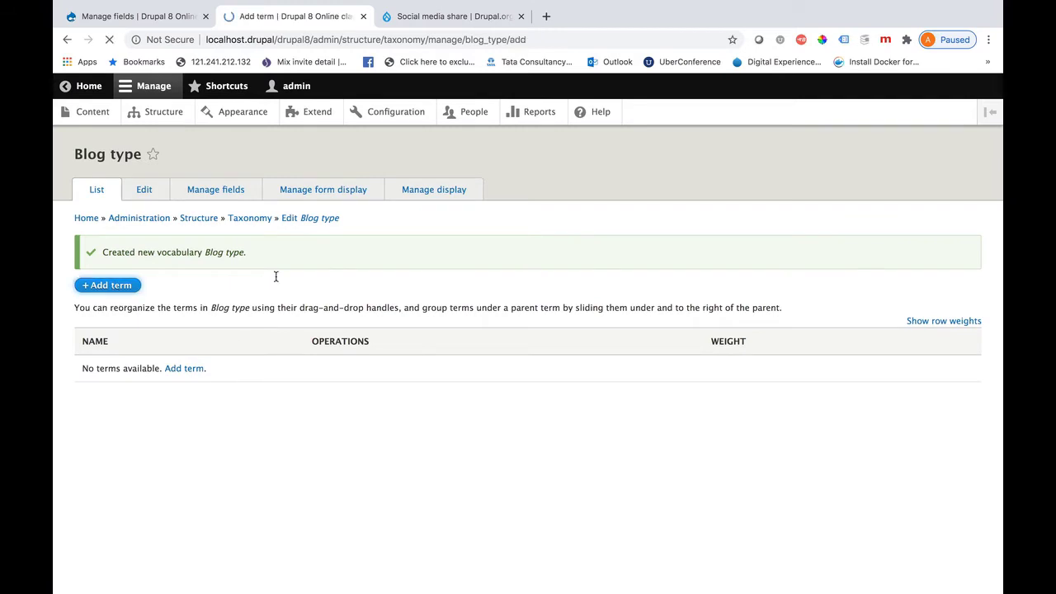
pyautogui.click(96, 226)
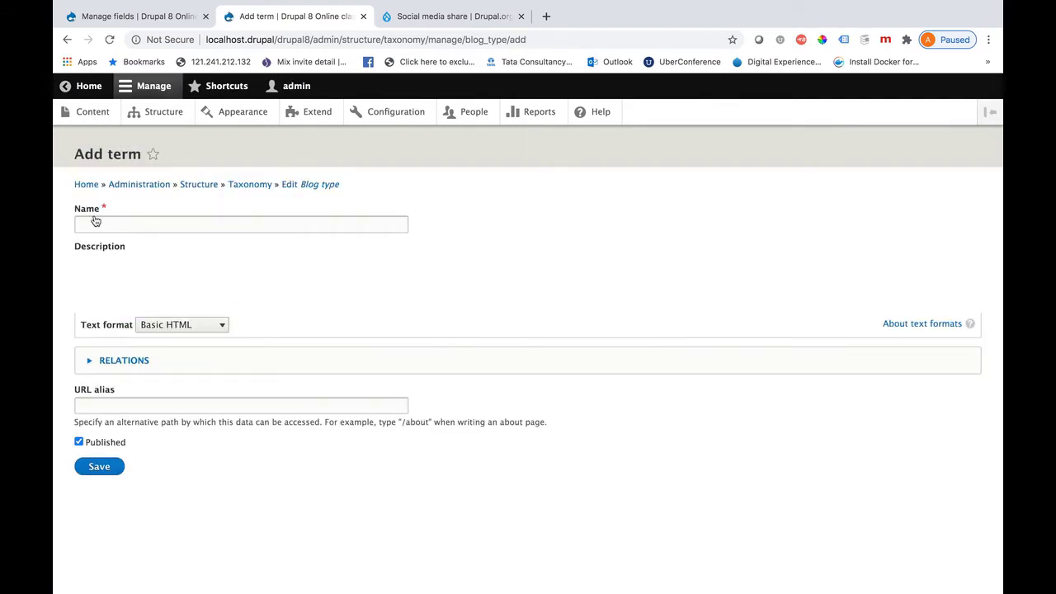
pyautogui.write('Tech')
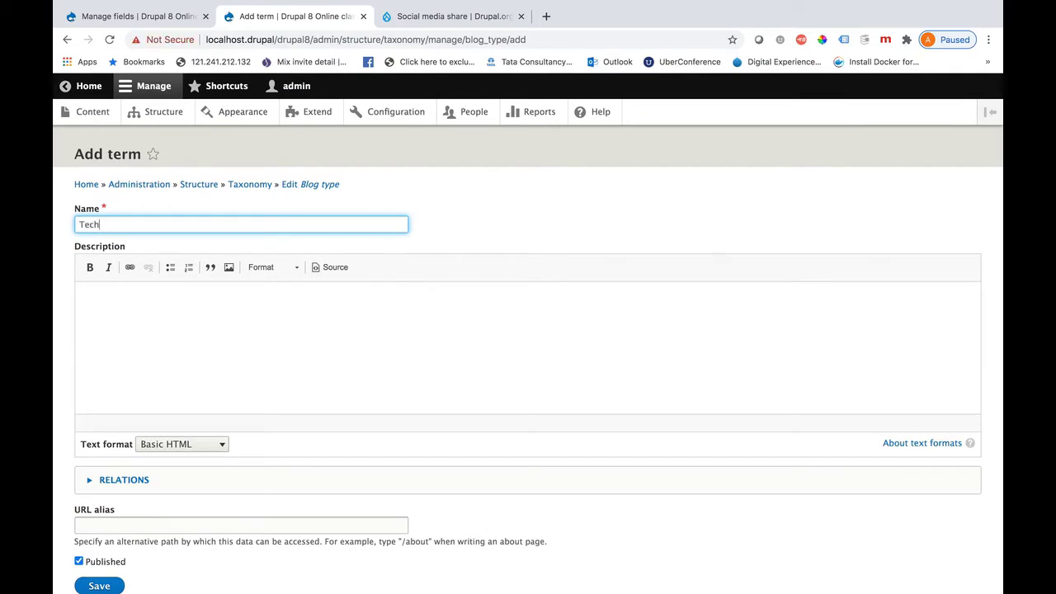
pyautogui.write('nology')
pyautogui.scroll(-2, 149, 391)
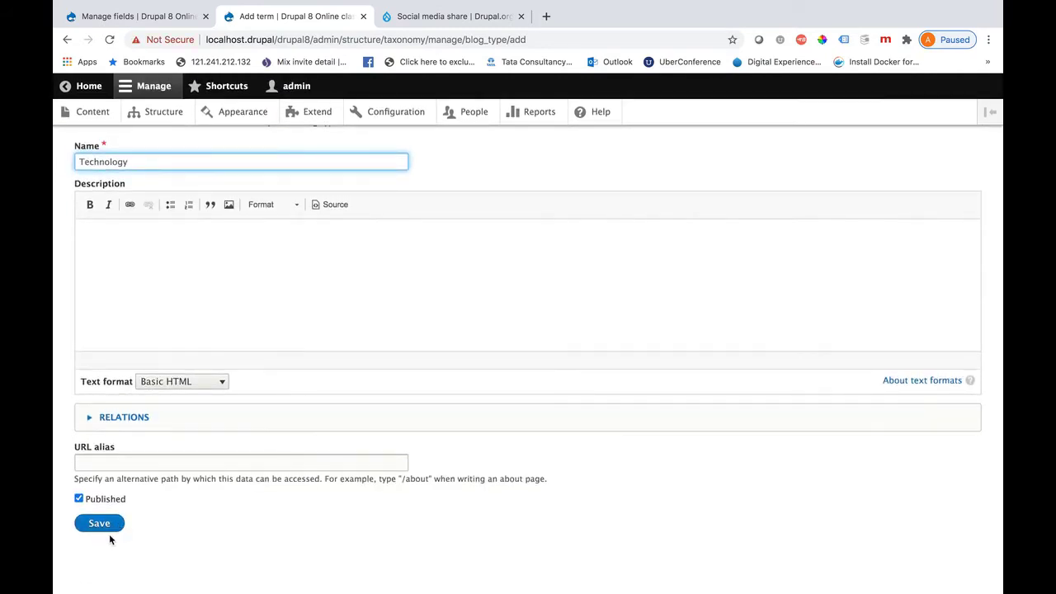
pyautogui.click(105, 532)
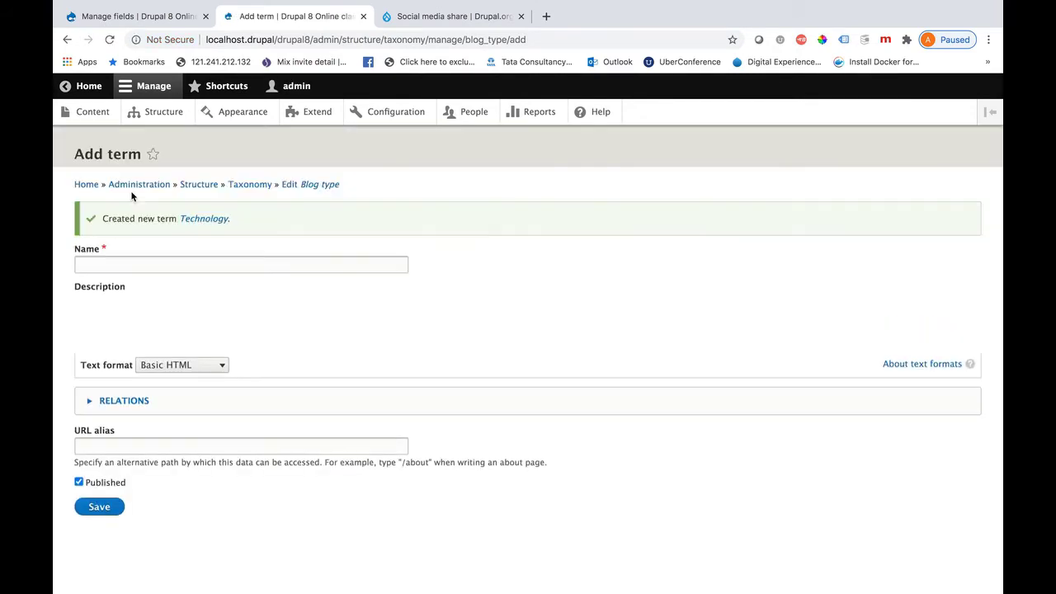
pyautogui.click(107, 263)
pyautogui.write('L')
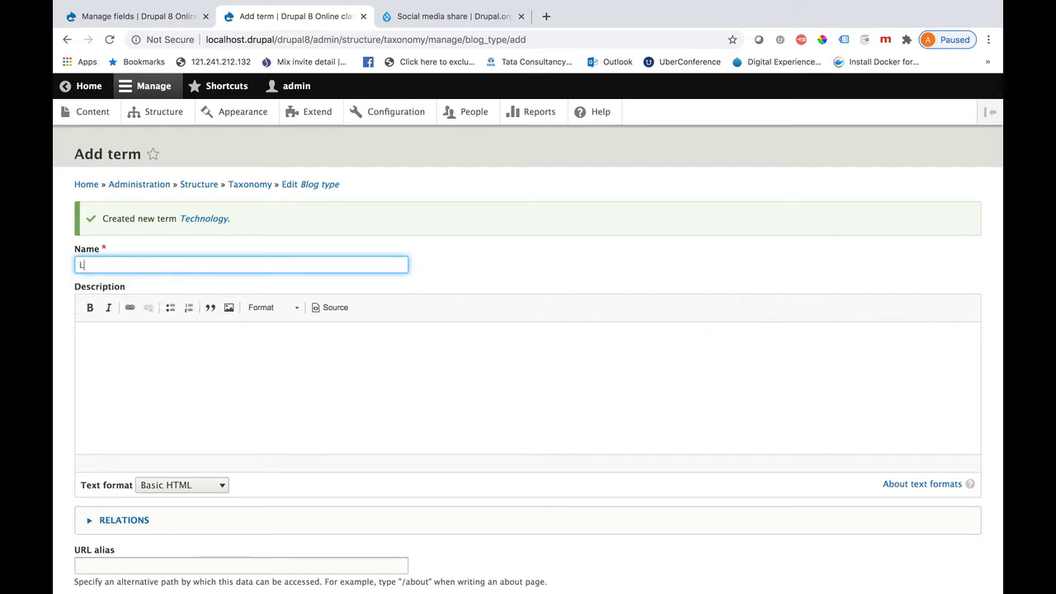
pyautogui.write('ife style')
pyautogui.scroll(-3, 91, 445)
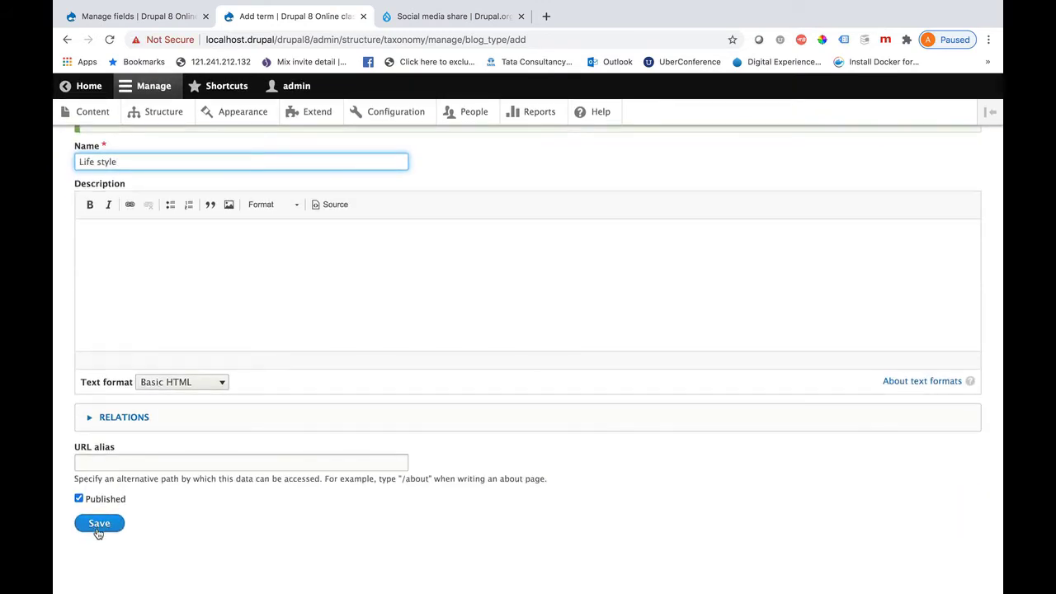
pyautogui.click(98, 528)
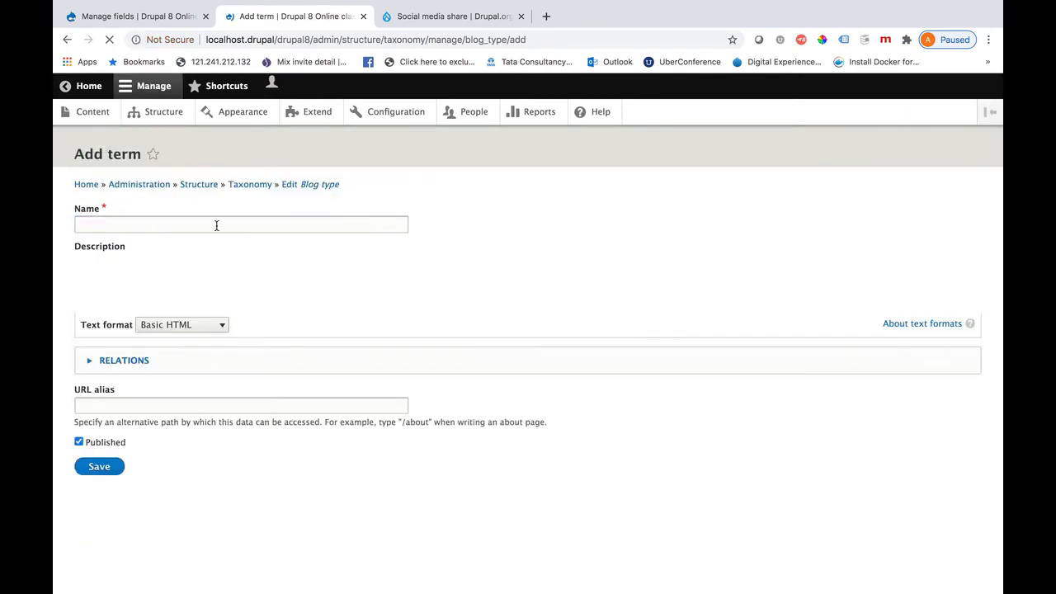
# Add the term 'Sport', then return to Blog's Manage fields page.
pyautogui.doubleClick(122, 262)
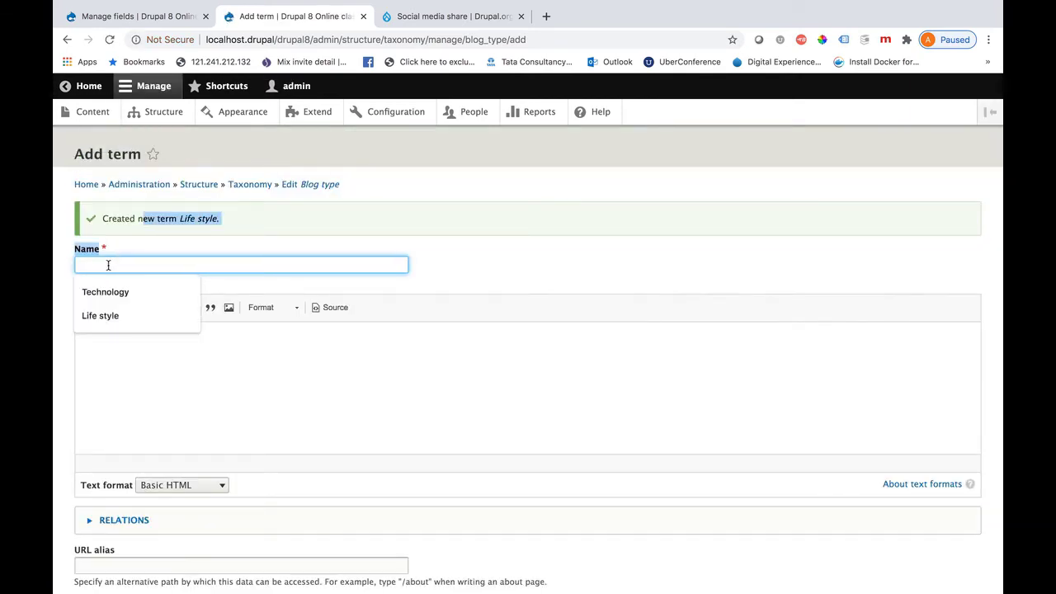
pyautogui.click(108, 264)
pyautogui.write('Sports')
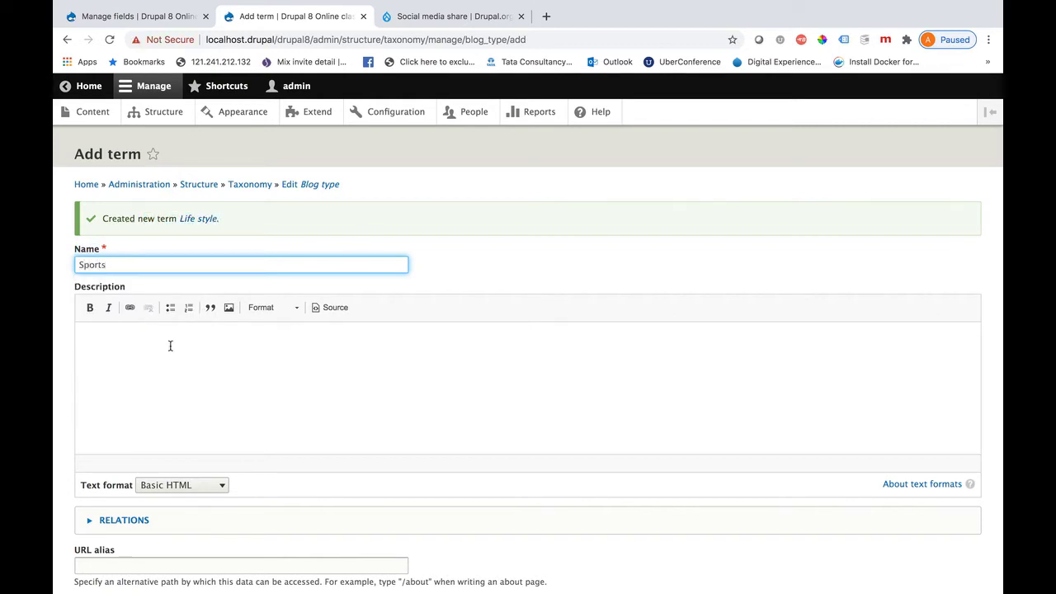
pyautogui.scroll(-3, 203, 415)
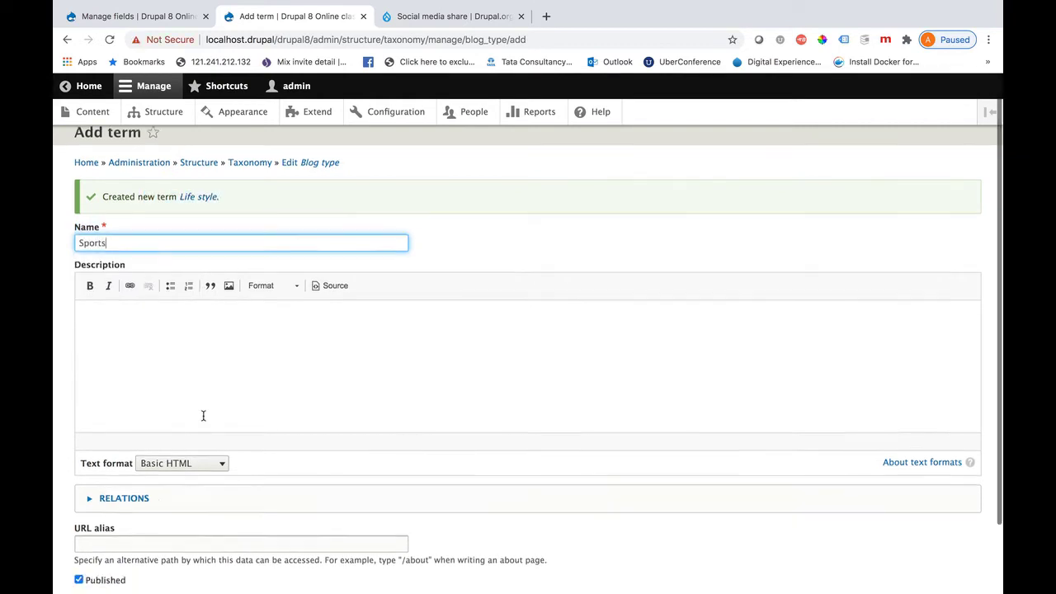
pyautogui.click(113, 523)
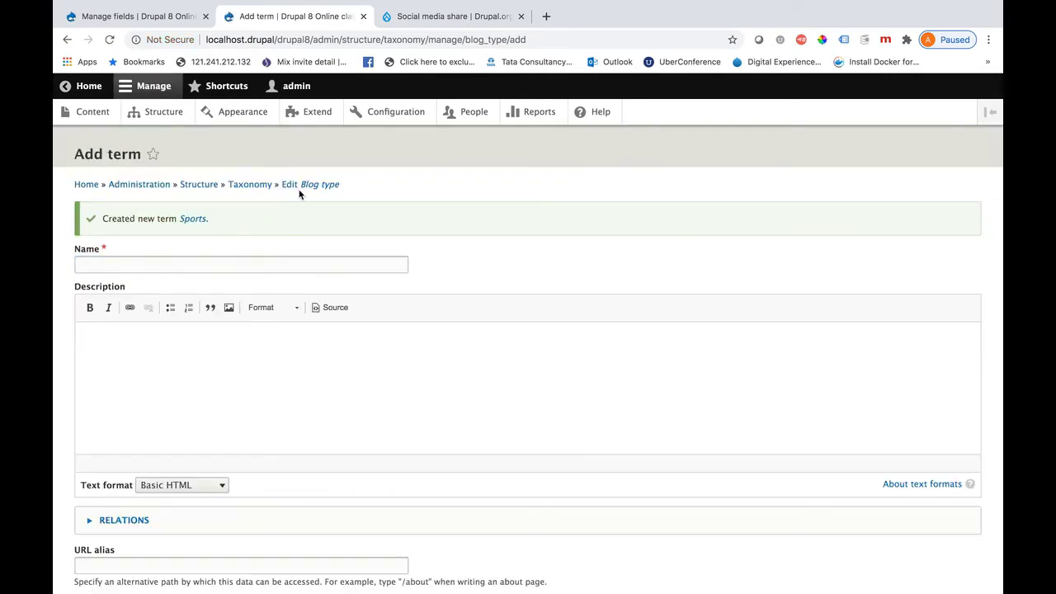
pyautogui.click(165, 21)
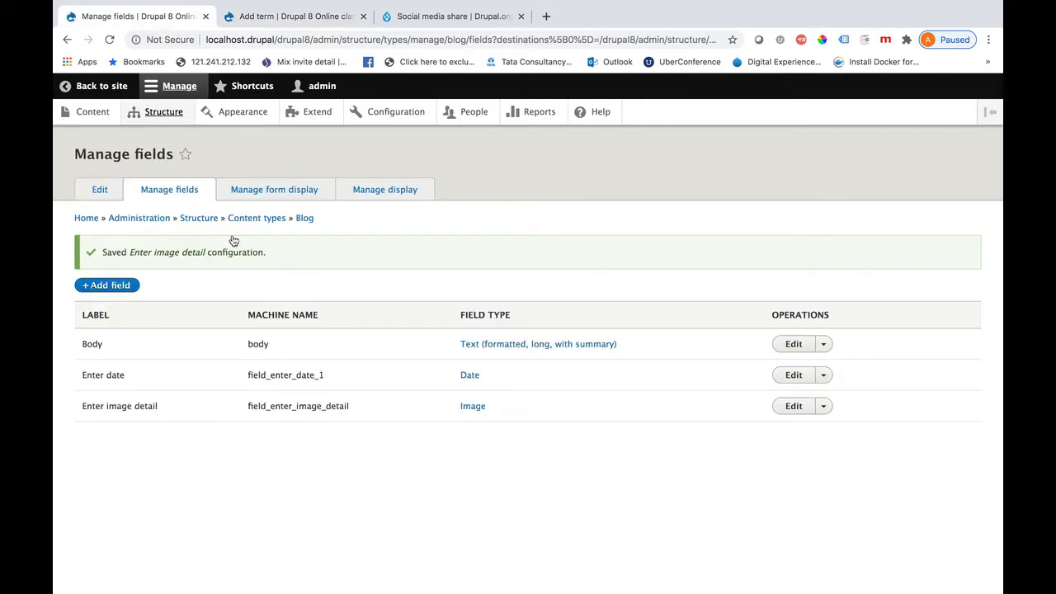
# Add a Taxonomy term field labelled 'Enter category' to the Blog content type.
pyautogui.click(123, 288)
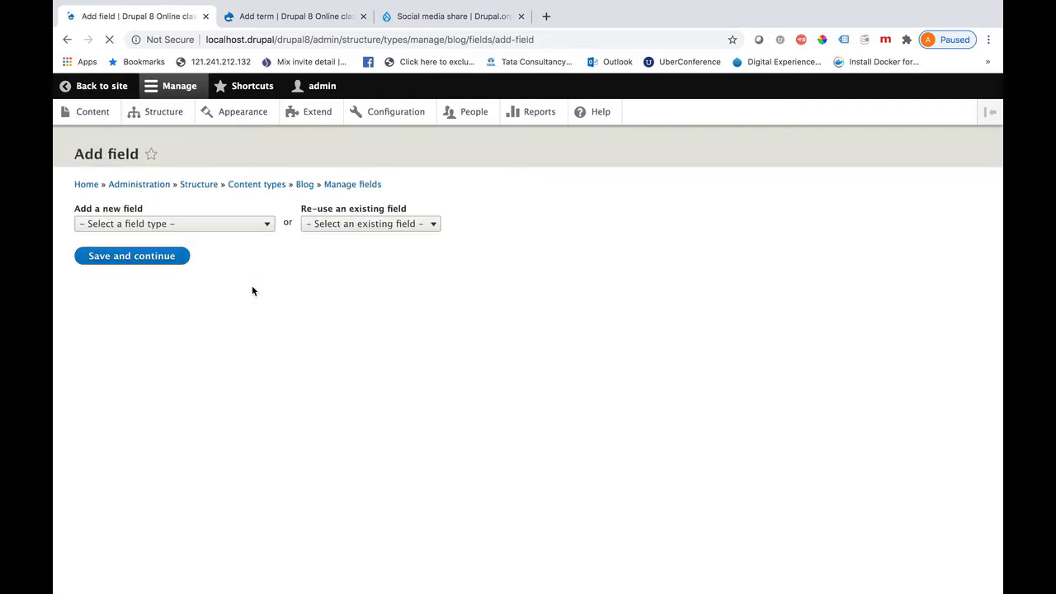
pyautogui.click(228, 226)
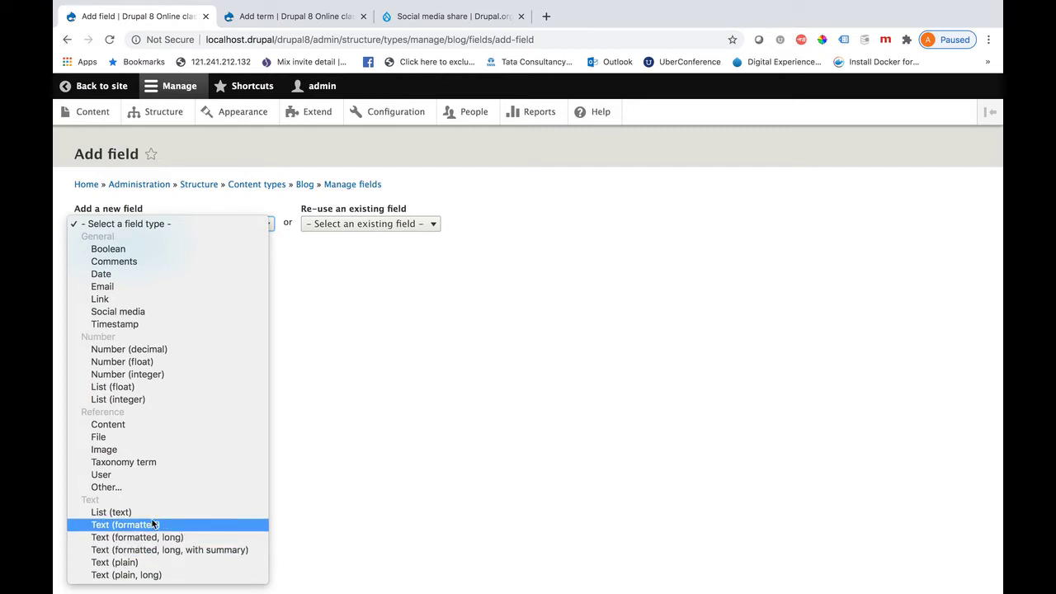
pyautogui.click(155, 462)
pyautogui.click(116, 263)
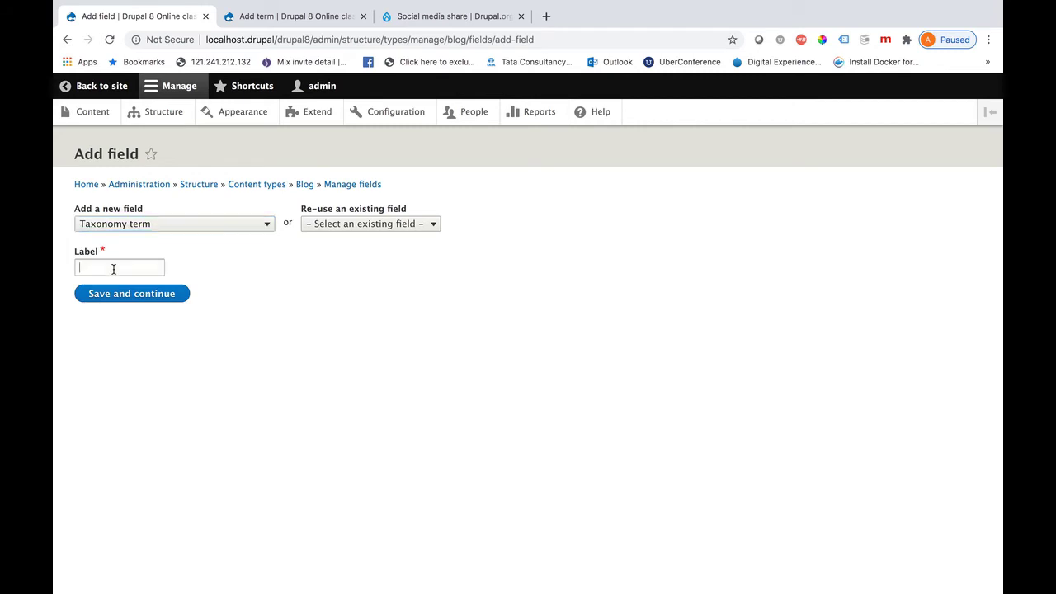
pyautogui.write('Enter c')
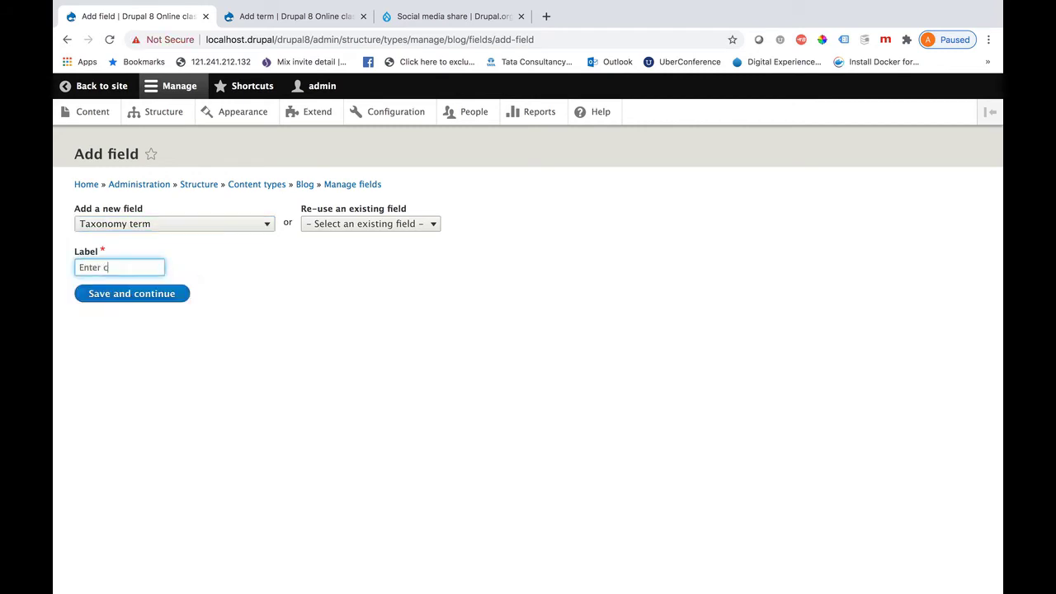
pyautogui.write('ategory')
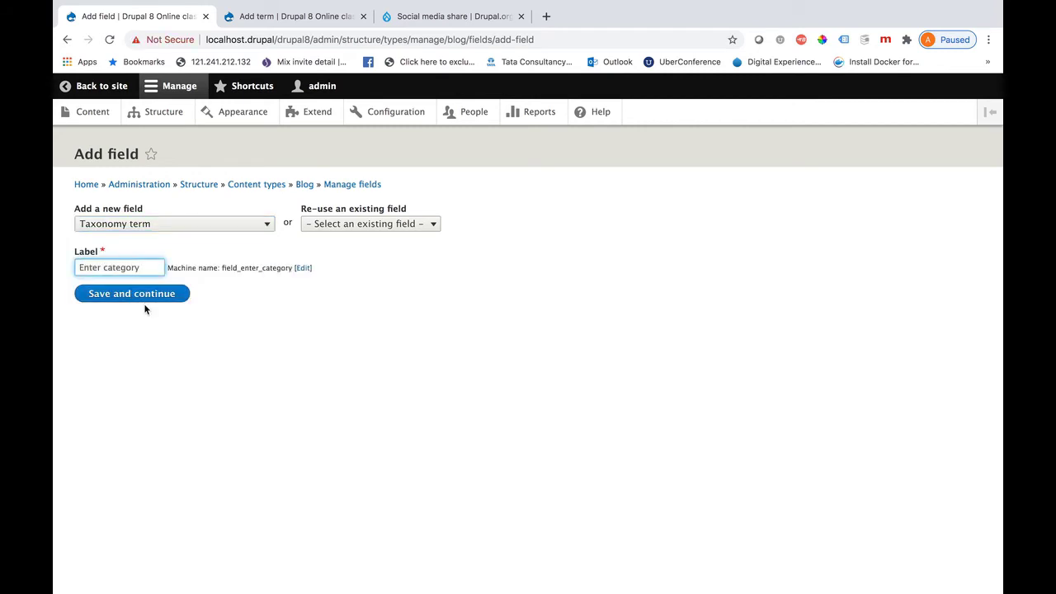
pyautogui.click(141, 294)
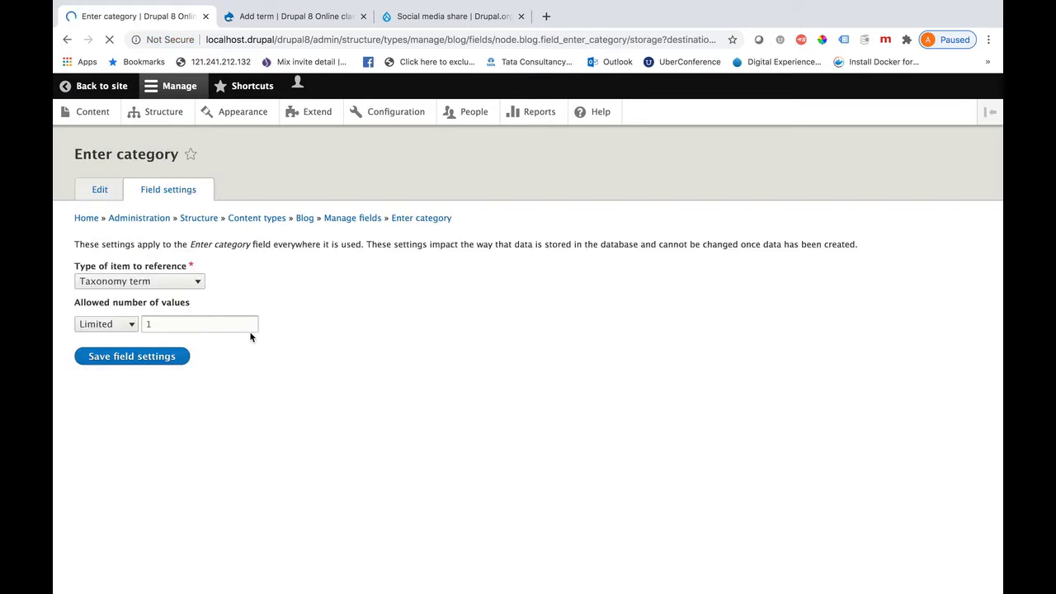
# Keep Taxonomy term as Enter category's referenced item type and save the storage settings.
pyautogui.click(188, 292)
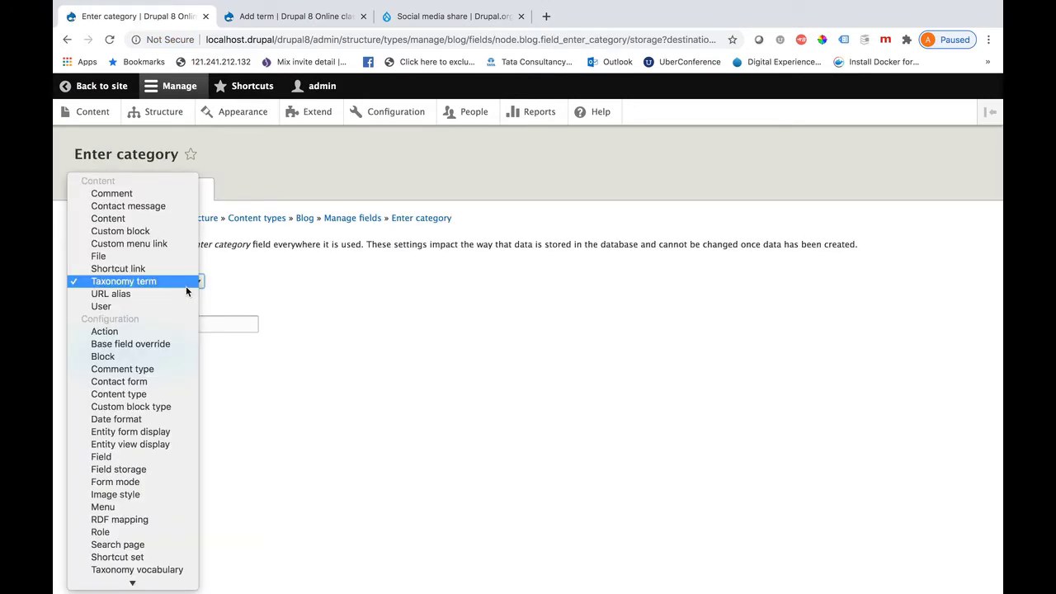
pyautogui.click(297, 283)
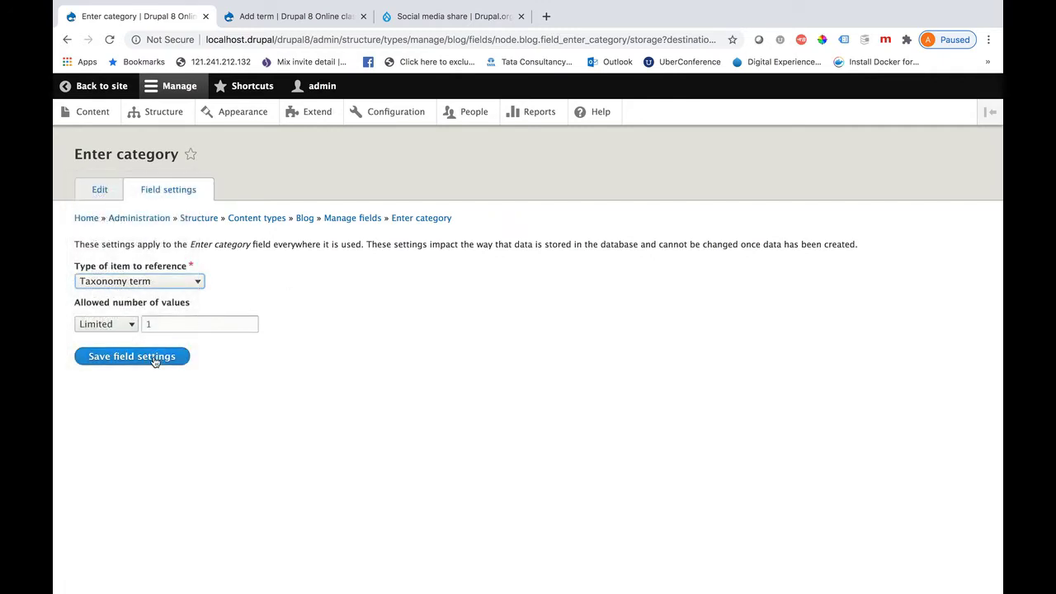
pyautogui.click(173, 282)
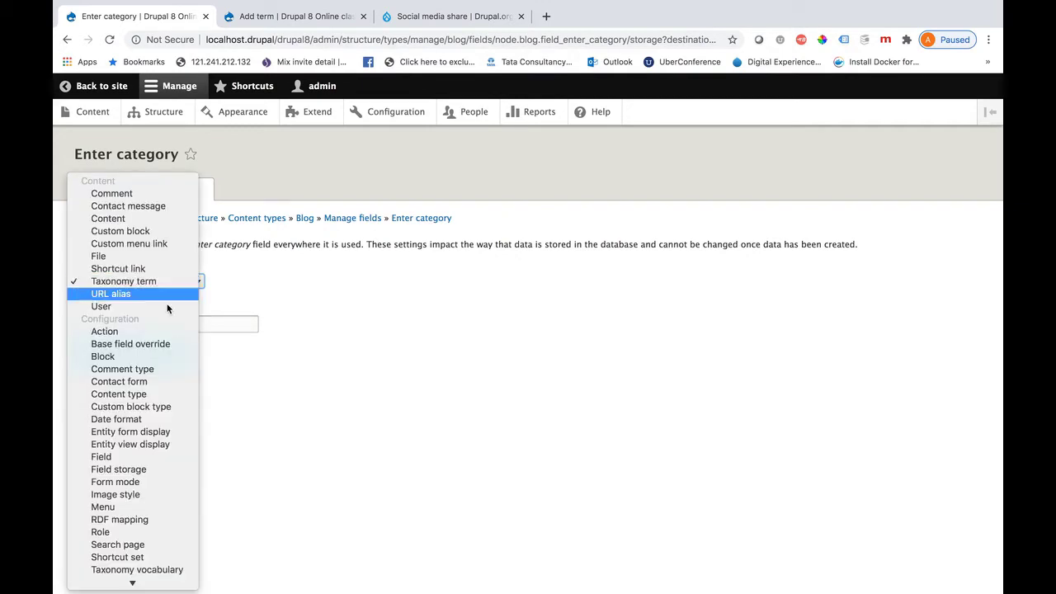
pyautogui.scroll(-3, 162, 330)
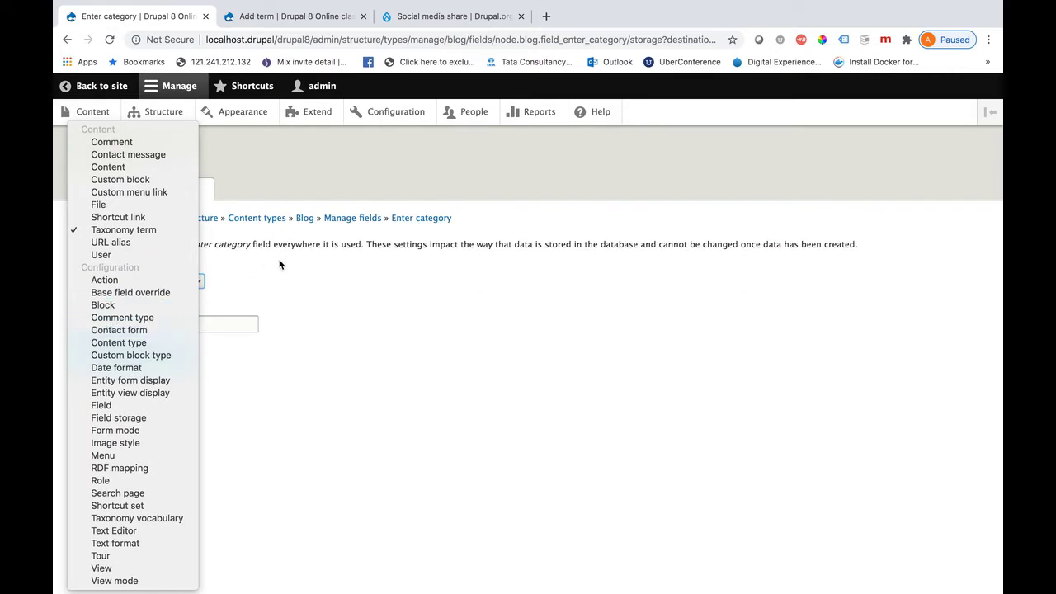
pyautogui.click(261, 274)
pyautogui.click(160, 359)
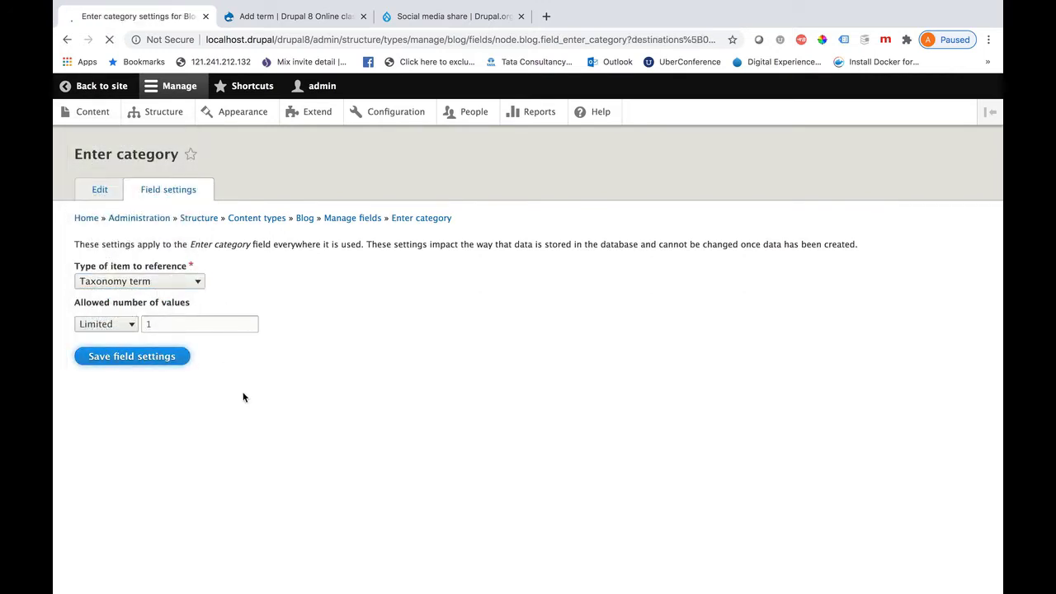
# Limit Enter category to the Blog type vocabulary and save the field settings.
pyautogui.scroll(-5, 243, 397)
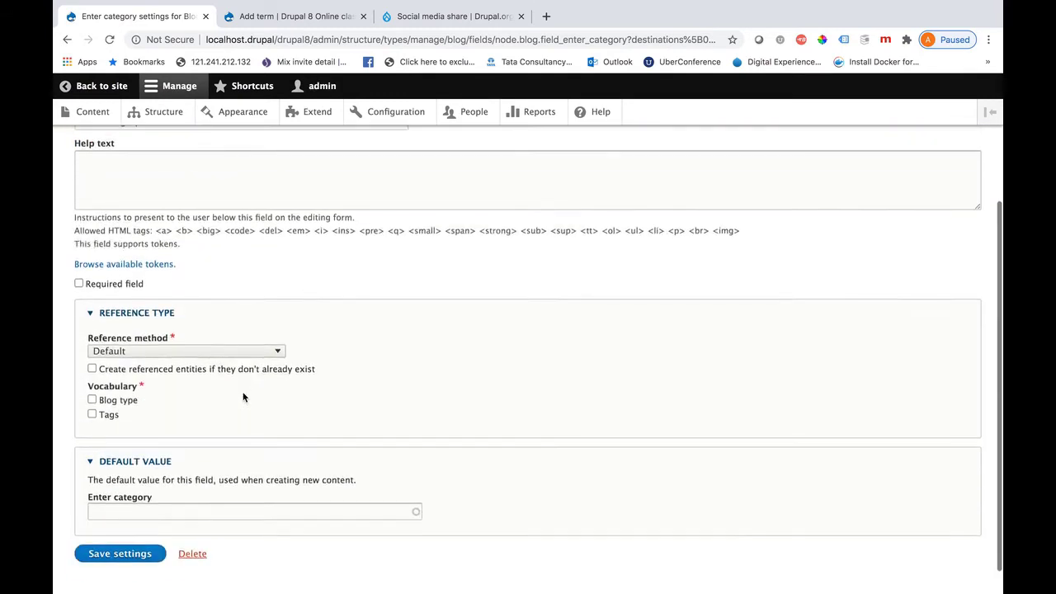
pyautogui.scroll(-1, 243, 398)
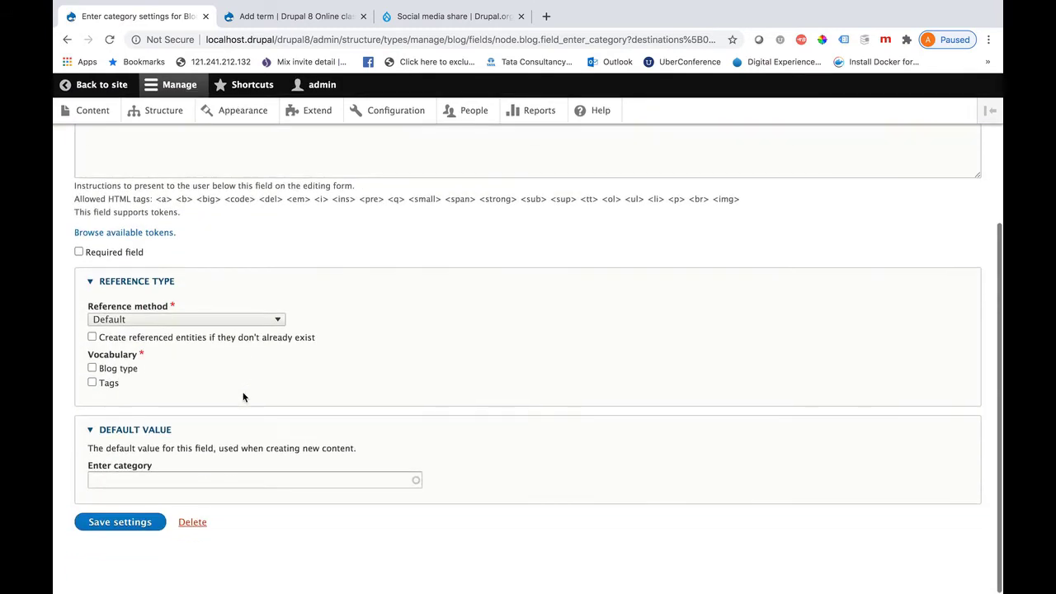
pyautogui.click(92, 371)
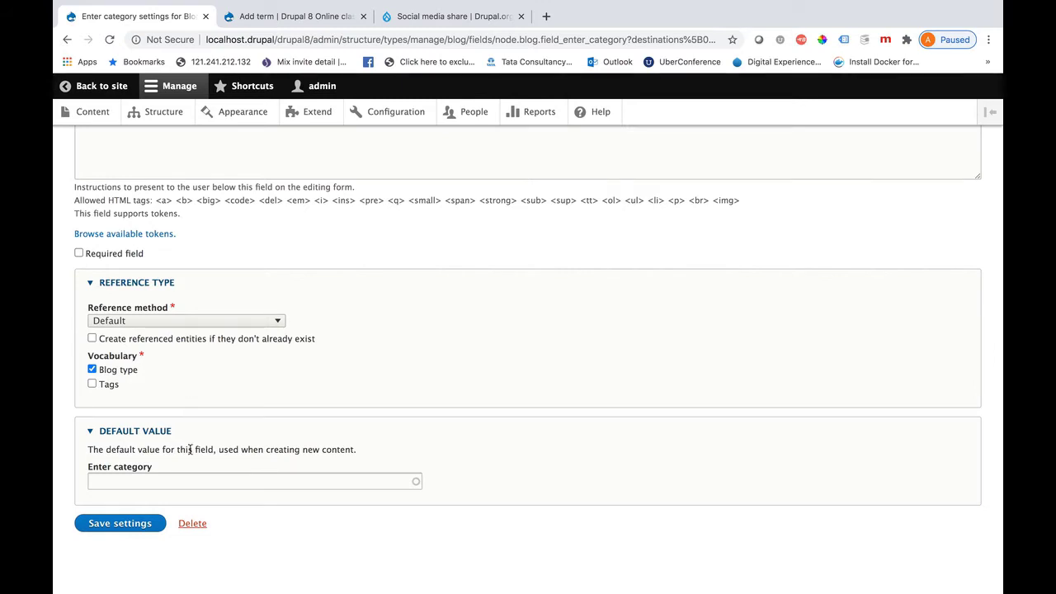
pyautogui.click(122, 528)
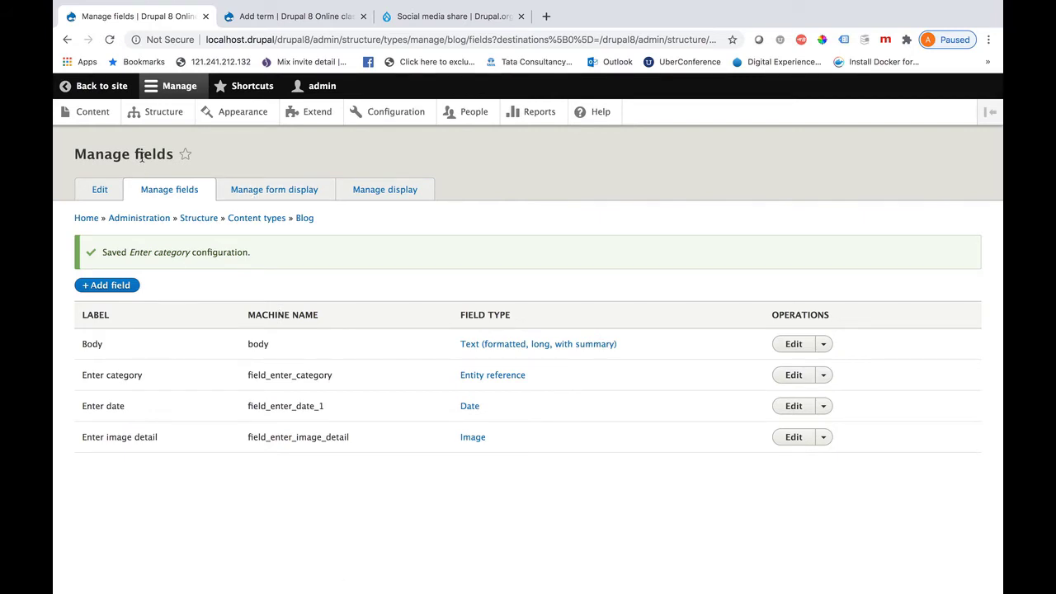
# Start a Blog post titled 'Test1blog' with body 'You are now seeing demo for blog 1'.
pyautogui.click(96, 114)
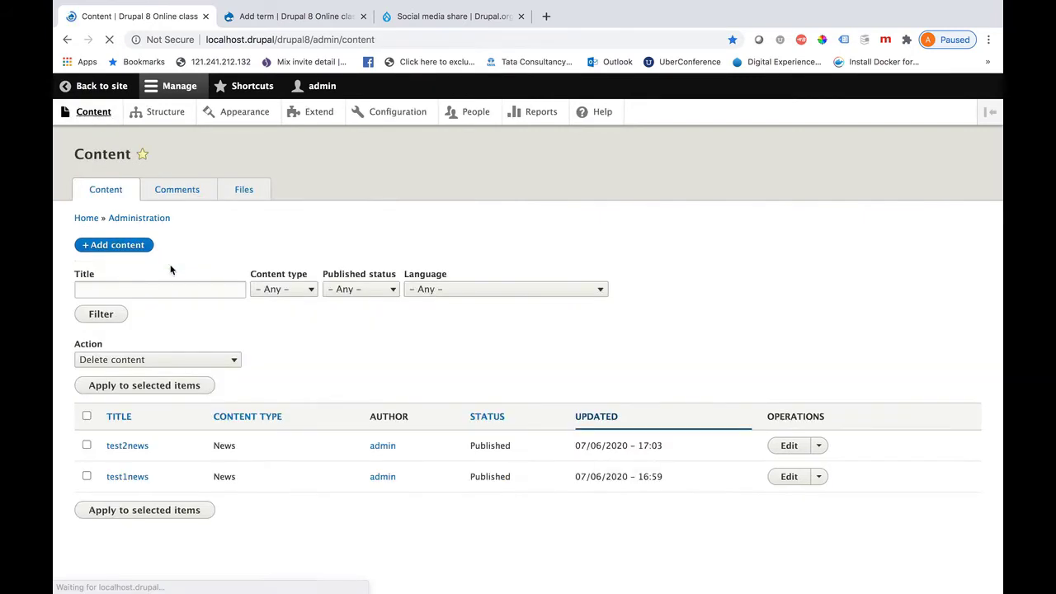
pyautogui.click(129, 252)
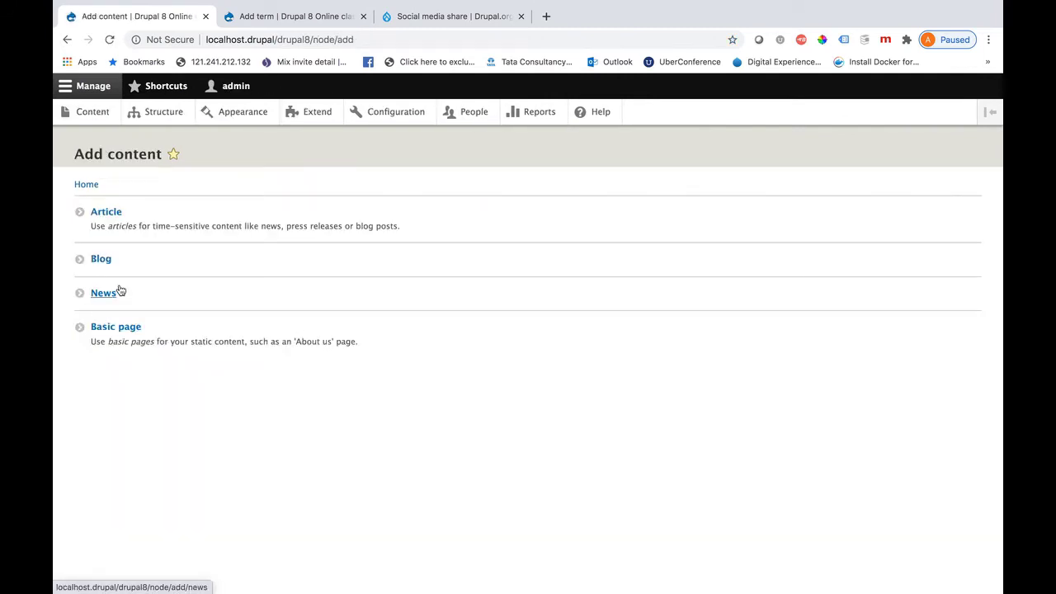
pyautogui.click(103, 260)
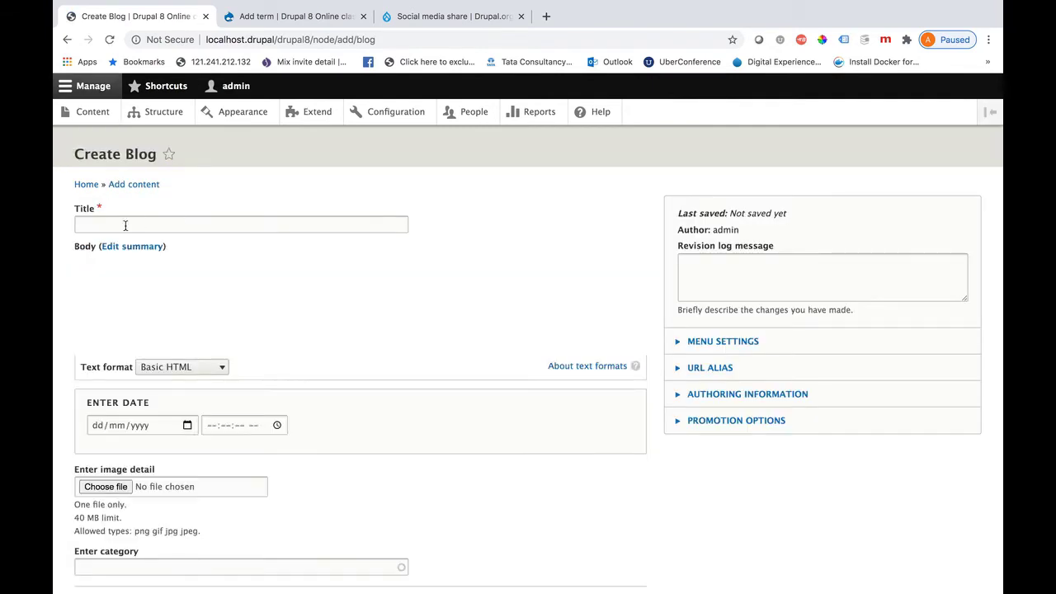
pyautogui.click(125, 225)
pyautogui.write('Test')
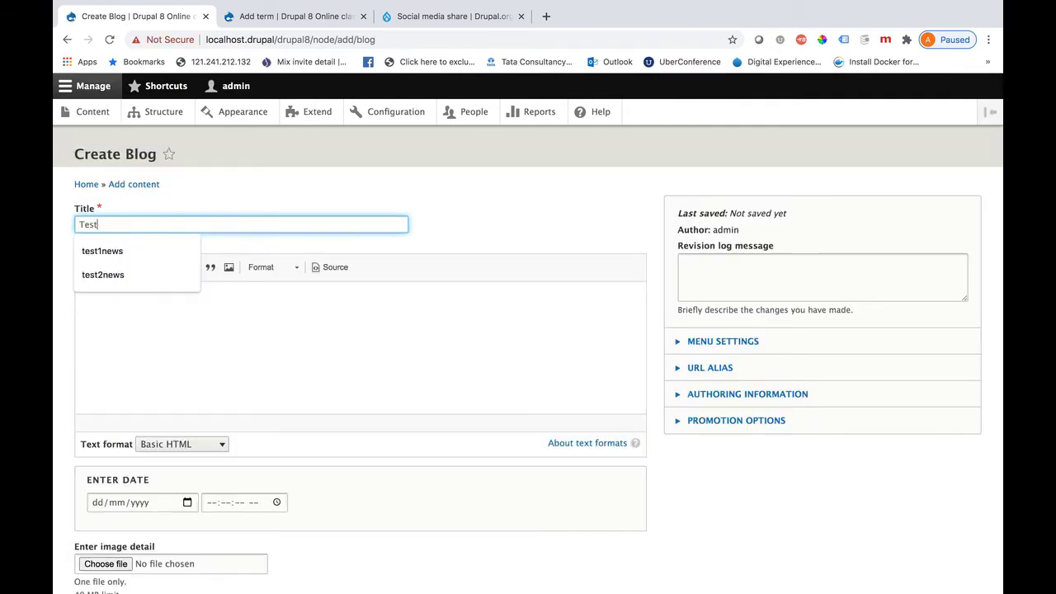
pyautogui.write('1blog')
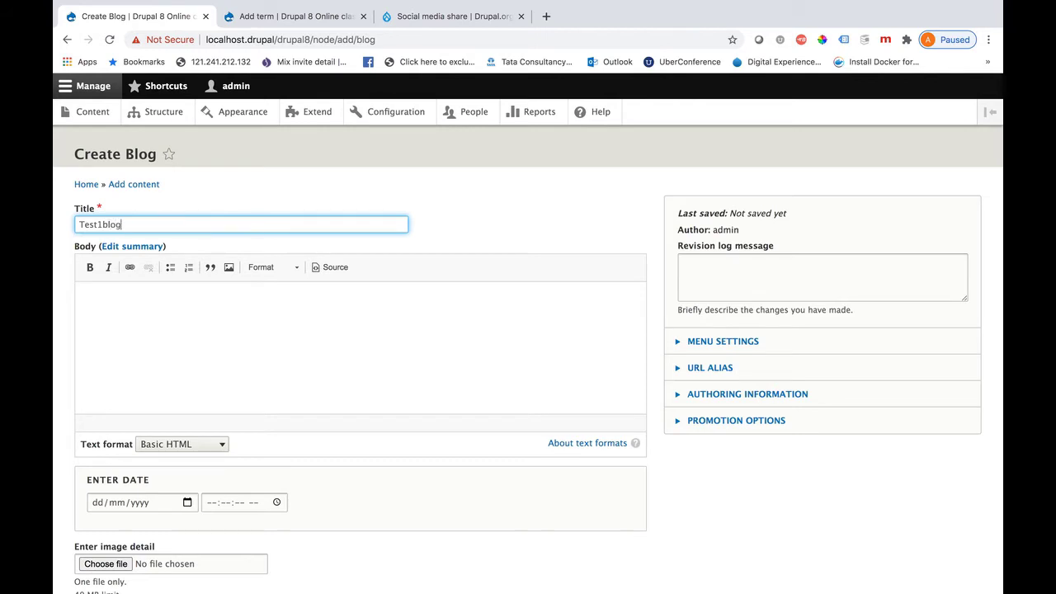
pyautogui.click(143, 301)
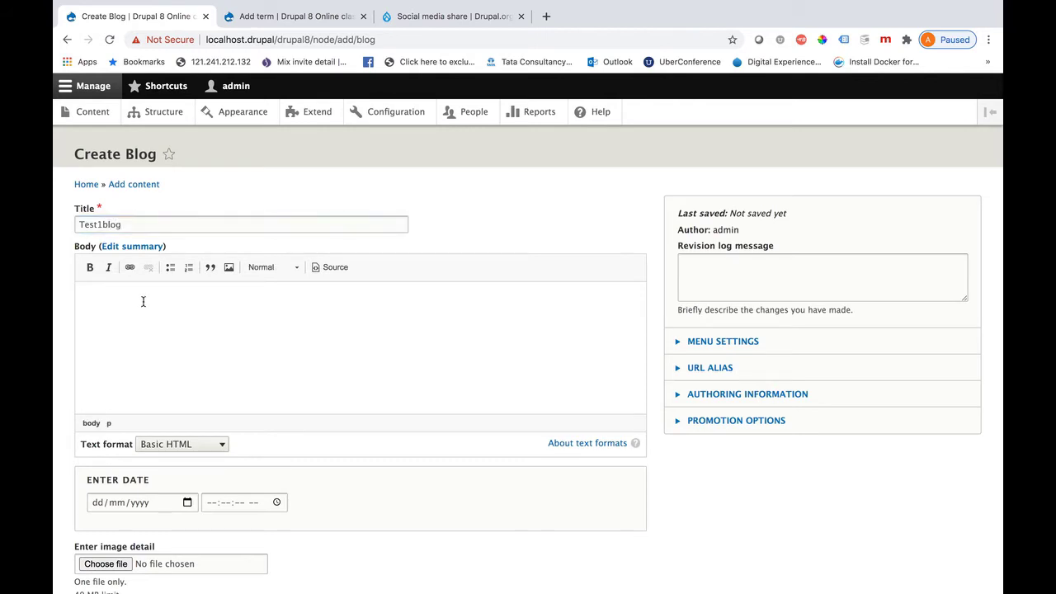
pyautogui.write('You are now seeing demo for blog 1')
# Switch the post body's text format to Full HTML.
pyautogui.scroll(-3, 193, 443)
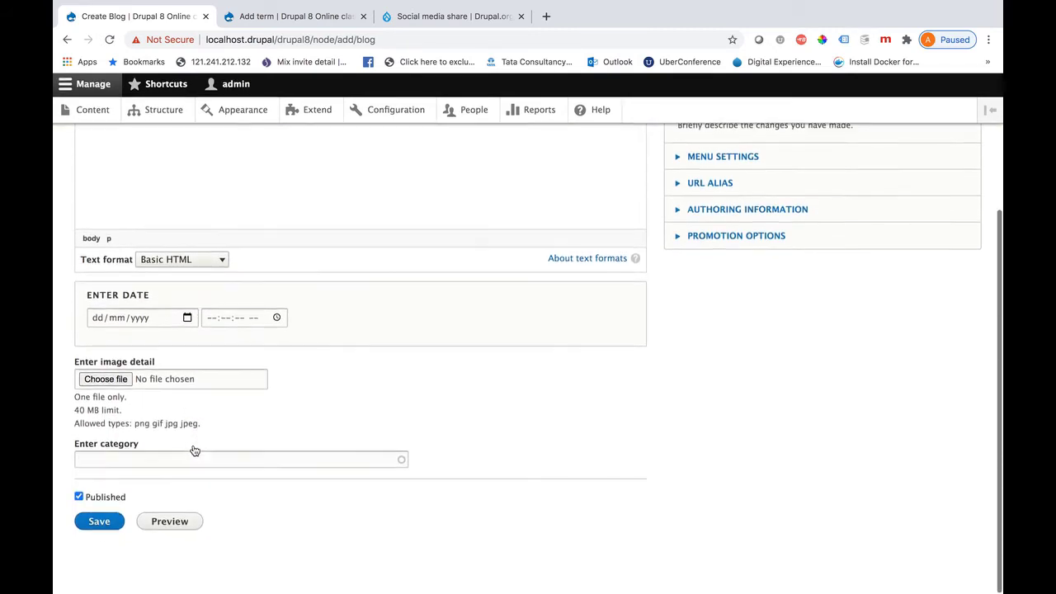
pyautogui.click(212, 262)
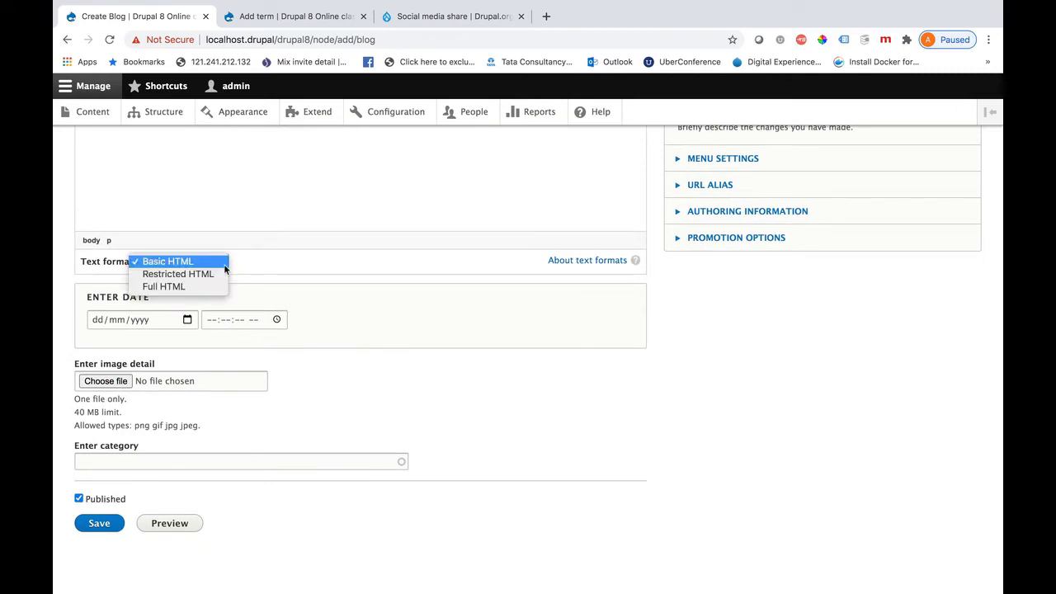
pyautogui.click(220, 263)
pyautogui.click(220, 263)
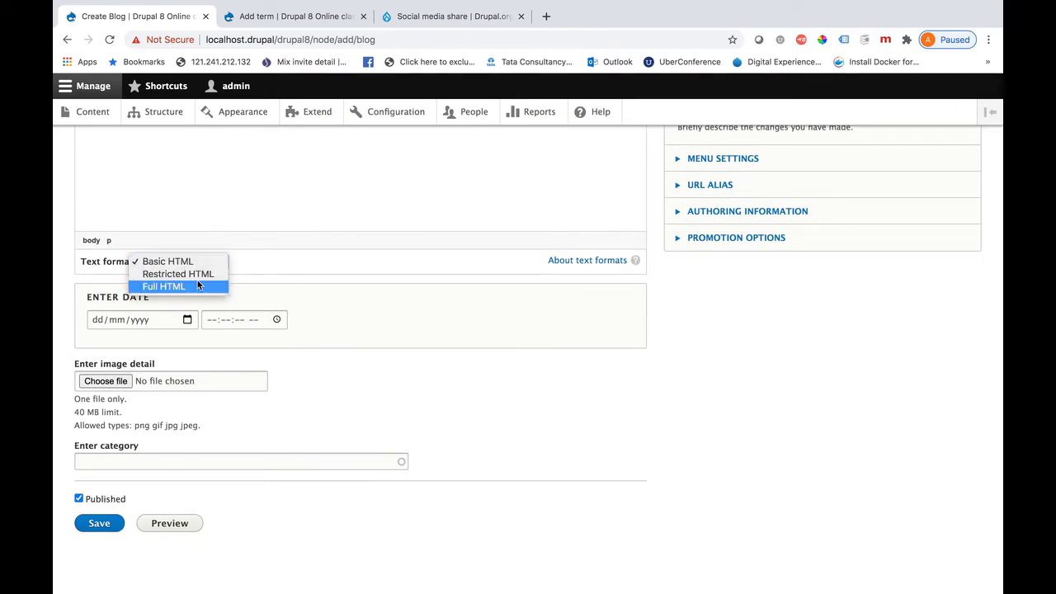
pyautogui.click(200, 286)
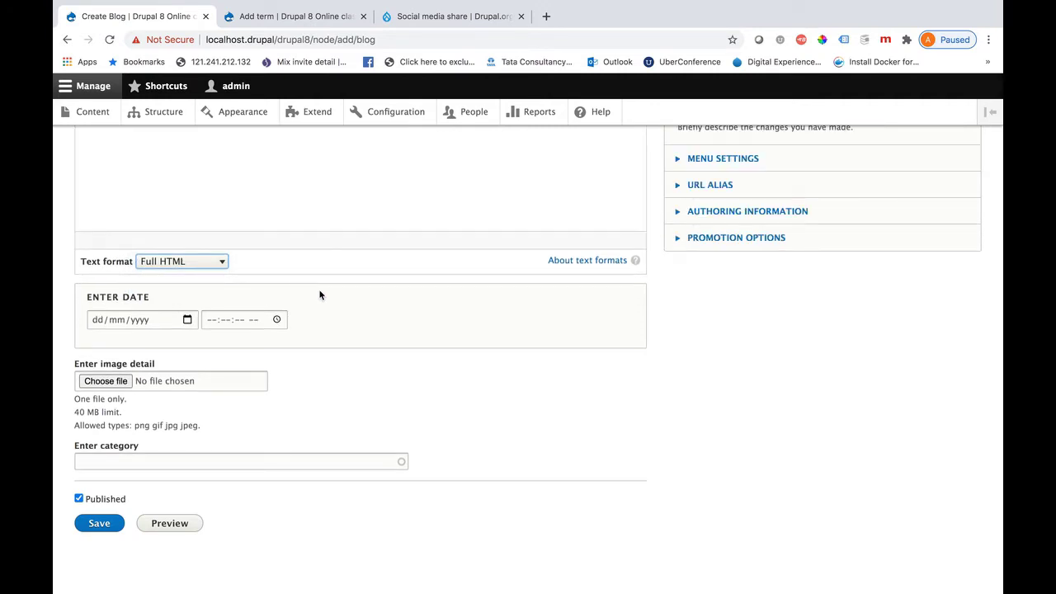
# Set the post's Enter date to 08/07/2020 at 11:41:53 PM.
pyautogui.click(187, 321)
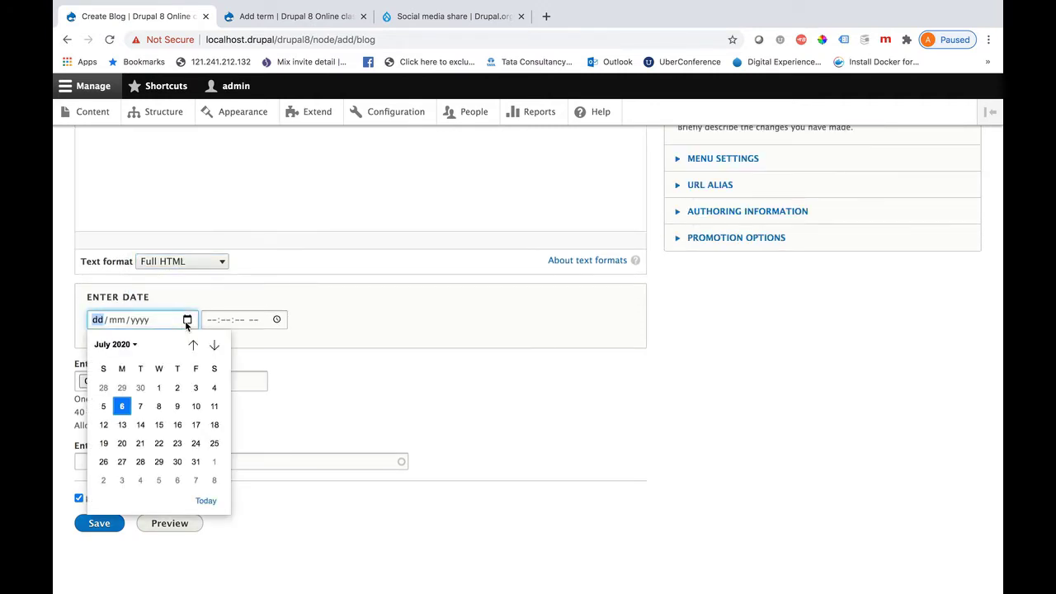
pyautogui.click(159, 407)
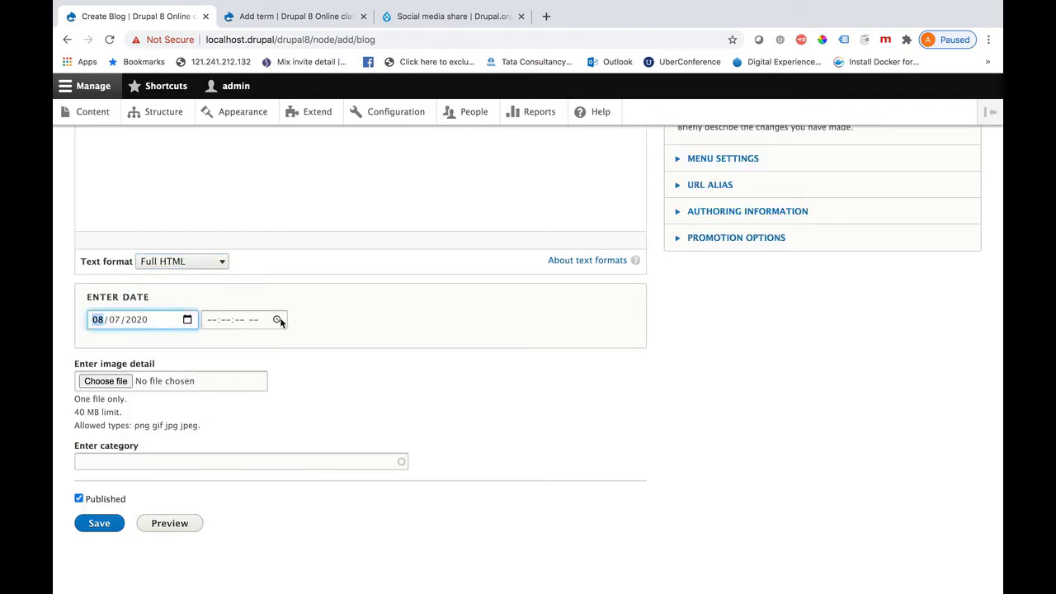
pyautogui.click(277, 319)
pyautogui.click(301, 416)
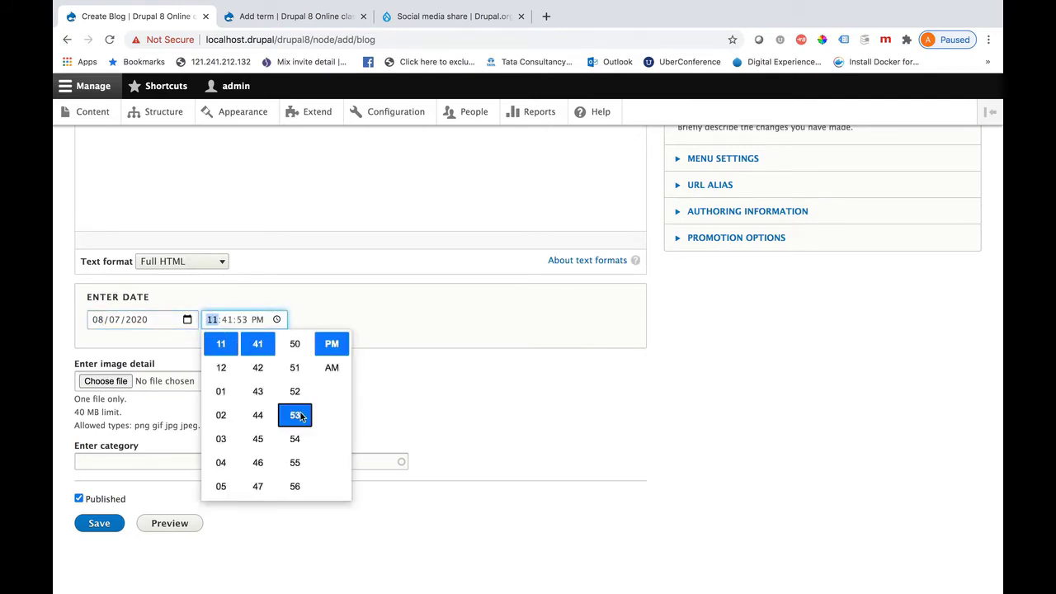
pyautogui.click(416, 346)
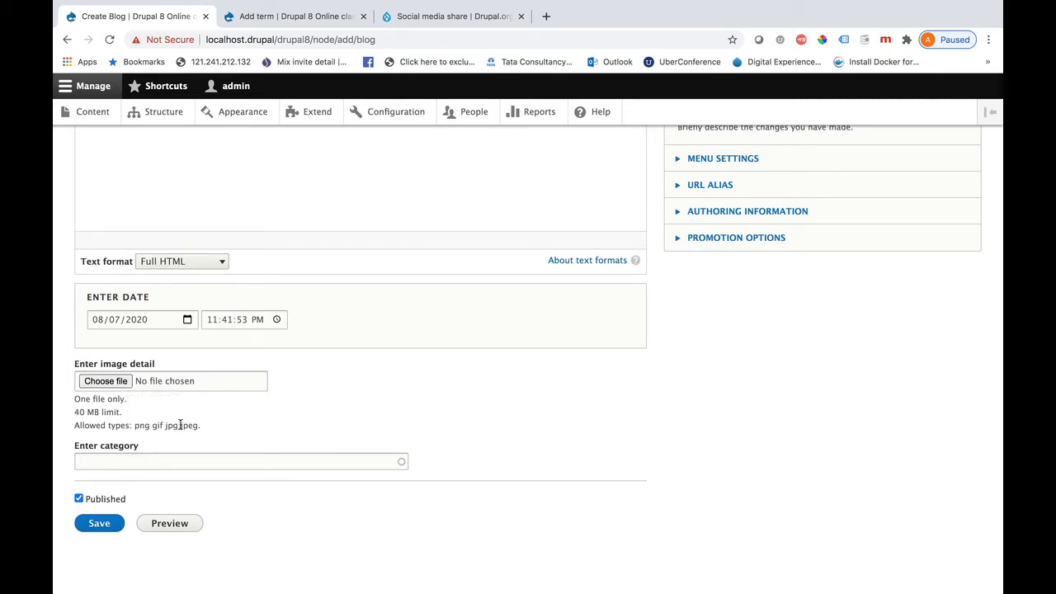
pyautogui.click(121, 463)
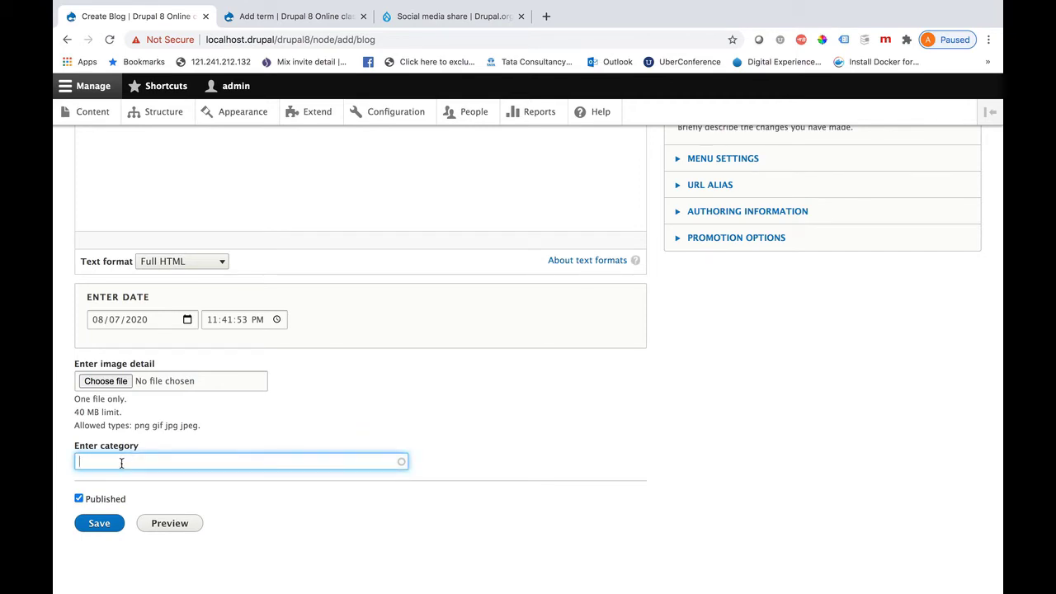
# Set the blog post's category to Sports from the autocomplete, then view the Add term tab.
pyautogui.write('spo')
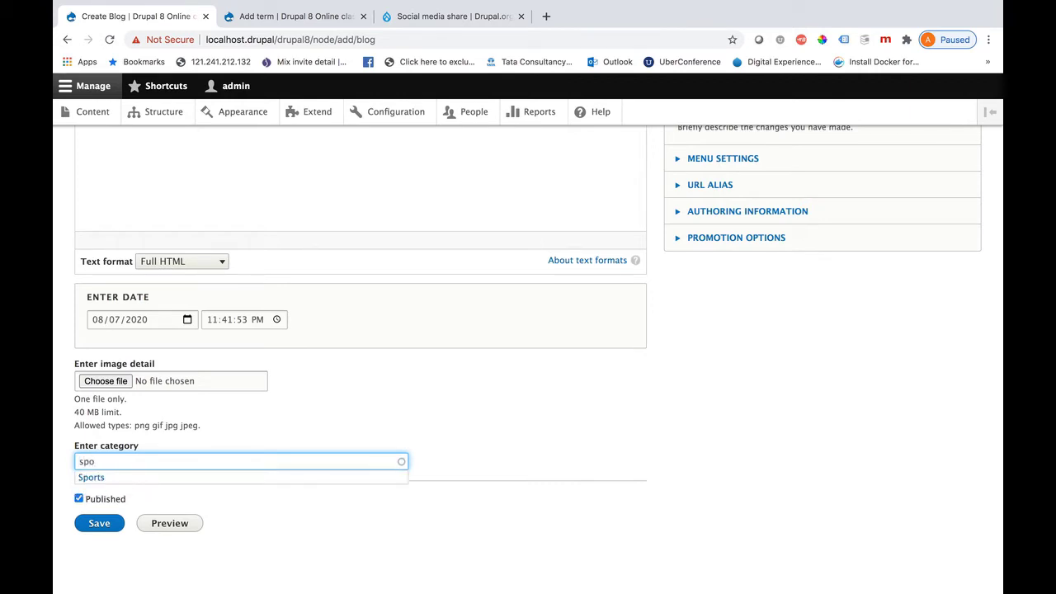
pyautogui.click(119, 477)
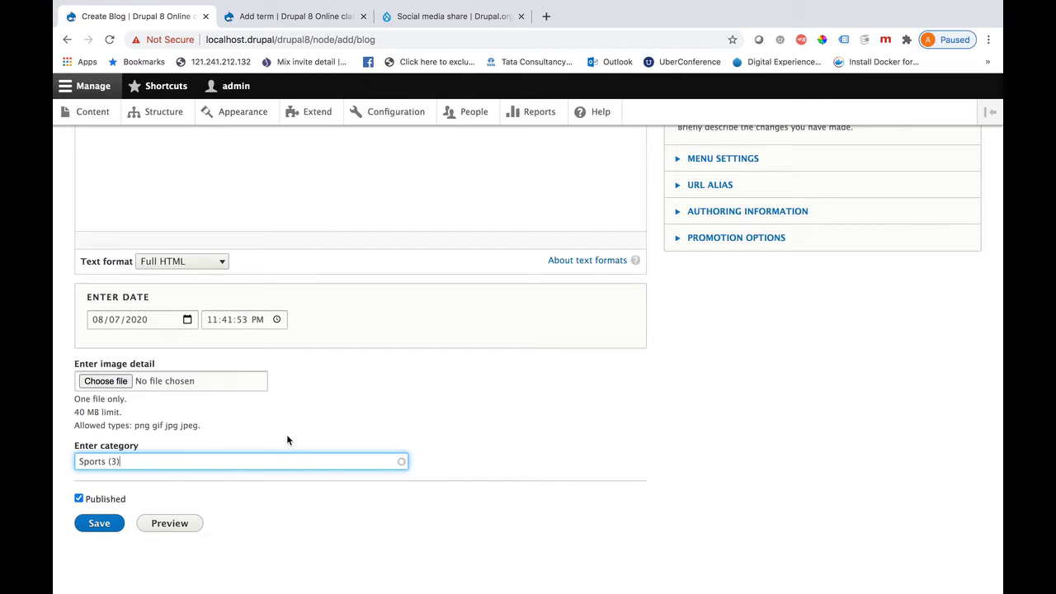
pyautogui.click(307, 17)
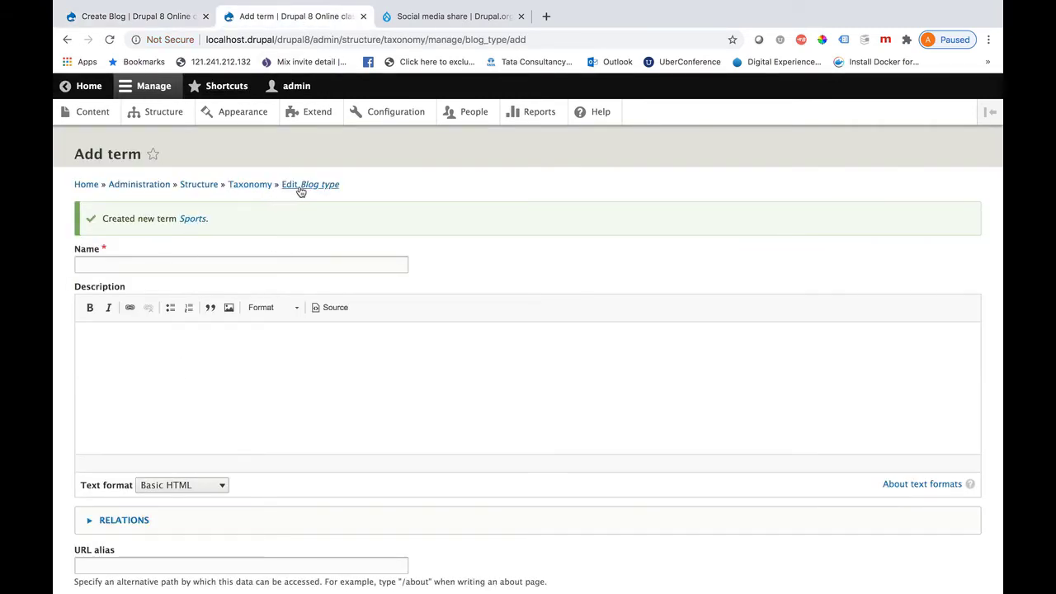
# List the Blog type terms (Life style, Sports, Technology), then return to the Create Blog form.
pyautogui.click(259, 185)
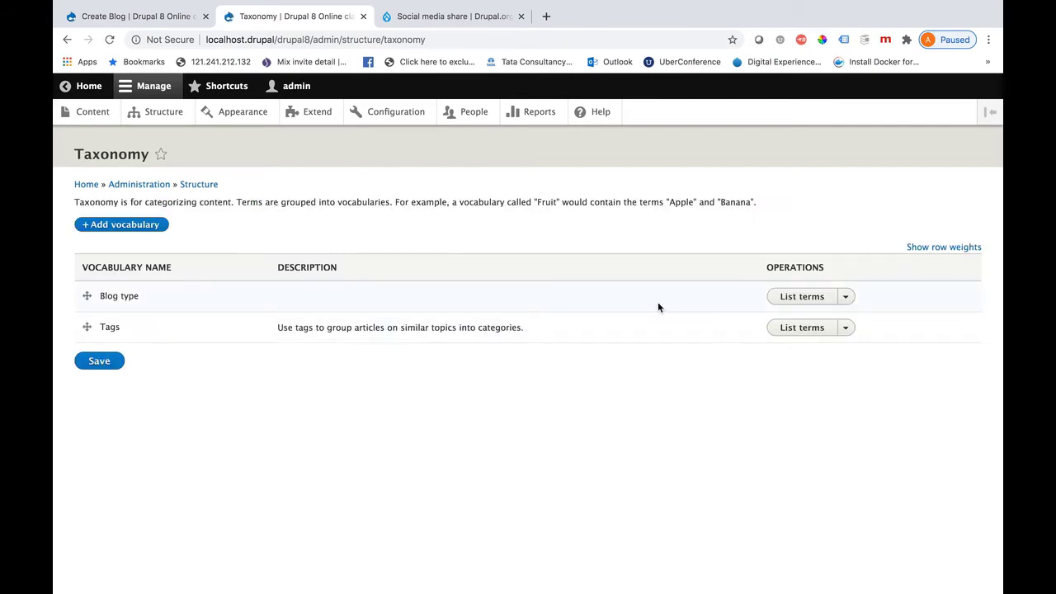
pyautogui.click(799, 298)
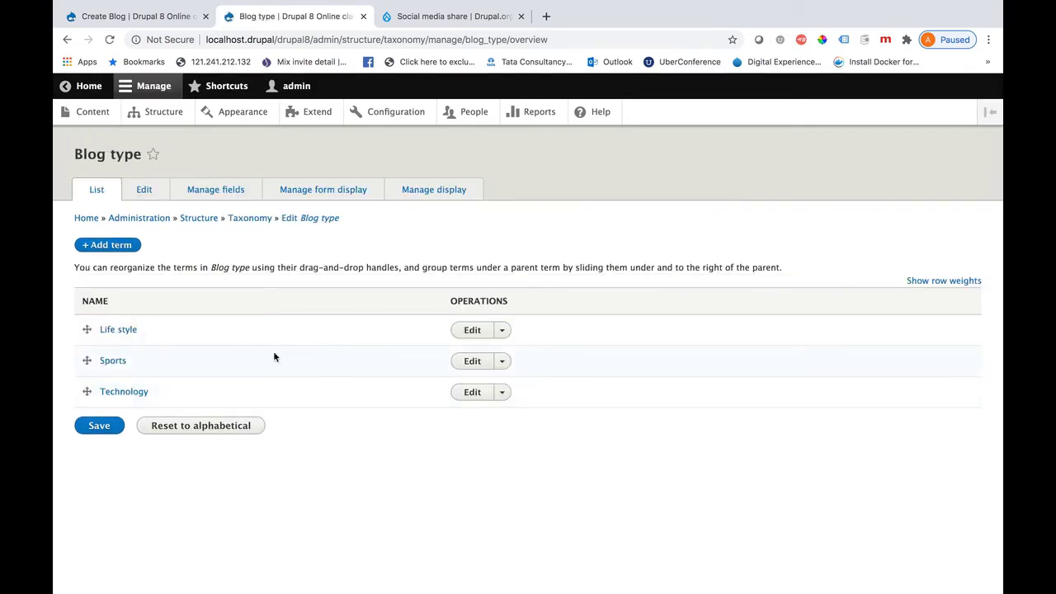
pyautogui.click(167, 17)
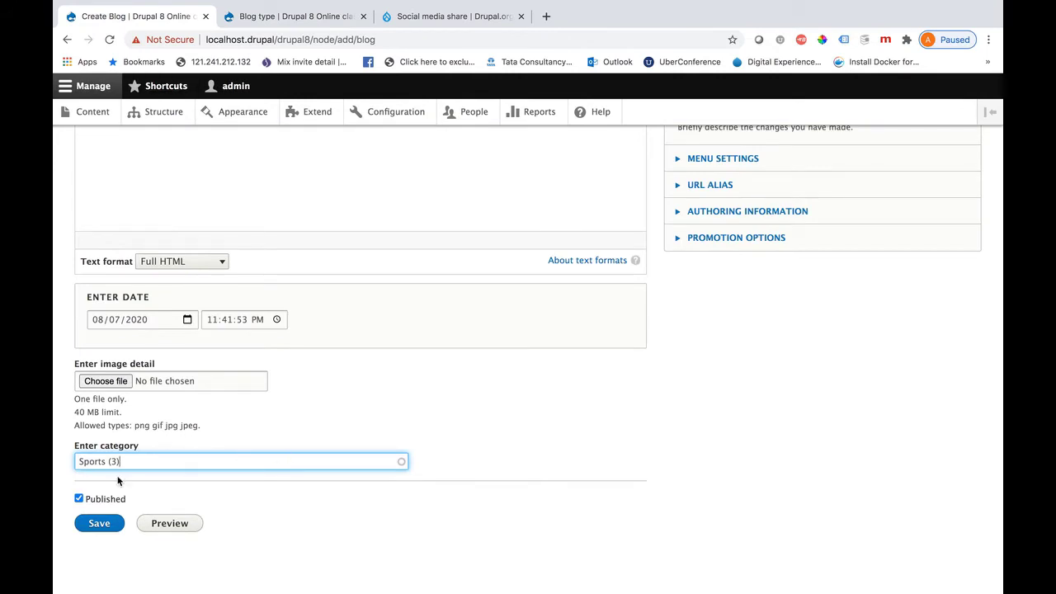
# Save the Test1blog post and go from the content list to Add content.
pyautogui.click(103, 527)
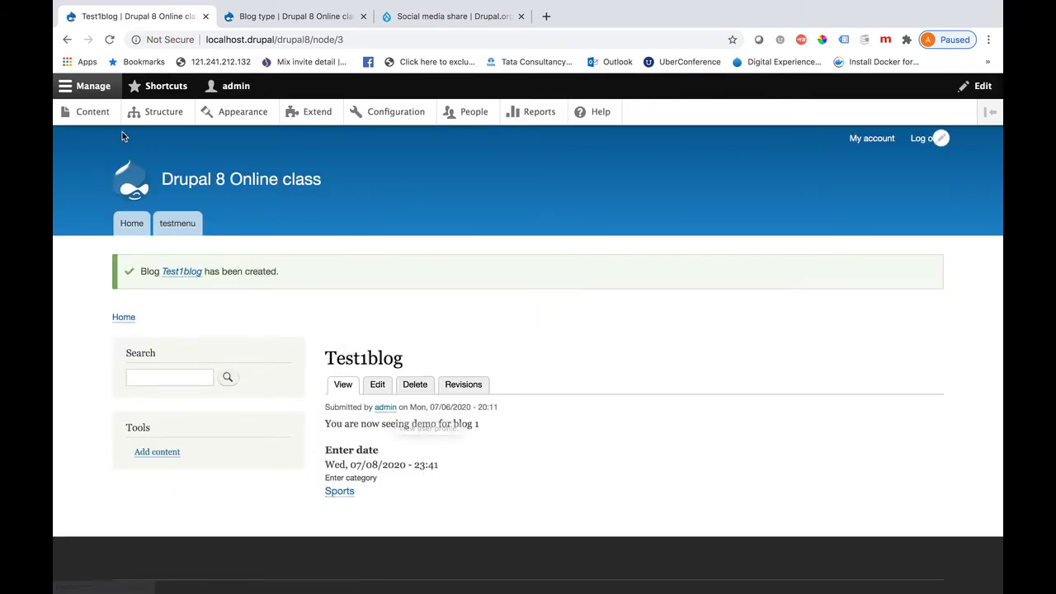
pyautogui.click(92, 113)
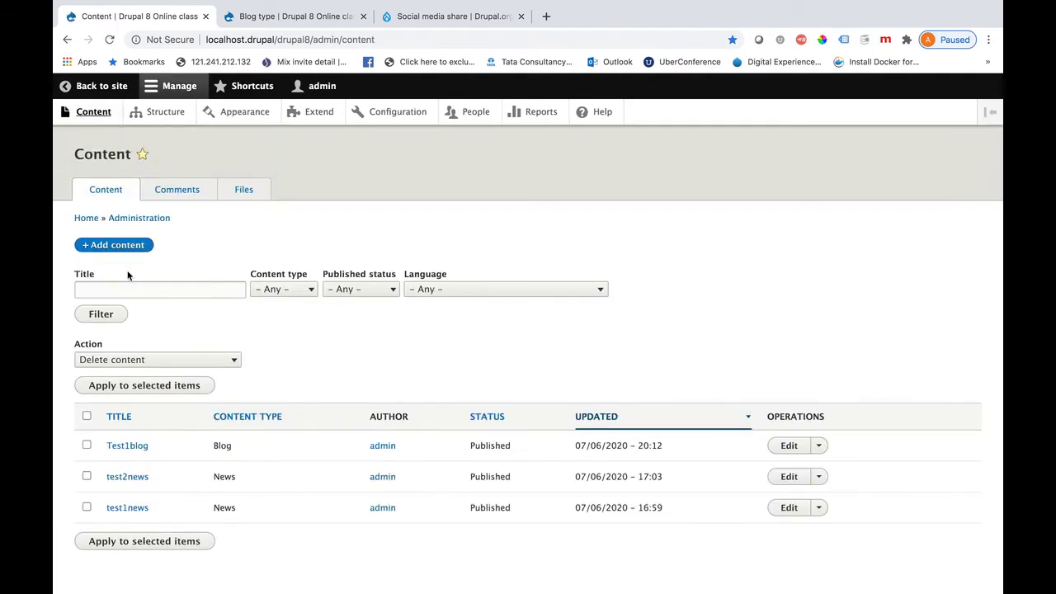
pyautogui.click(126, 246)
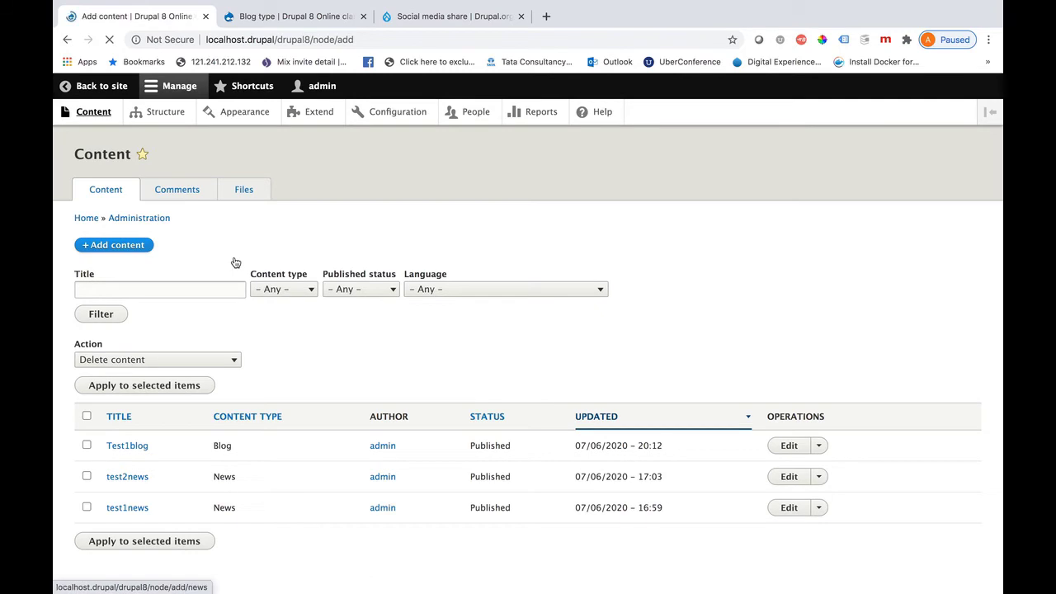
# Start a Blog post titled Test2blog with body 'This is description for test blog 2'.
pyautogui.click(100, 262)
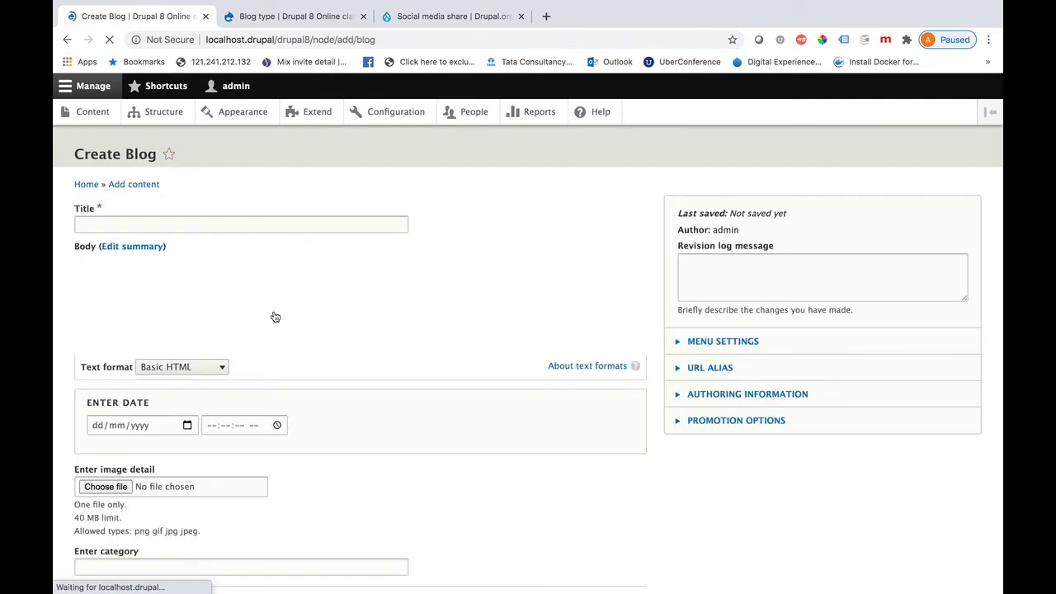
pyautogui.click(103, 223)
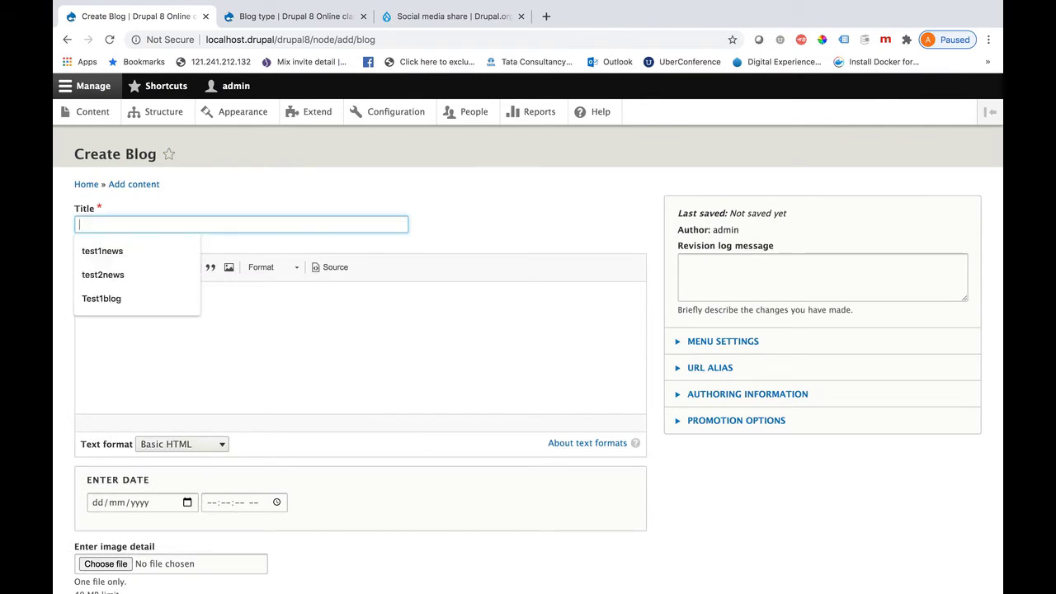
pyautogui.write('test')
pyautogui.press('Down')
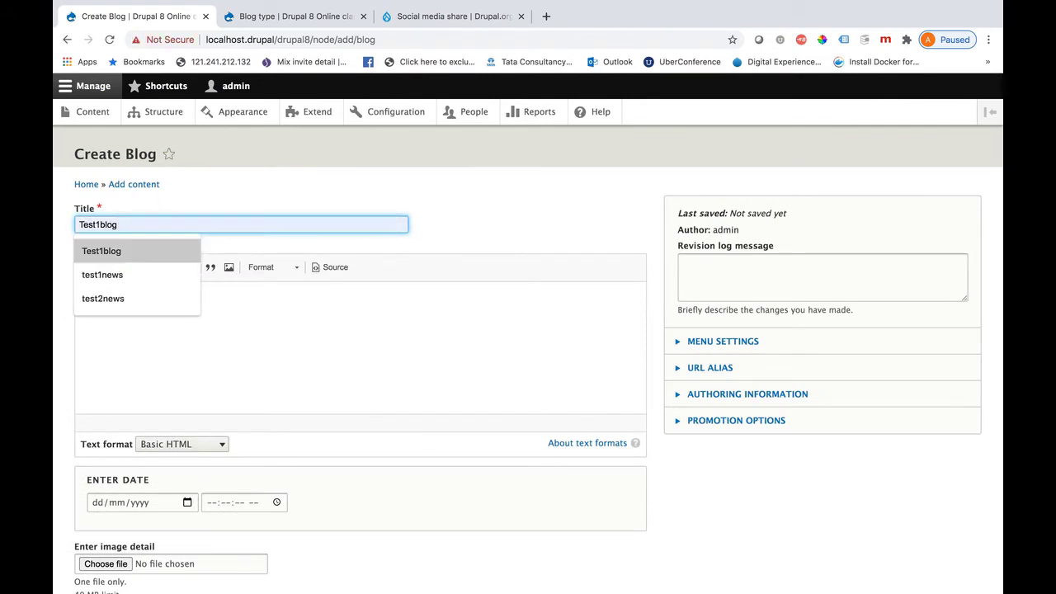
pyautogui.press('Return')
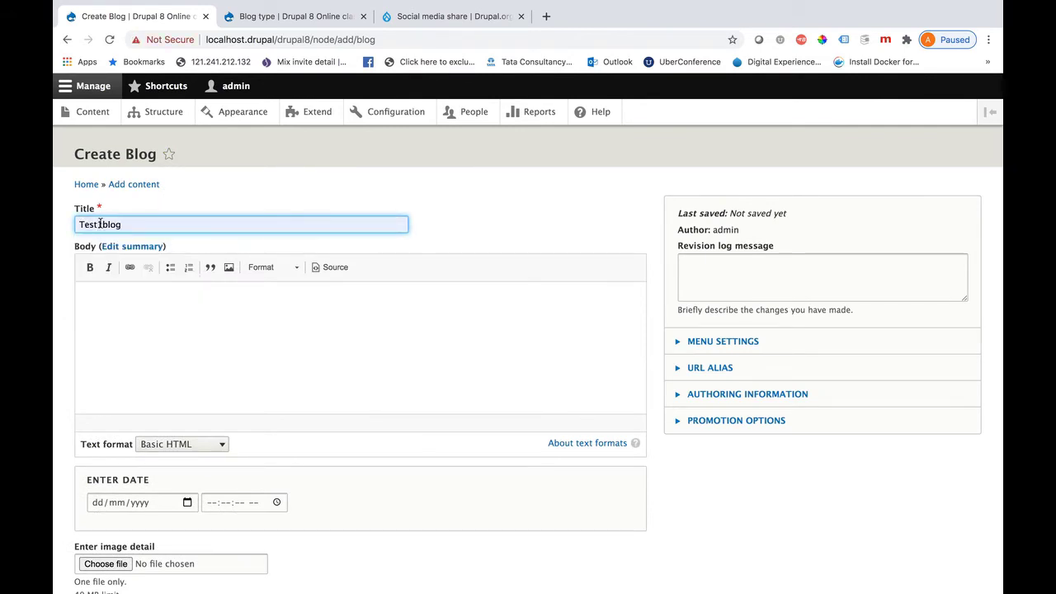
pyautogui.press('Left')
pyautogui.press('Left')
pyautogui.press('Left')
pyautogui.press('Left')
pyautogui.press('BackSpace')
pyautogui.write('2')
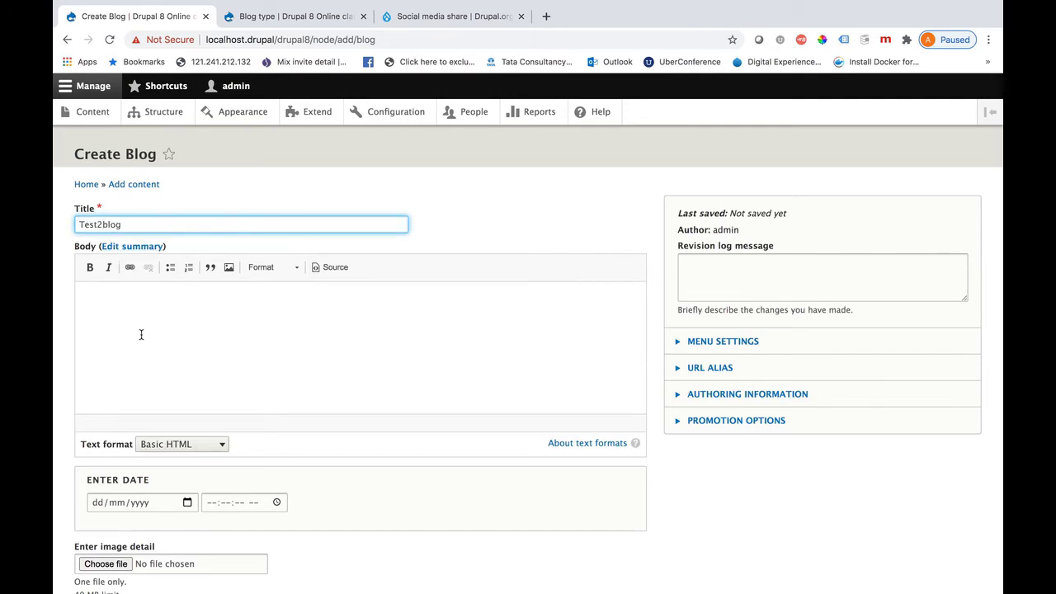
pyautogui.click(141, 334)
pyautogui.write('This is description')
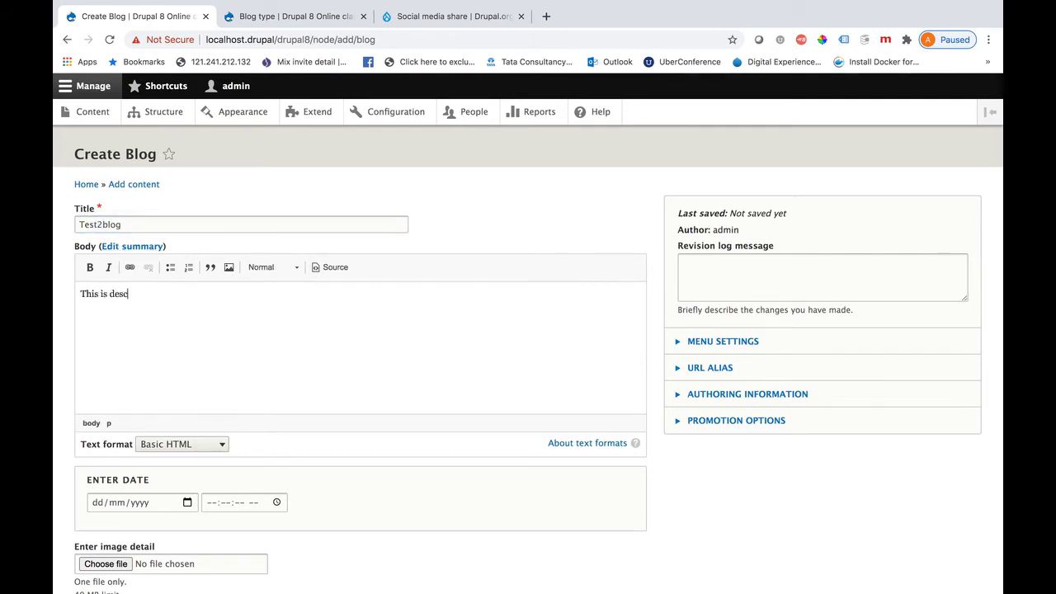
pyautogui.write('test blog 2')
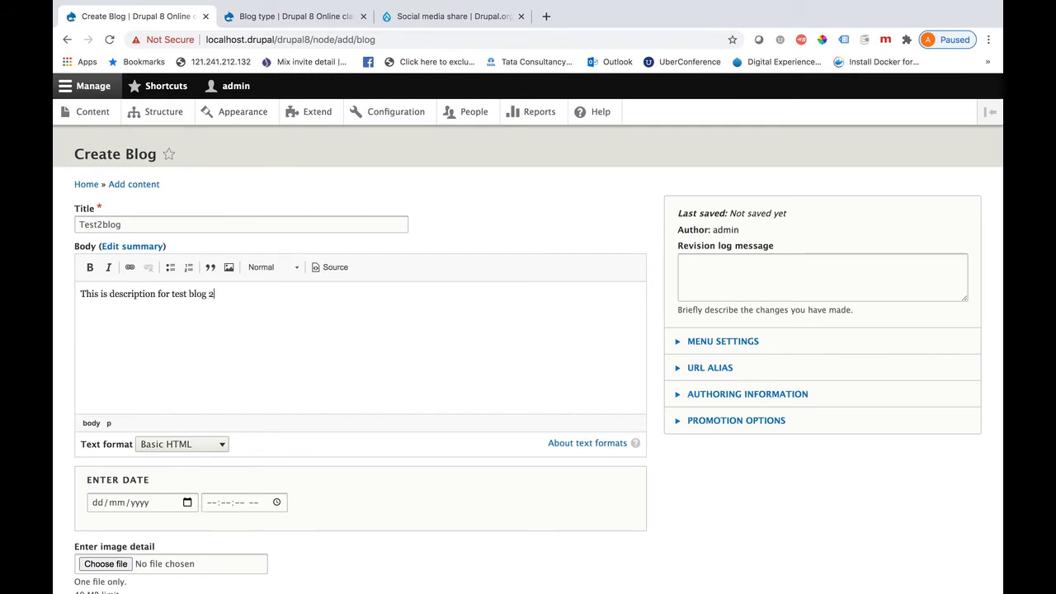
# Set the post date to 08/07/2020 11:46 PM and the category to Life style.
pyautogui.scroll(-3, 350, 437)
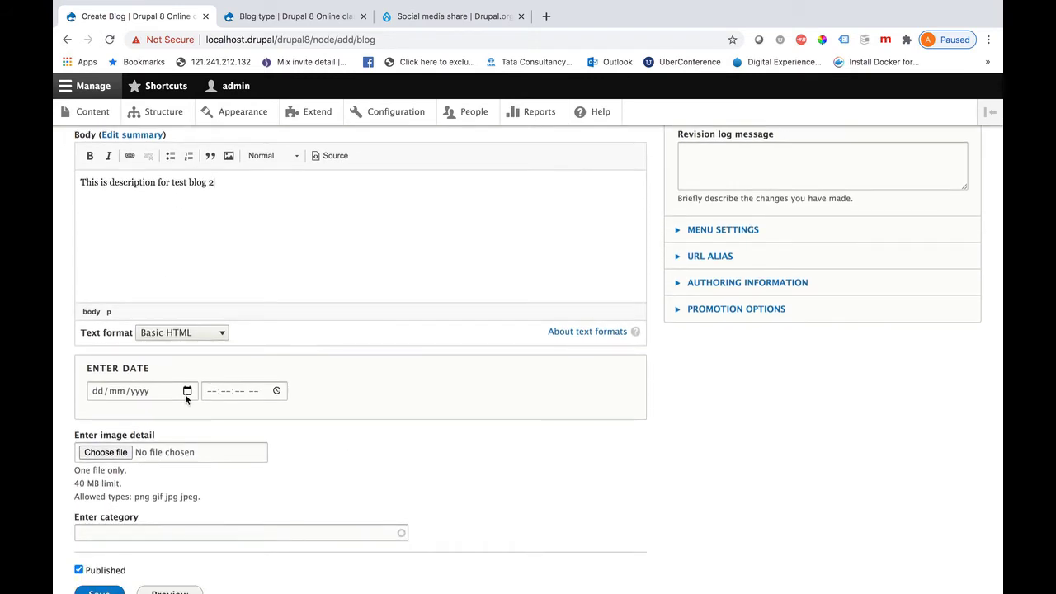
pyautogui.click(187, 391)
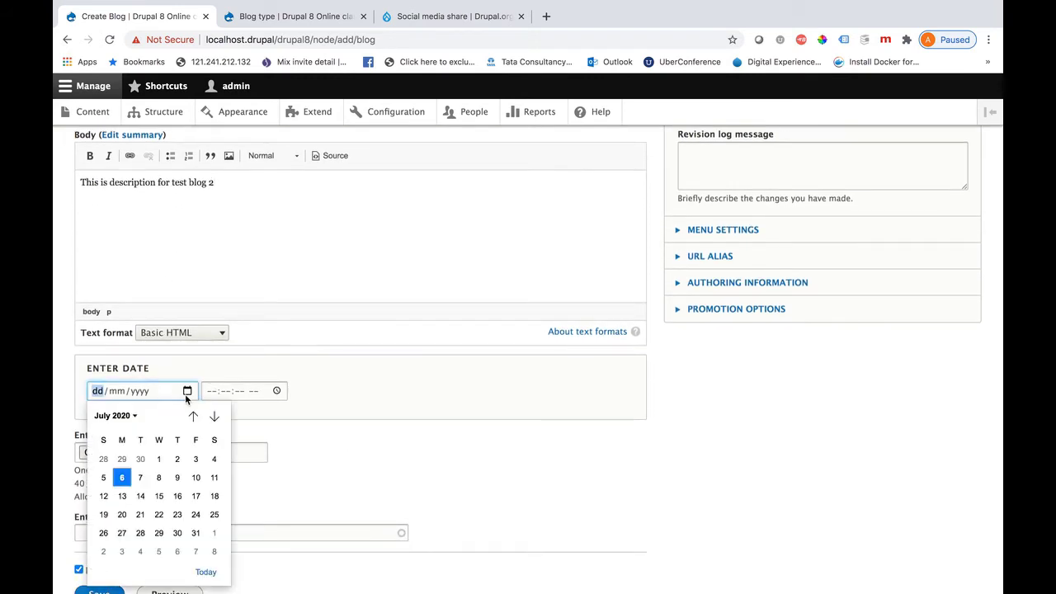
pyautogui.click(159, 480)
pyautogui.click(277, 391)
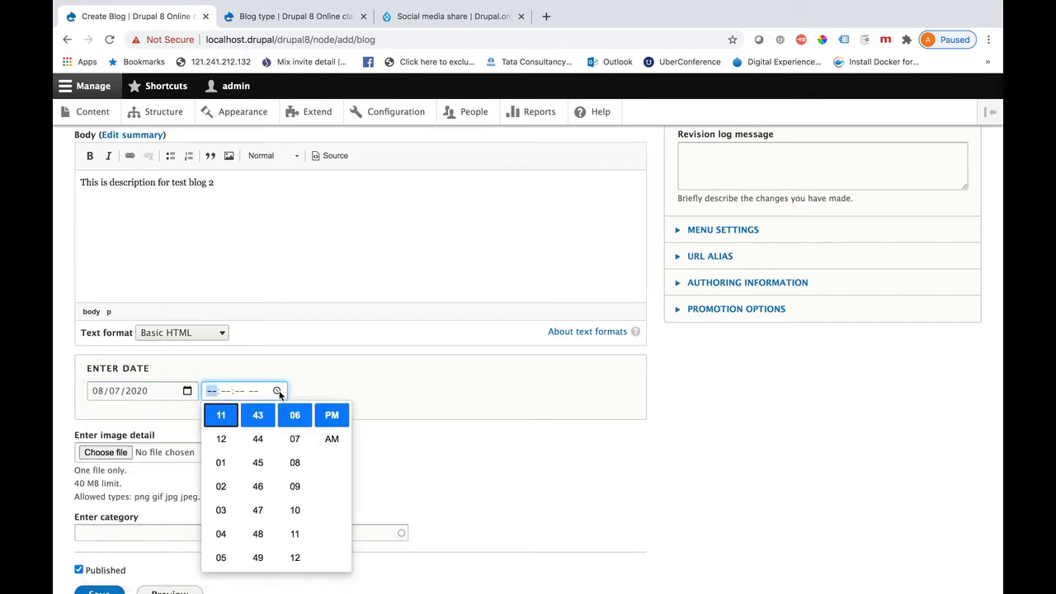
pyautogui.click(257, 486)
pyautogui.click(169, 493)
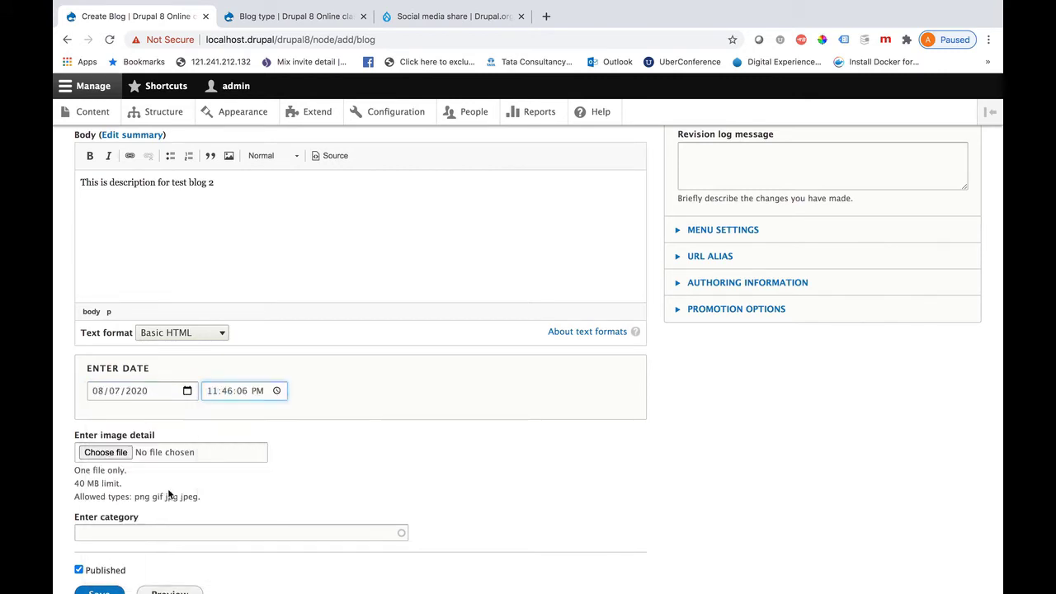
pyautogui.click(123, 532)
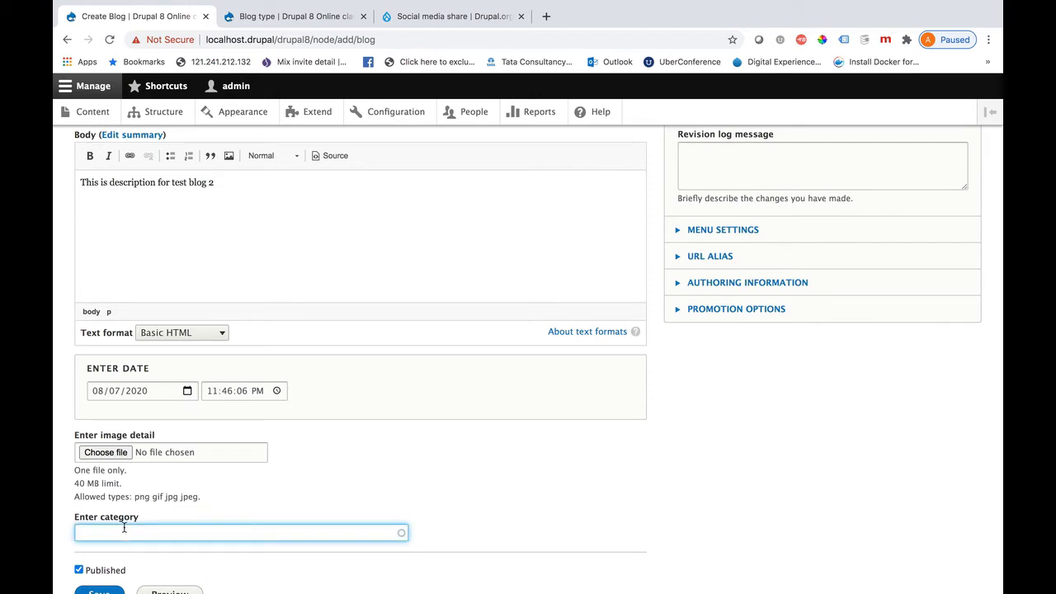
pyautogui.write('life')
pyautogui.click(136, 551)
pyautogui.scroll(-2, 295, 487)
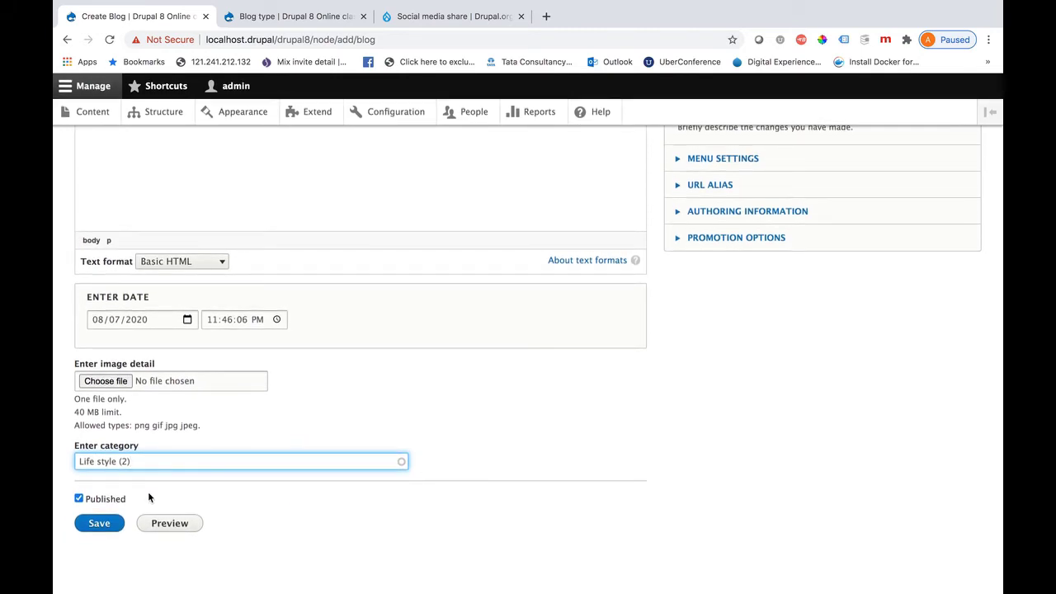
# Save the Test2blog post and open the Add view form under Structure > Views.
pyautogui.click(110, 521)
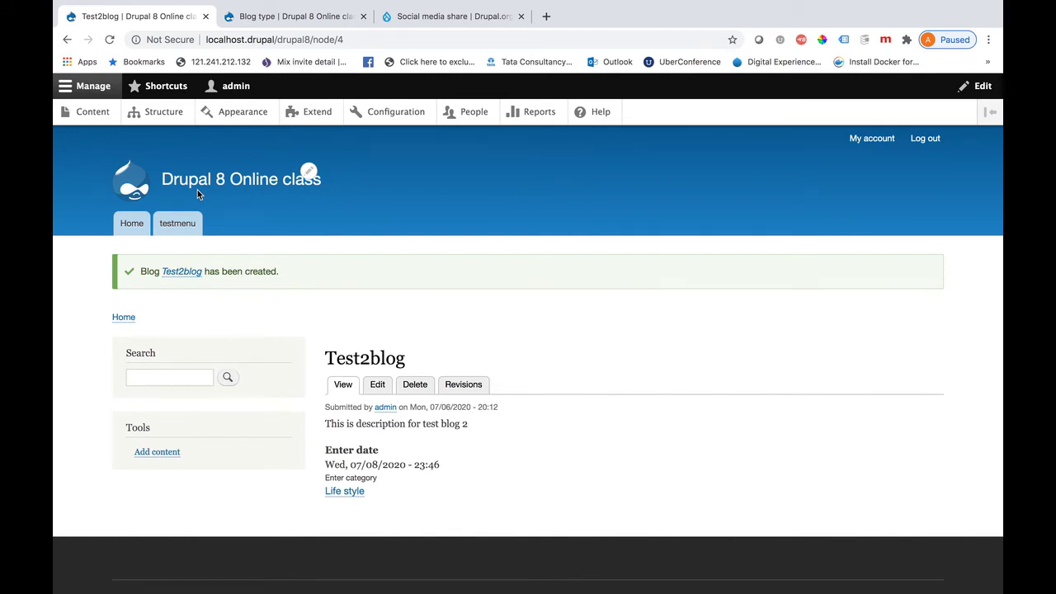
pyautogui.click(172, 117)
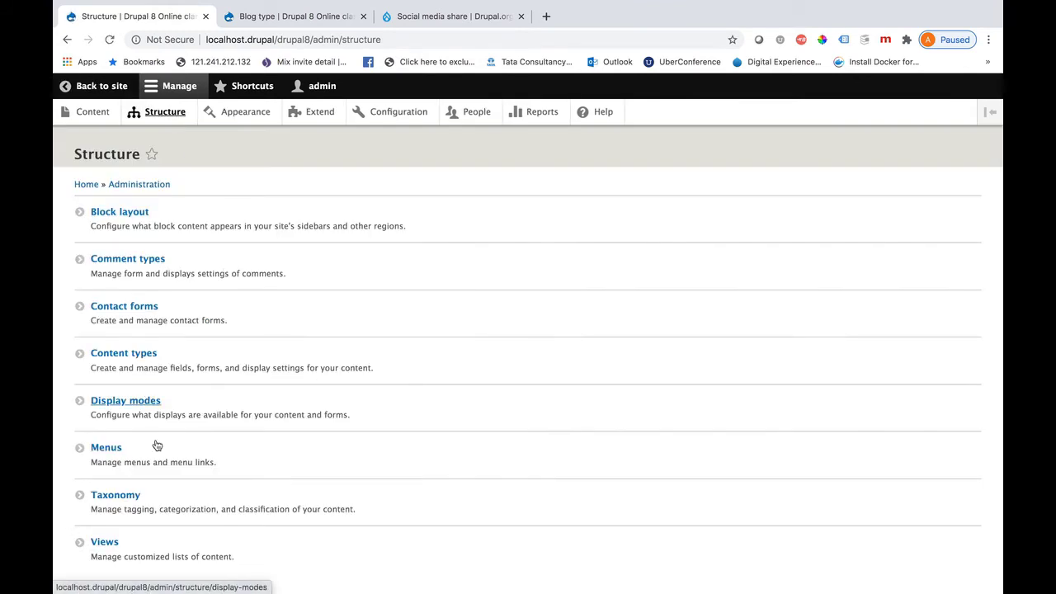
pyautogui.click(110, 548)
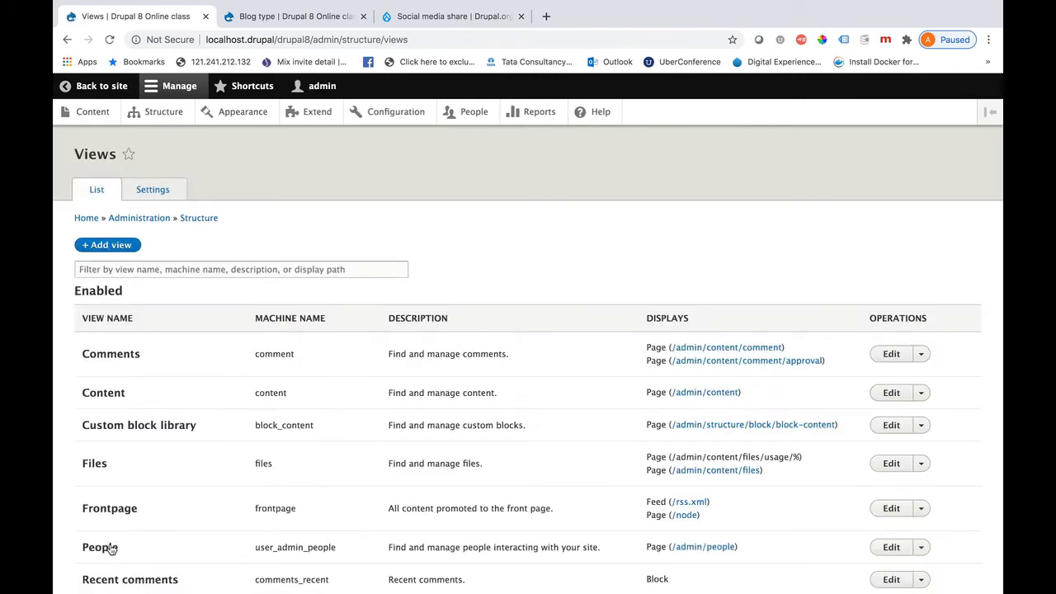
pyautogui.click(96, 245)
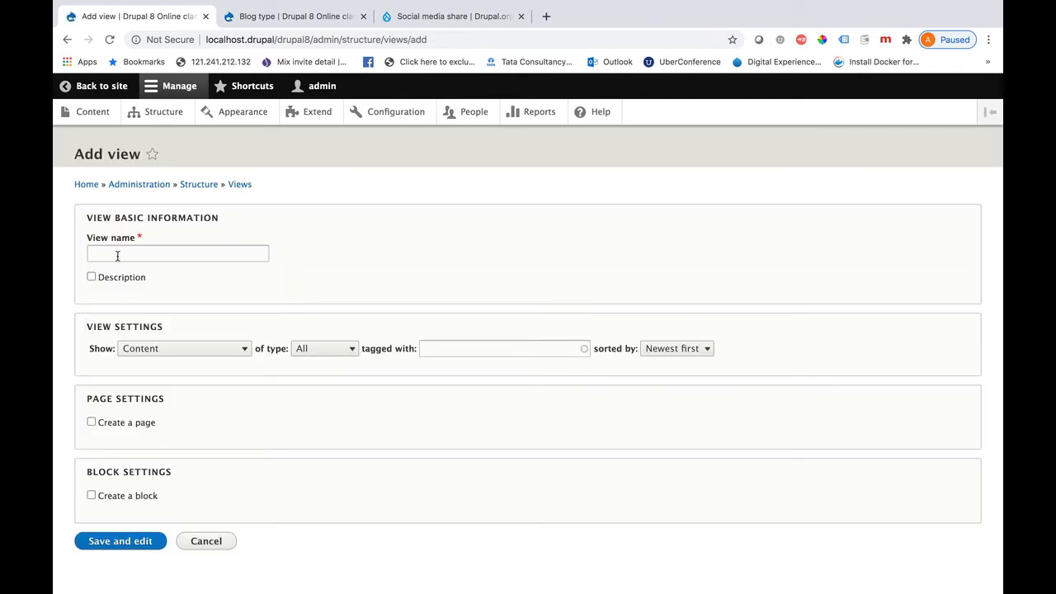
# Name the new view 'Blog', limit it to Blog content, and add page and block displays.
pyautogui.click(118, 256)
pyautogui.write('Blog')
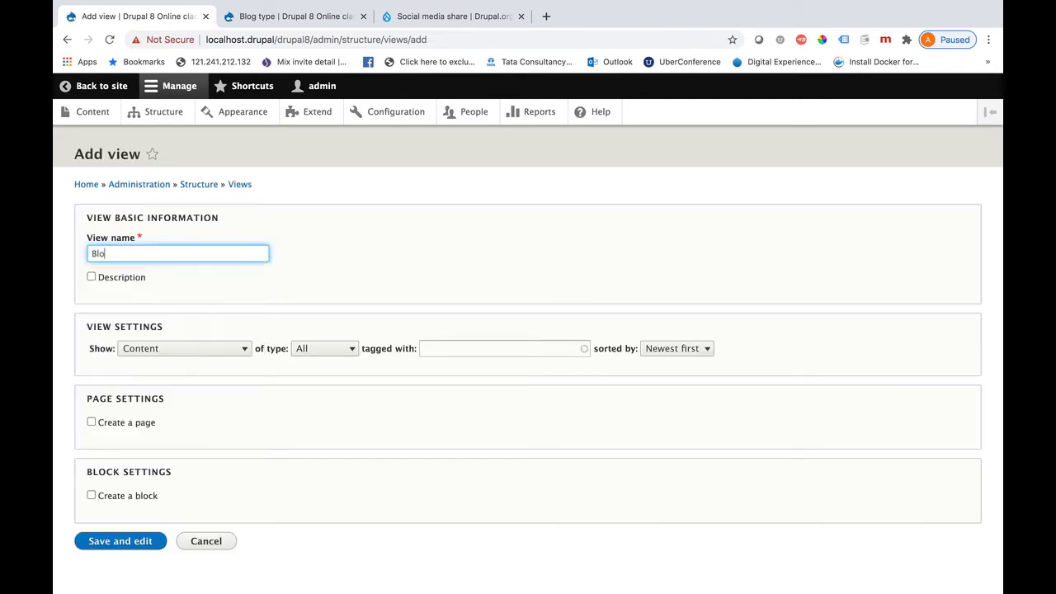
pyautogui.click(338, 355)
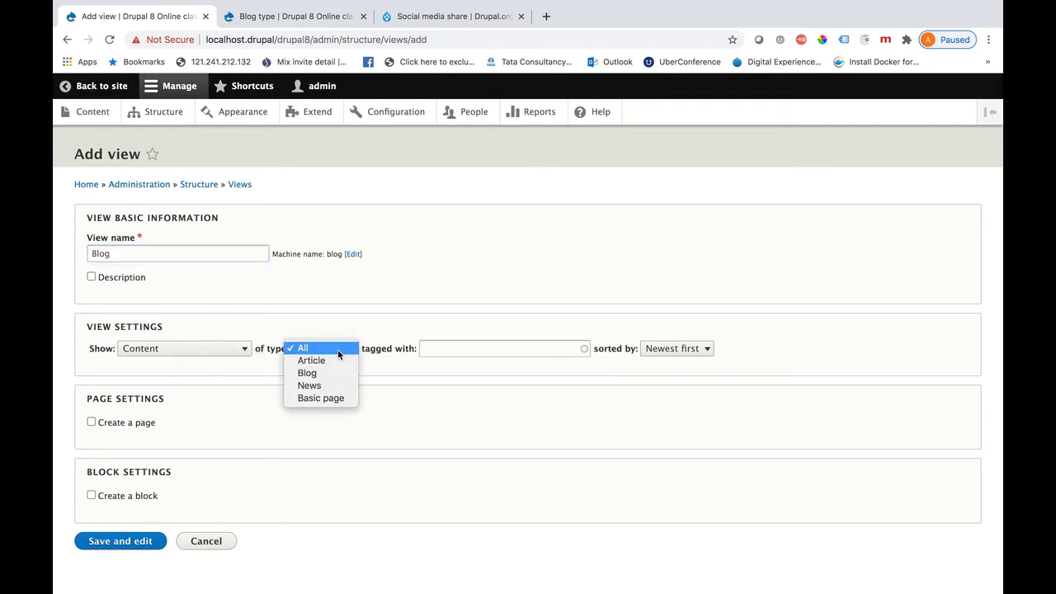
pyautogui.click(314, 375)
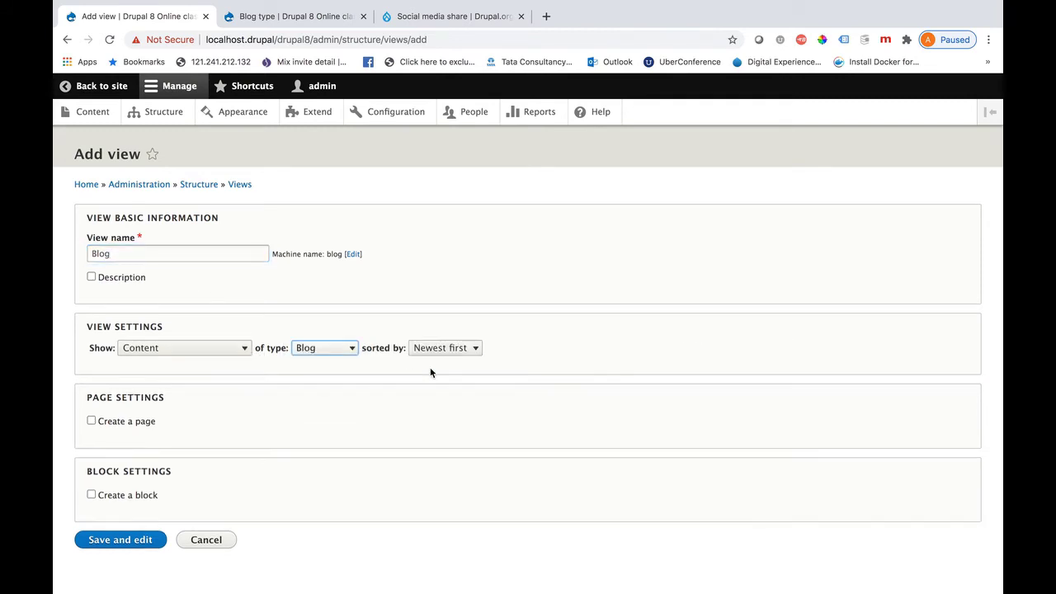
pyautogui.scroll(-2, 254, 387)
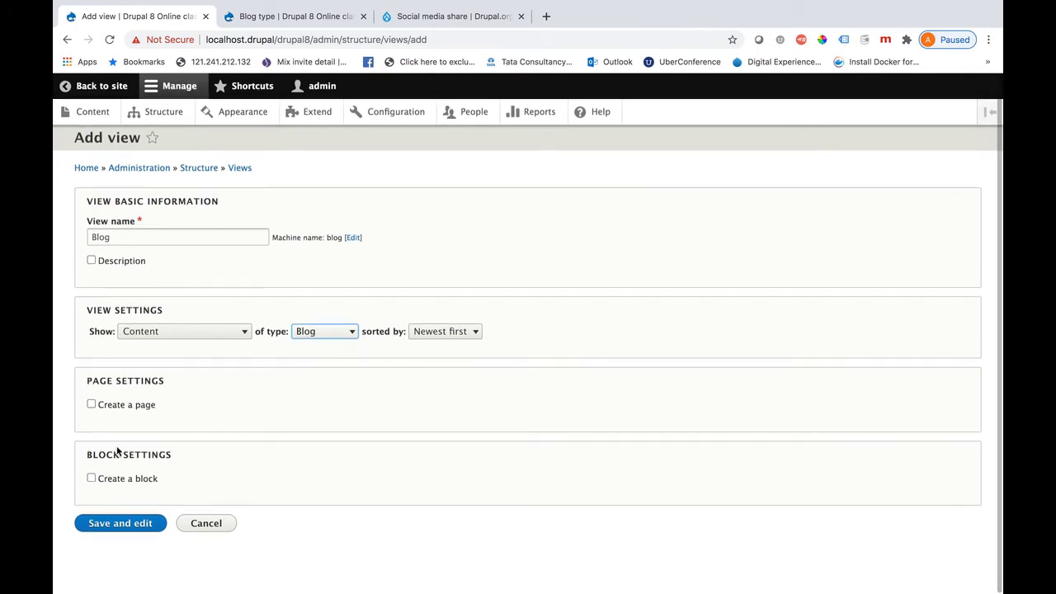
pyautogui.click(91, 478)
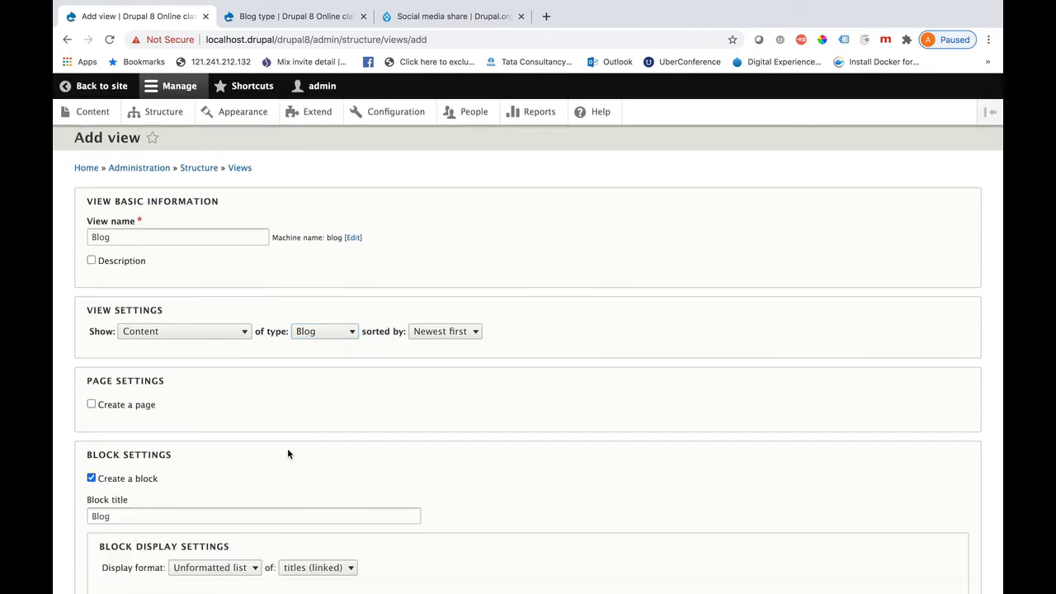
pyautogui.scroll(-5, 287, 448)
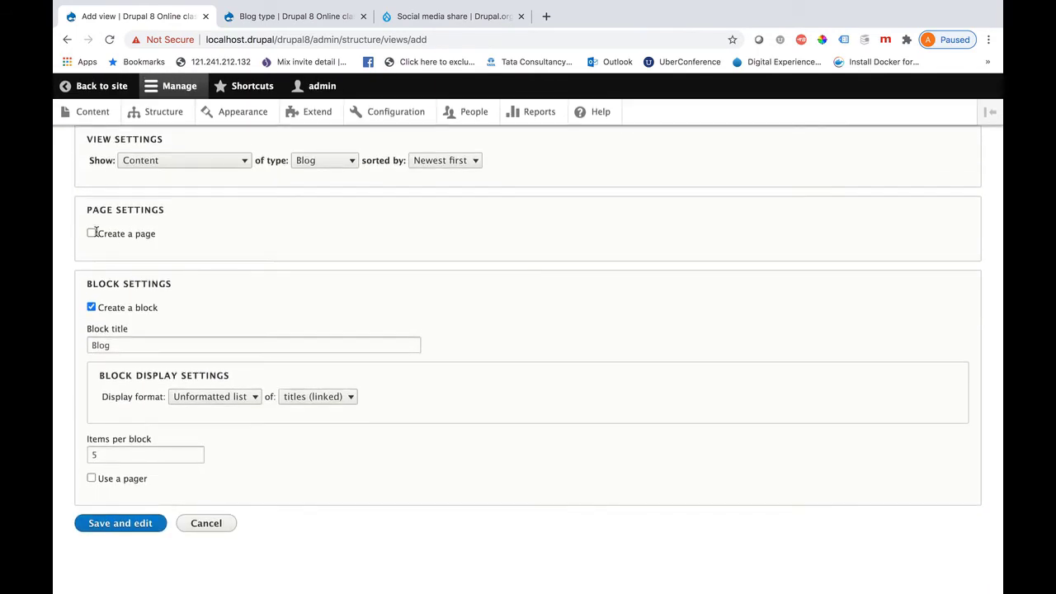
pyautogui.click(91, 233)
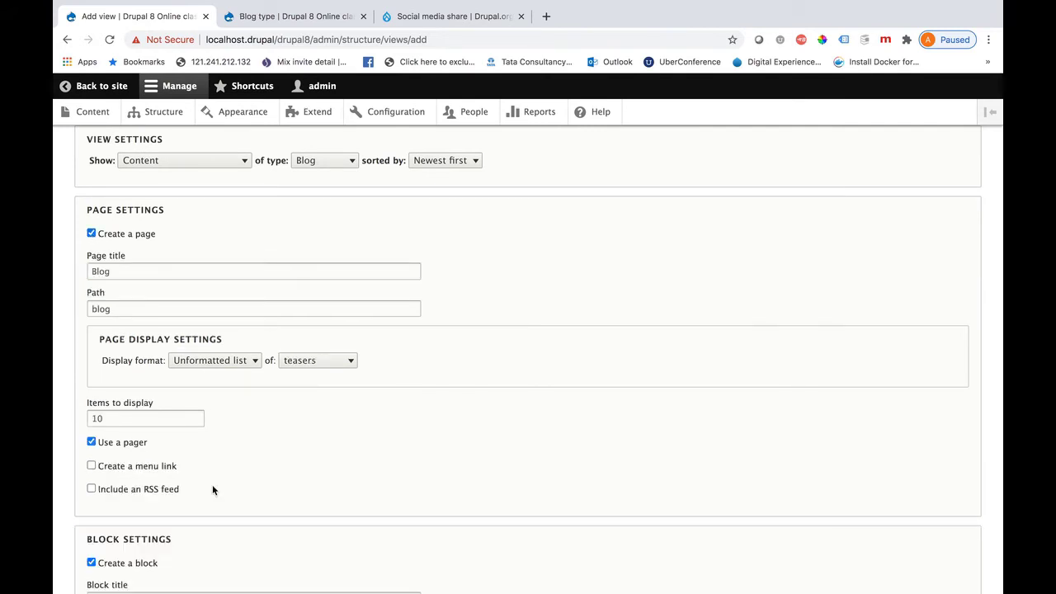
pyautogui.scroll(-5, 212, 486)
# Set the block to 10 items with a pager and save the view.
pyautogui.click(108, 454)
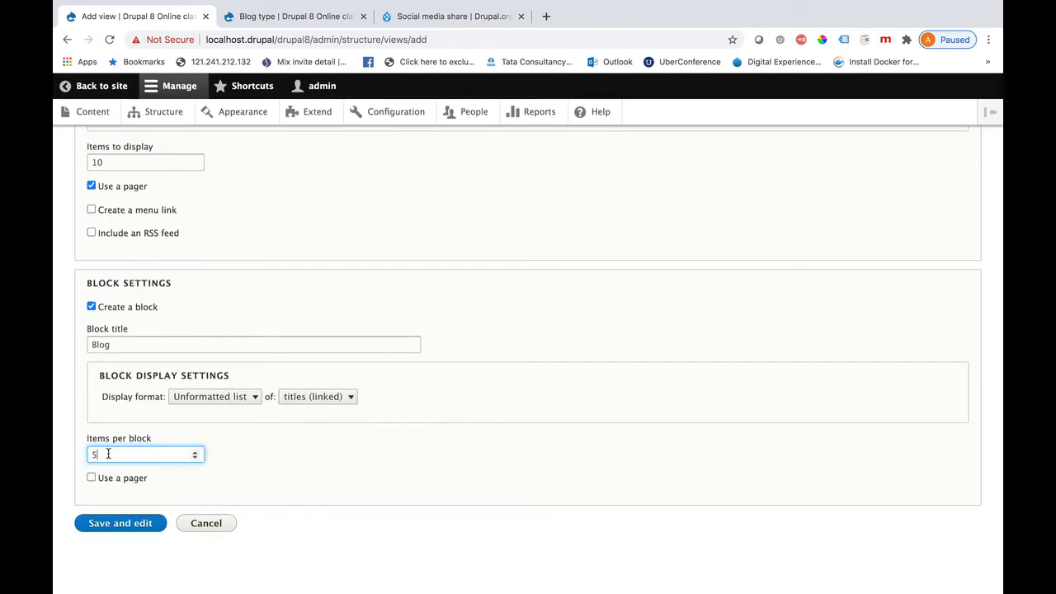
pyautogui.press('BackSpace')
pyautogui.write('10')
pyautogui.click(92, 477)
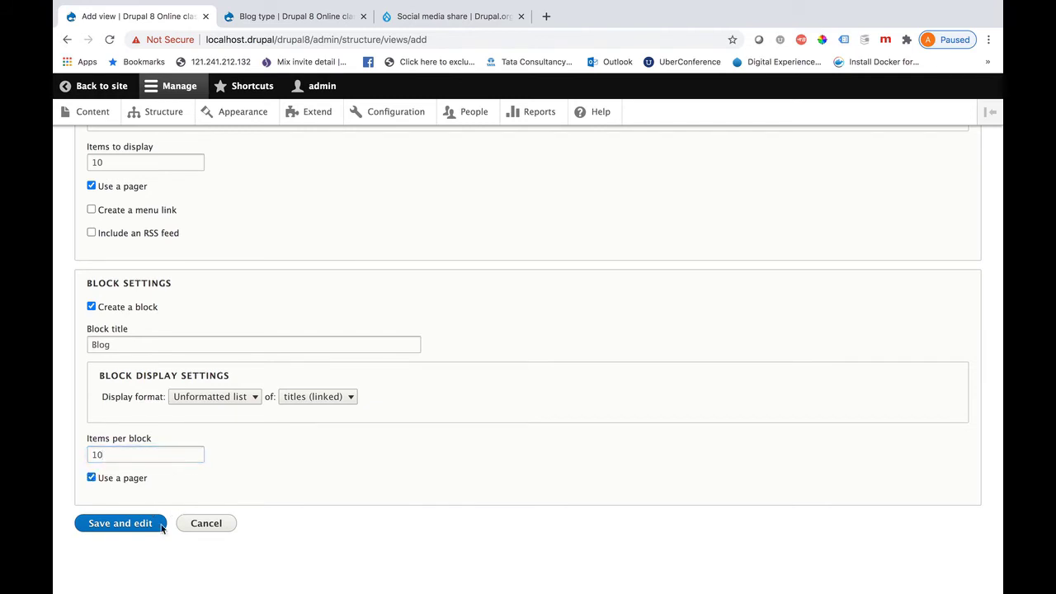
pyautogui.click(129, 532)
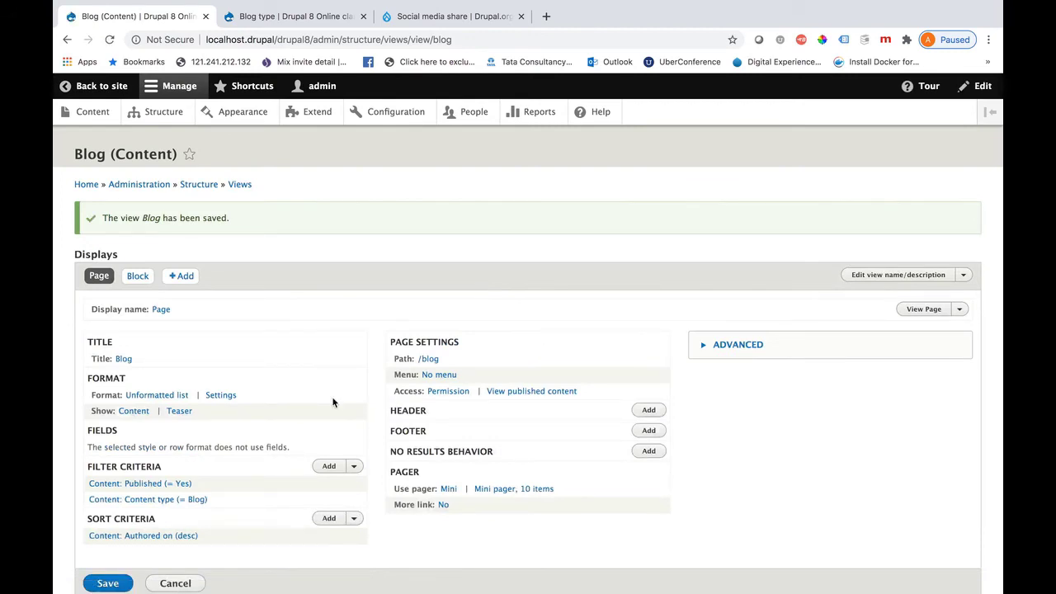
# Scroll through the Blog view's preview, showing Test2blog above Test1blog, and back to the settings.
pyautogui.scroll(-5, 332, 398)
pyautogui.scroll(-2, 333, 399)
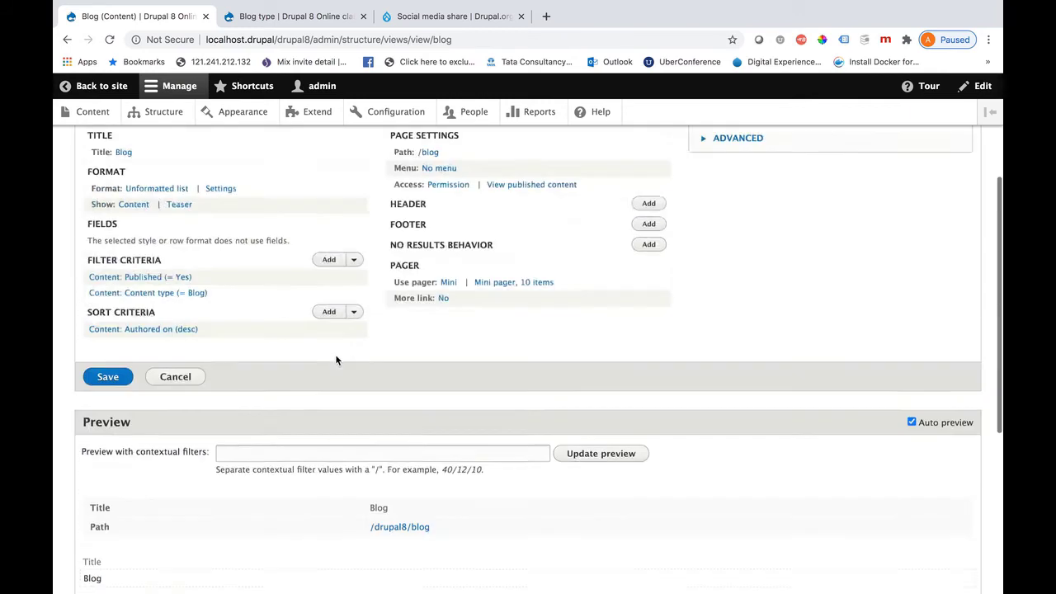
pyautogui.scroll(-2, 217, 436)
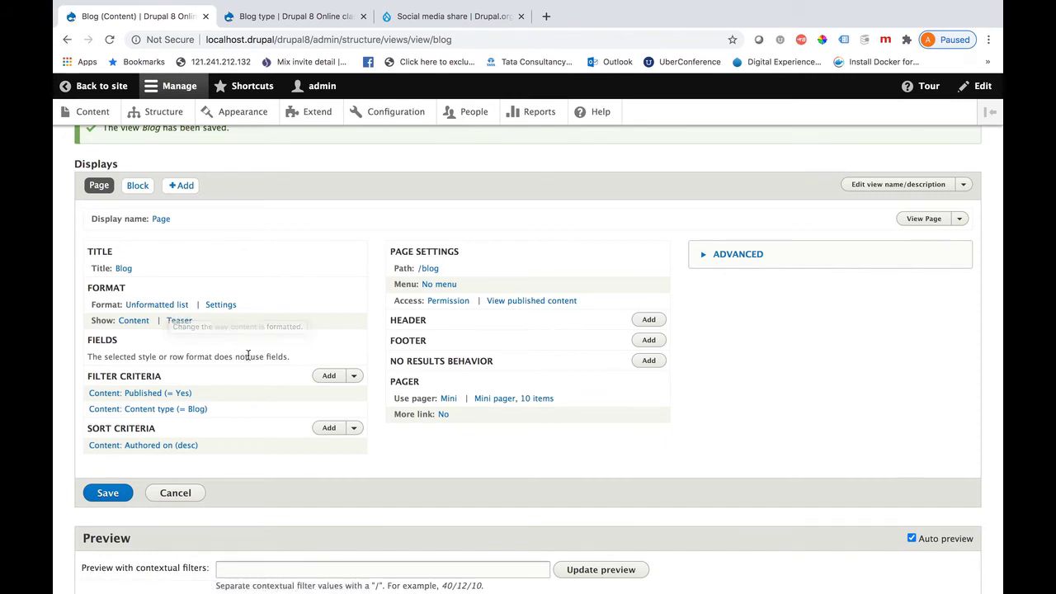
pyautogui.scroll(-5, 248, 353)
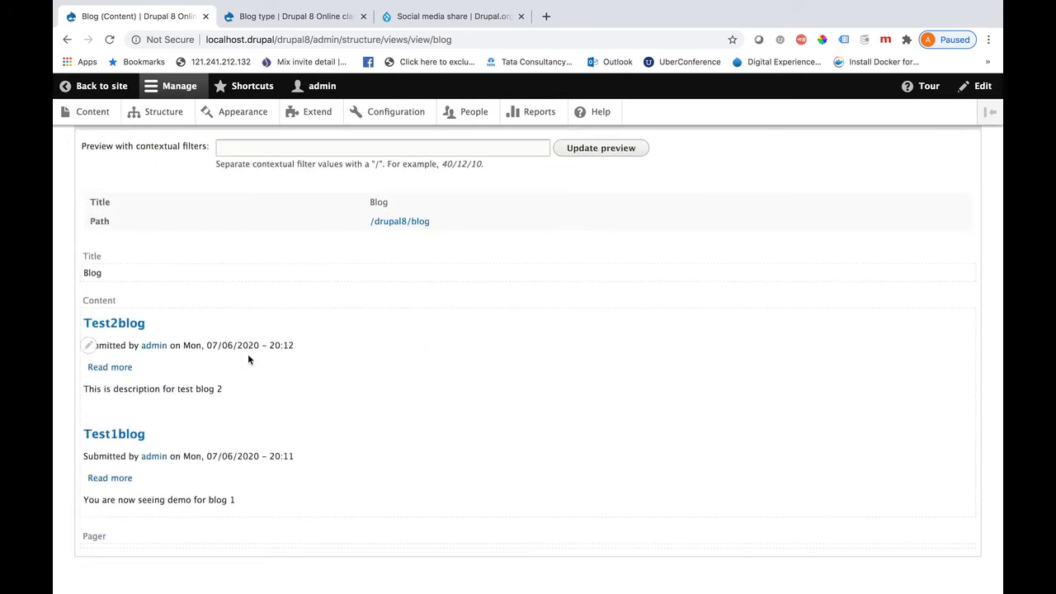
pyautogui.scroll(5, 247, 353)
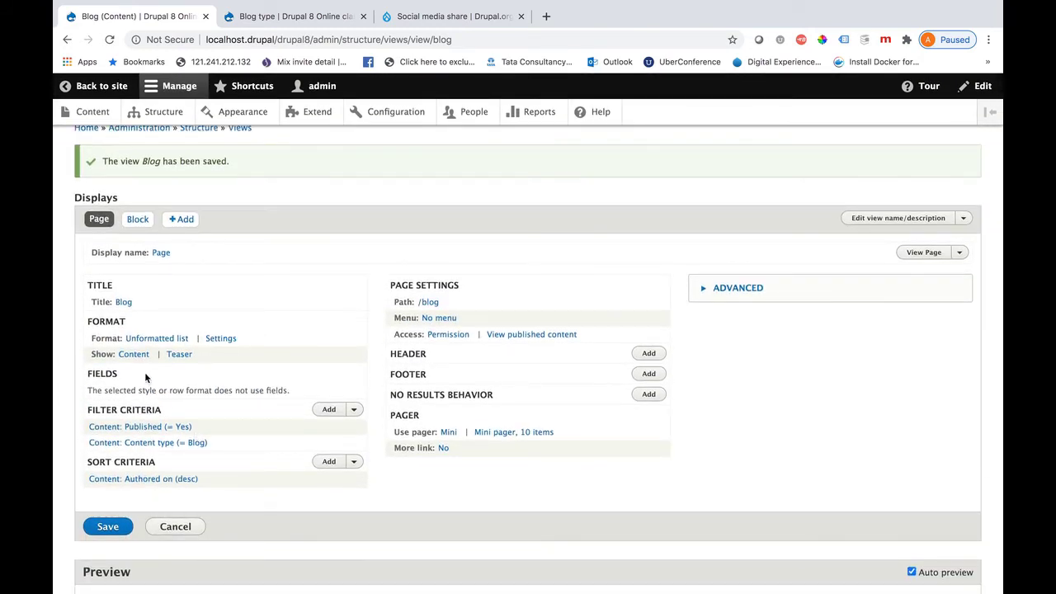
pyautogui.scroll(-1, 209, 400)
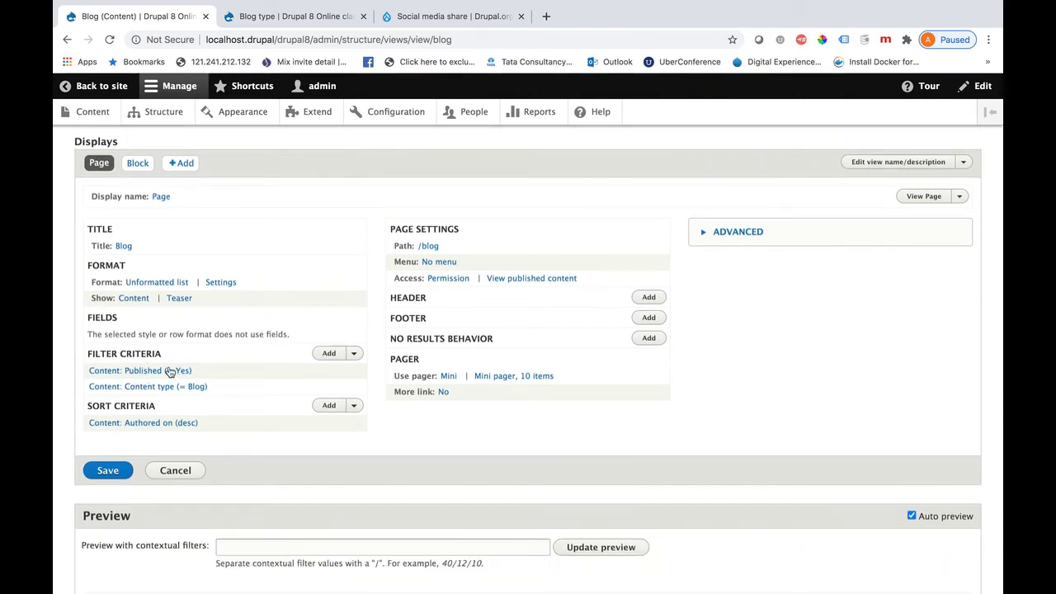
pyautogui.scroll(-5, 209, 351)
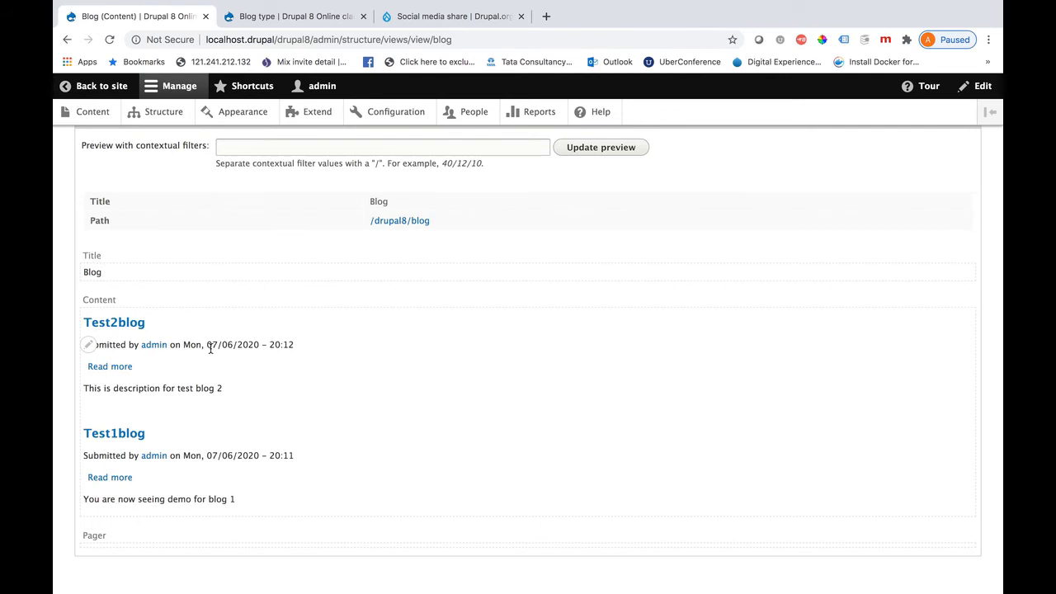
pyautogui.scroll(8, 209, 346)
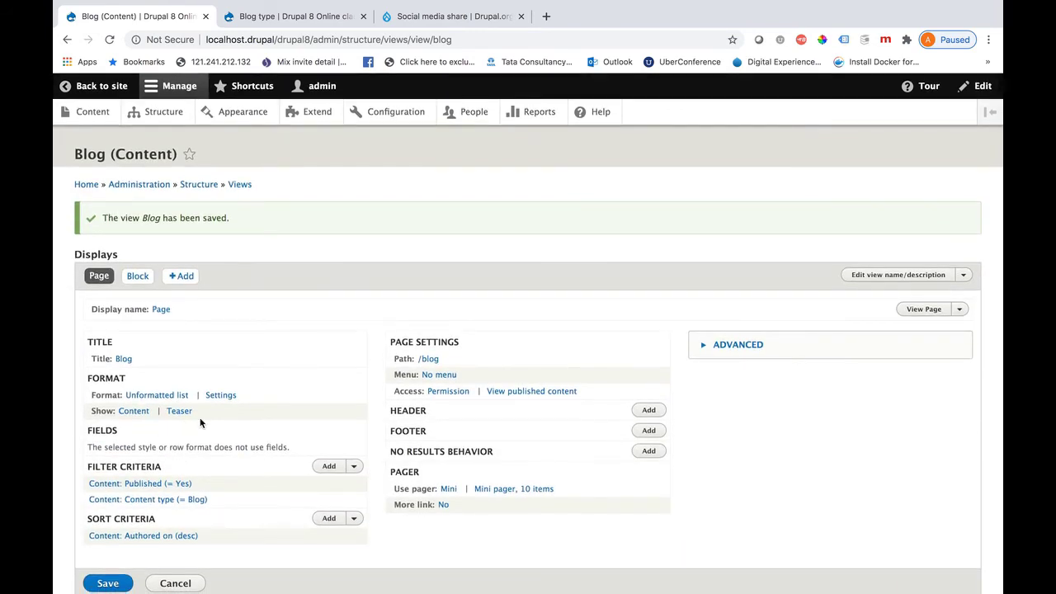
pyautogui.scroll(-6, 199, 422)
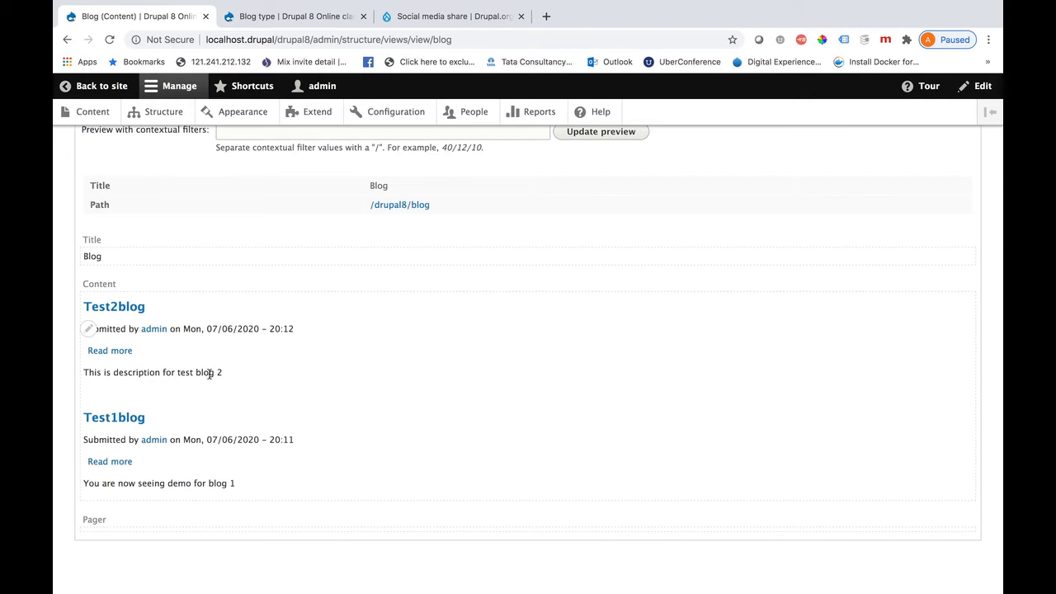
pyautogui.scroll(5, 333, 327)
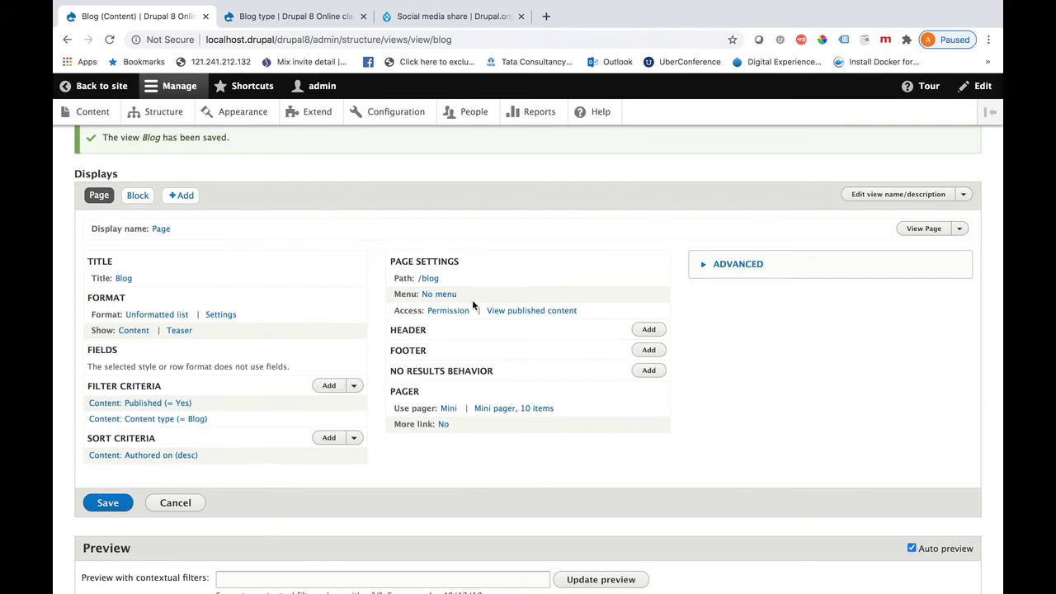
# Add a normal 'Blog' menu entry under Main navigation to the view's page and save the view.
pyautogui.click(446, 297)
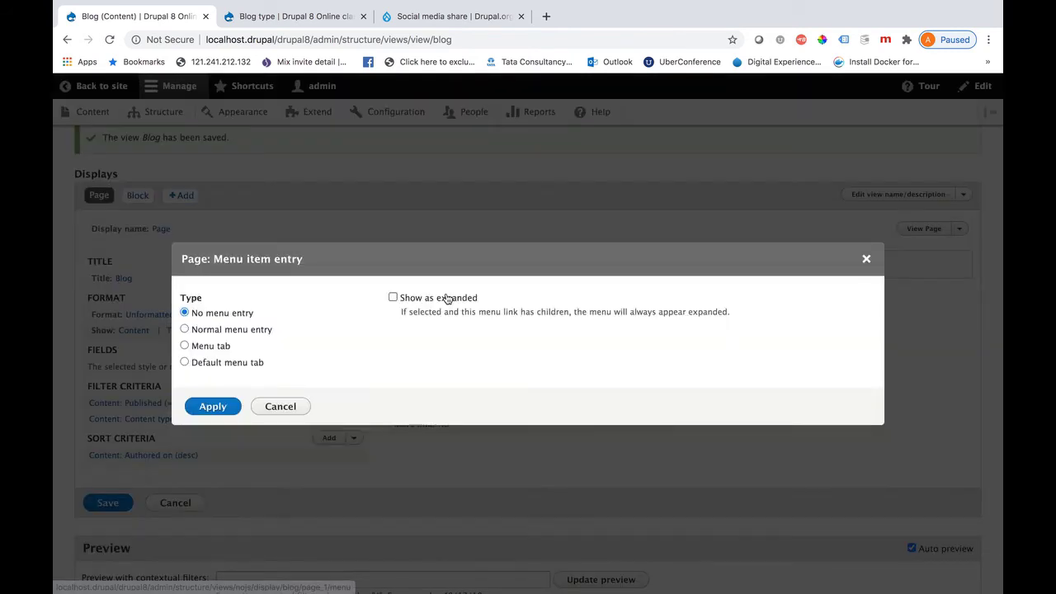
pyautogui.click(185, 329)
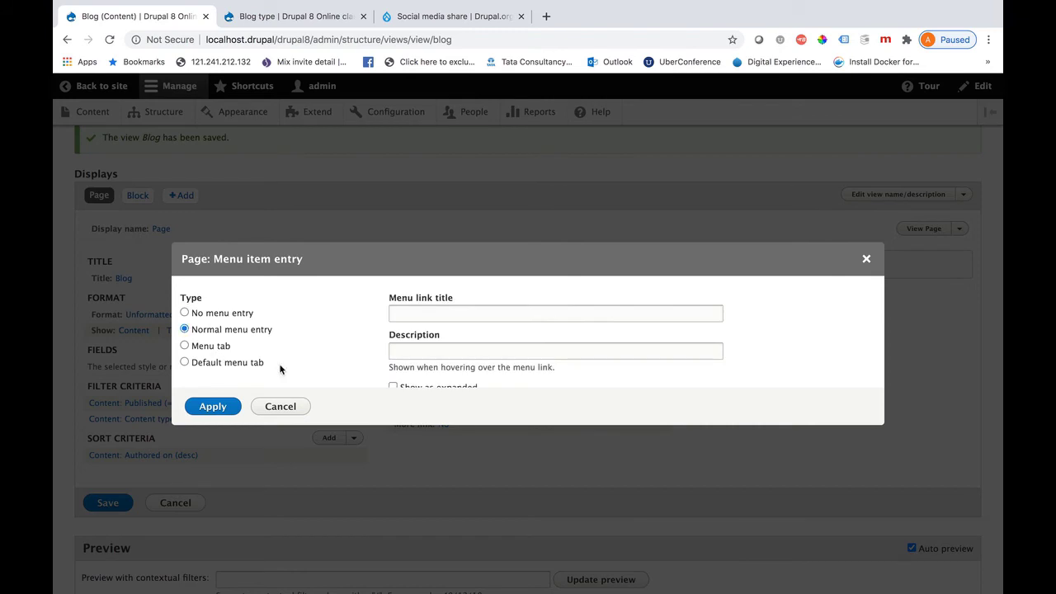
pyautogui.click(410, 313)
pyautogui.write('Blog')
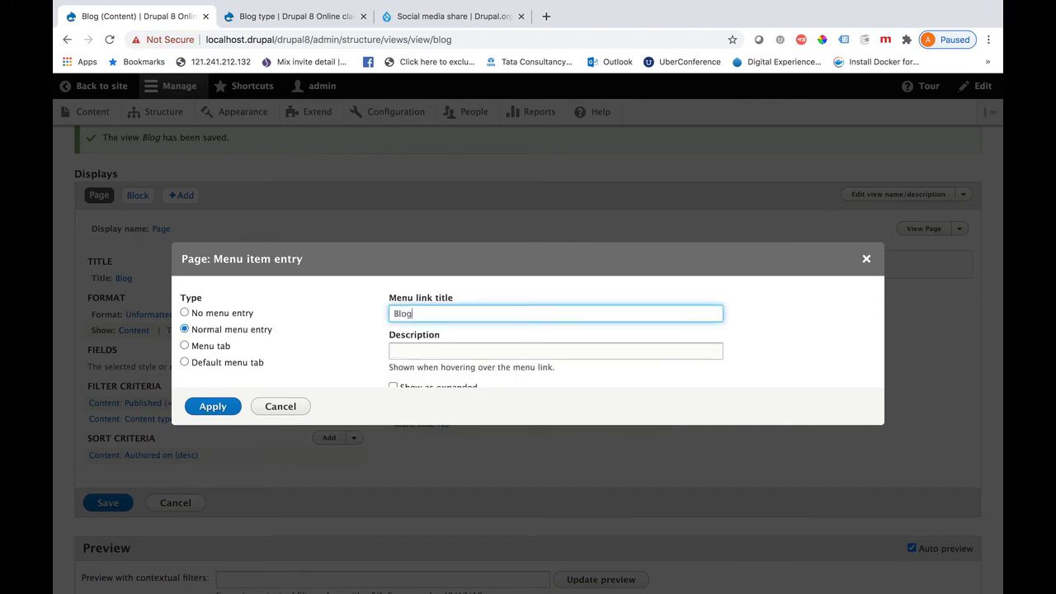
pyautogui.scroll(-3, 535, 313)
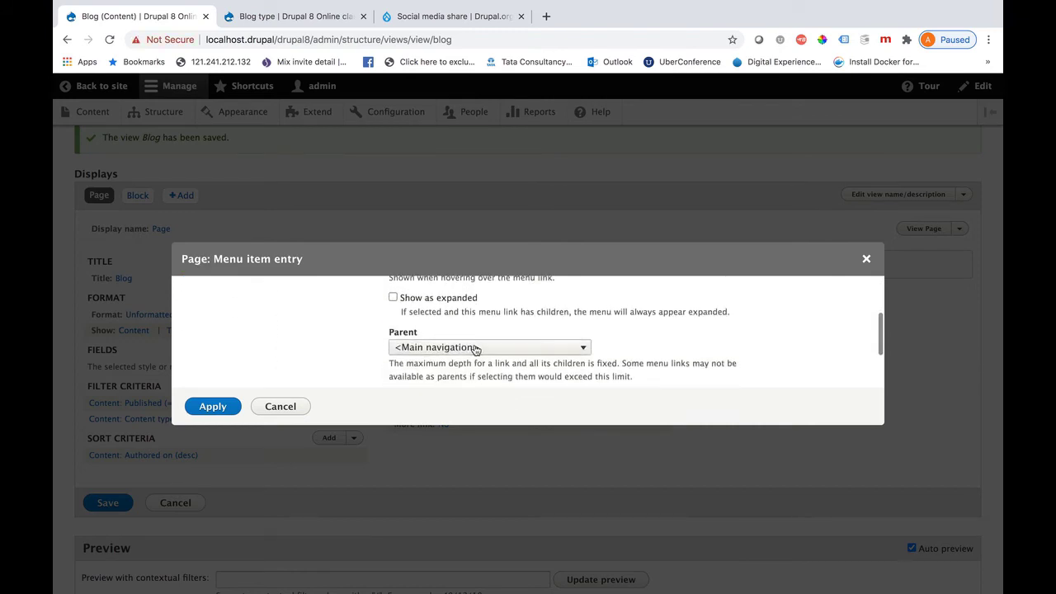
pyautogui.click(221, 405)
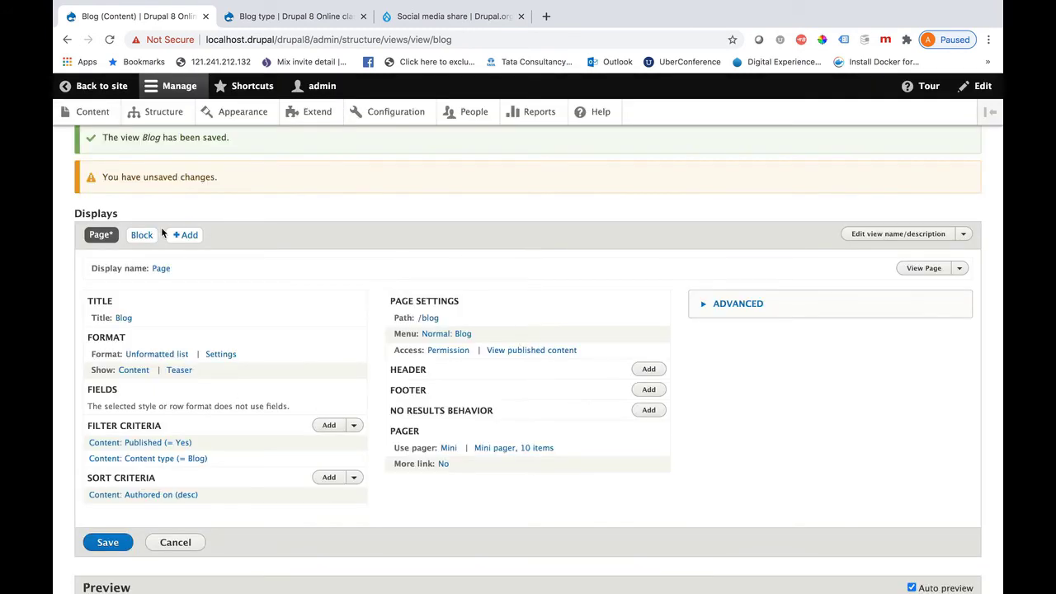
pyautogui.click(107, 542)
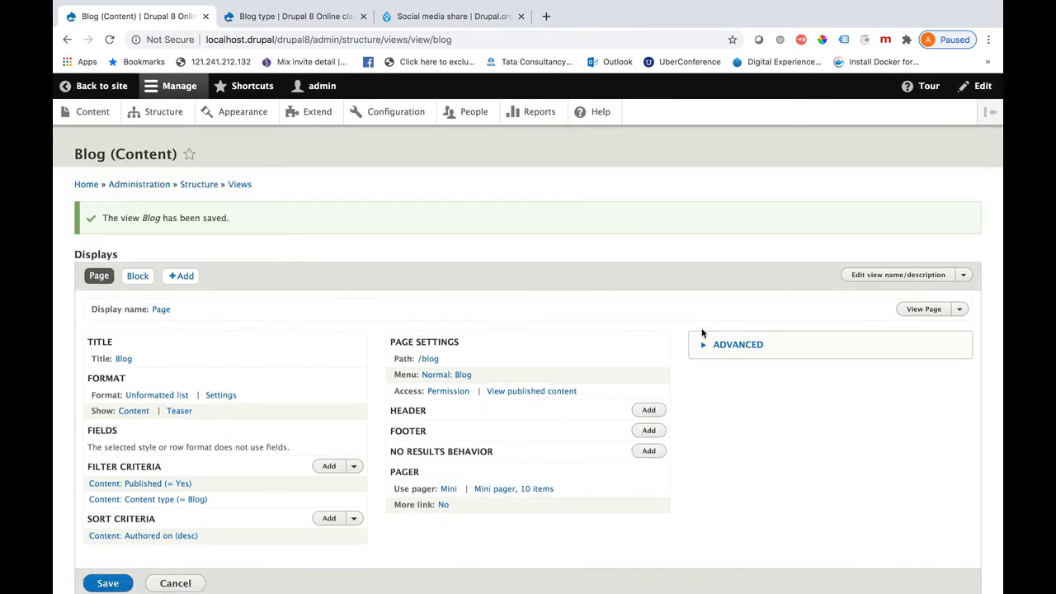
# Open the /blog page, read the full Test2blog post, and return to the listing.
pyautogui.click(904, 309)
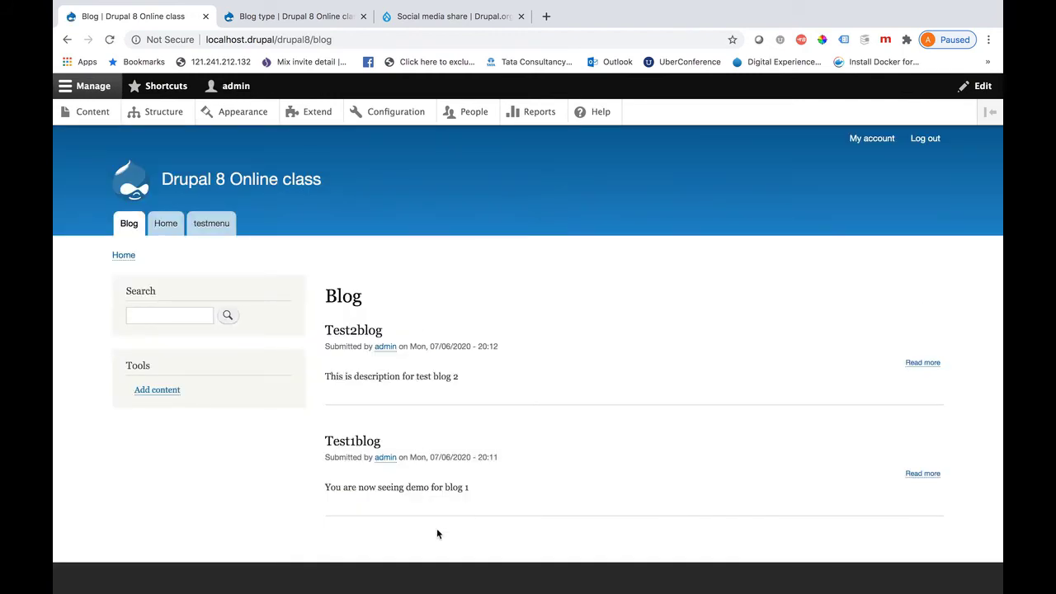
pyautogui.click(916, 365)
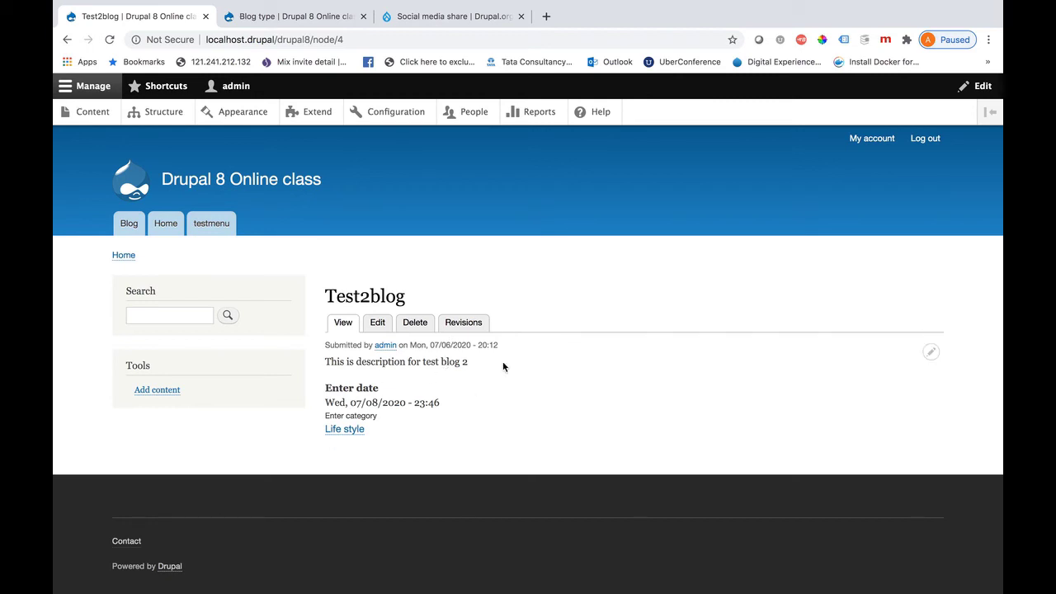
pyautogui.click(67, 39)
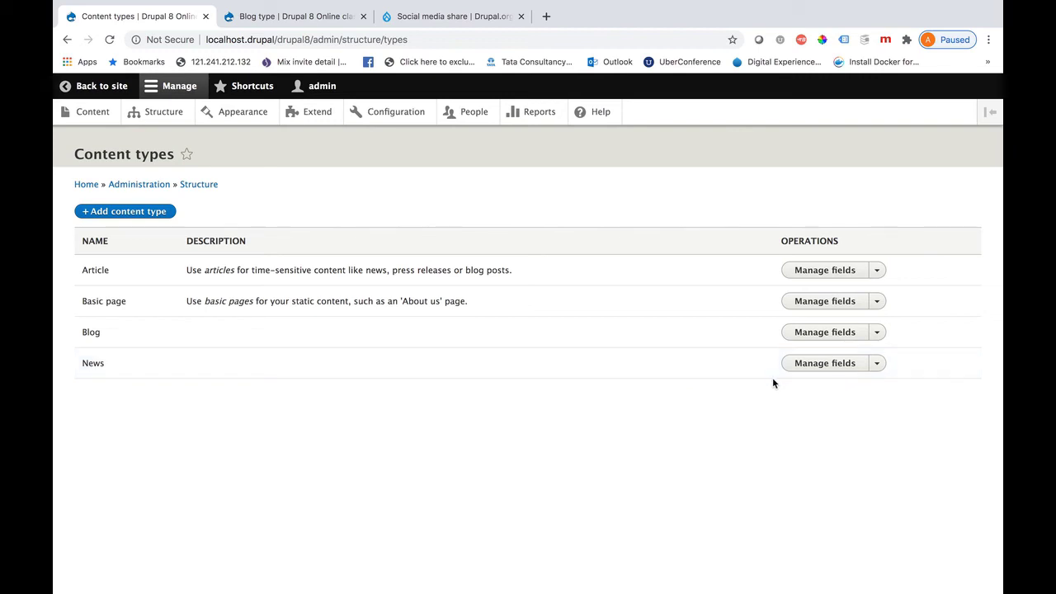
# Reuse the existing Comments: comment field on the Blog content type and save its settings.
pyautogui.click(841, 339)
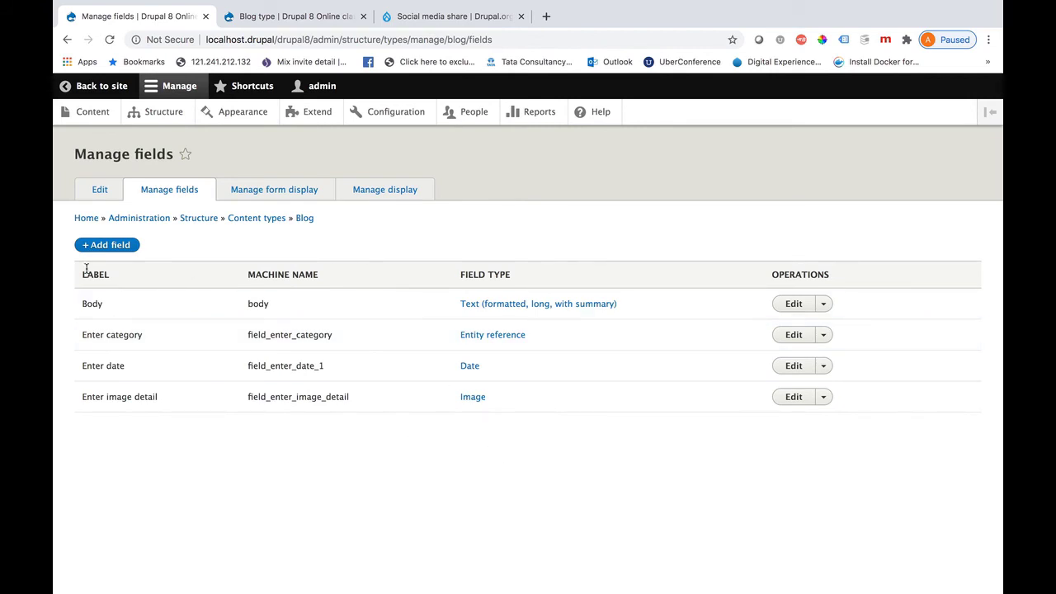
pyautogui.click(104, 247)
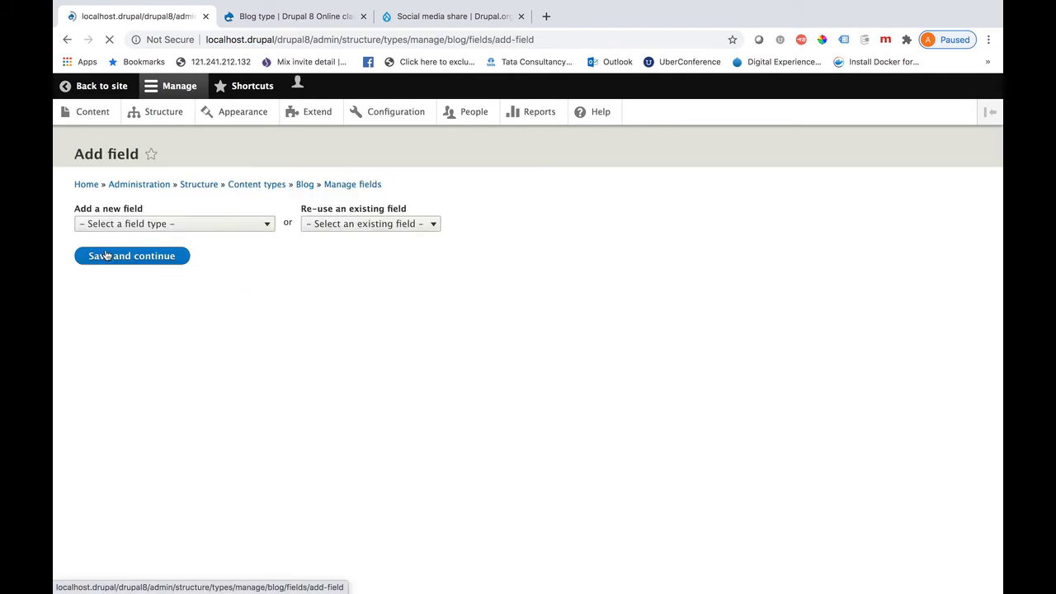
pyautogui.click(384, 226)
pyautogui.click(382, 237)
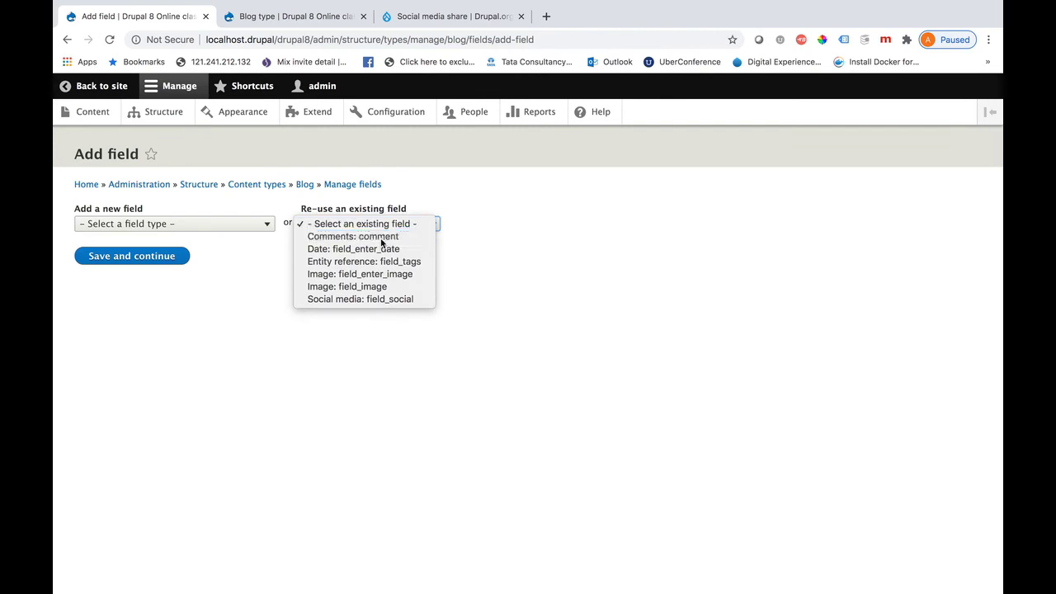
pyautogui.click(131, 290)
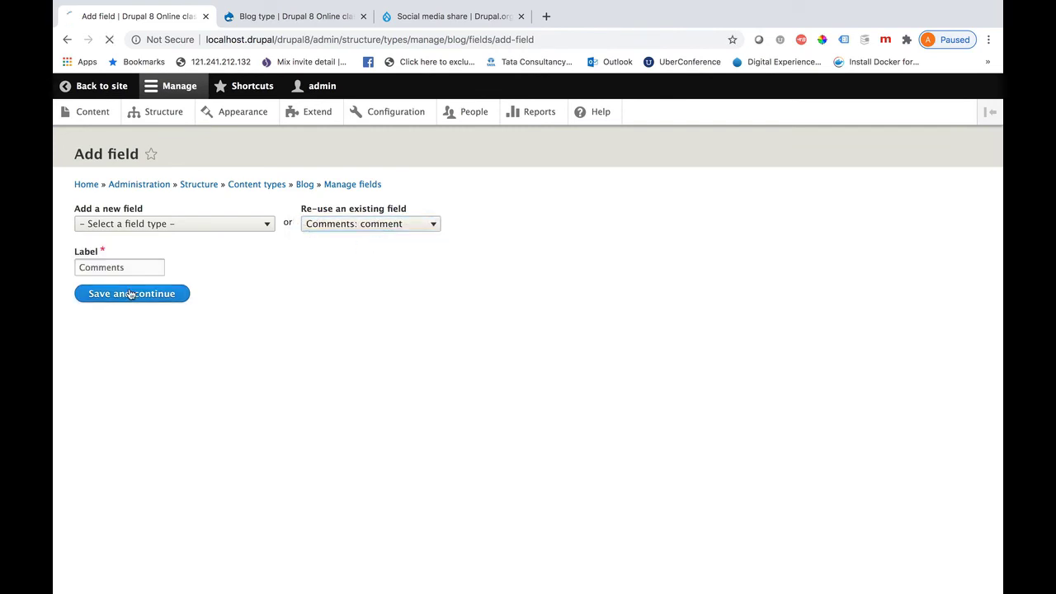
pyautogui.scroll(-5, 179, 429)
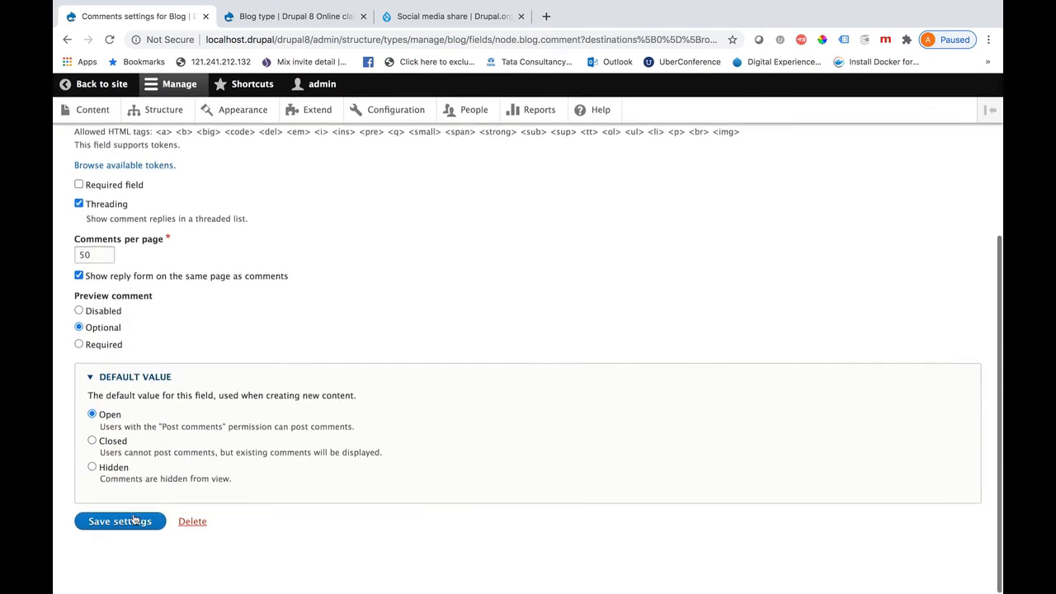
pyautogui.click(118, 521)
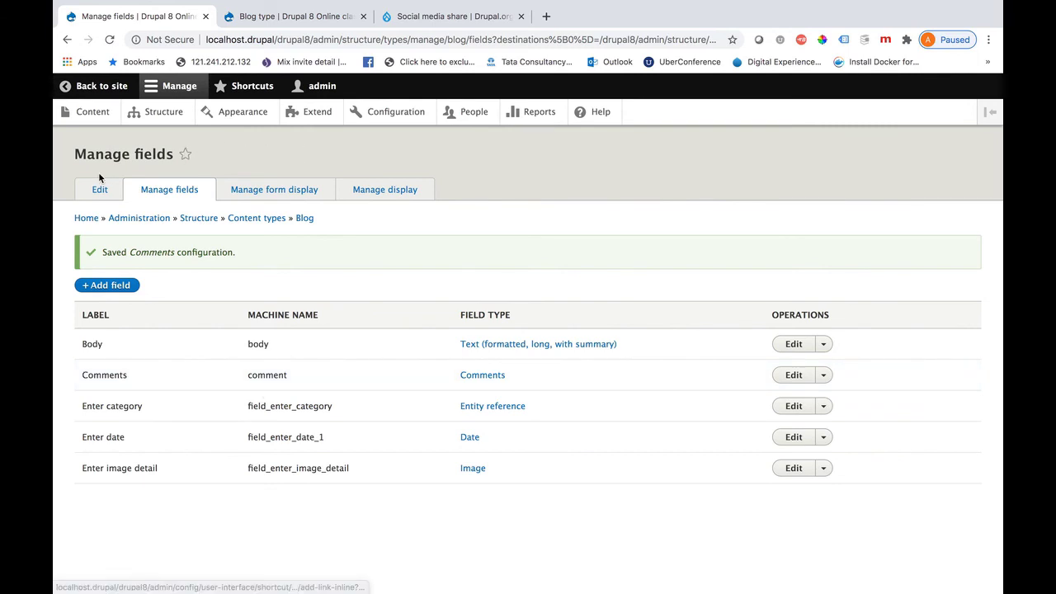
pyautogui.click(103, 117)
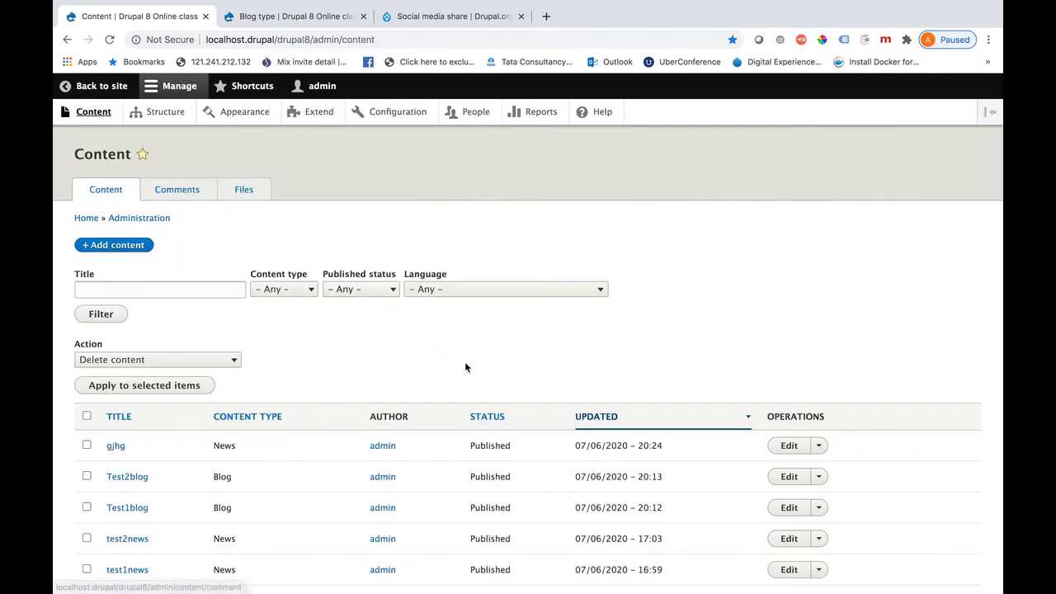
# Edit the Test2blog post, confirm its comment settings are Open, and save it.
pyautogui.scroll(-2, 629, 395)
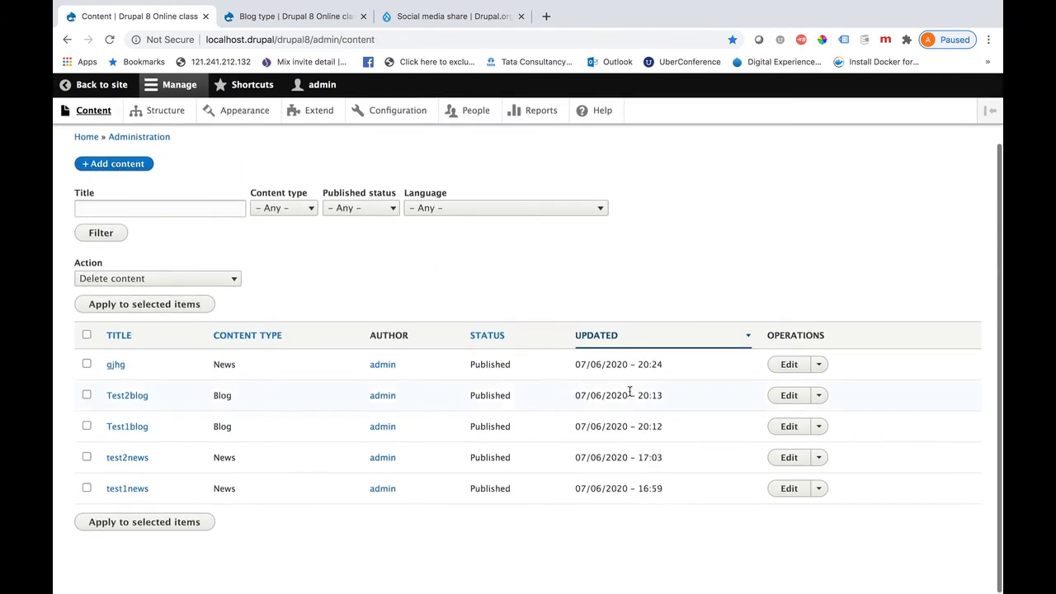
pyautogui.click(790, 398)
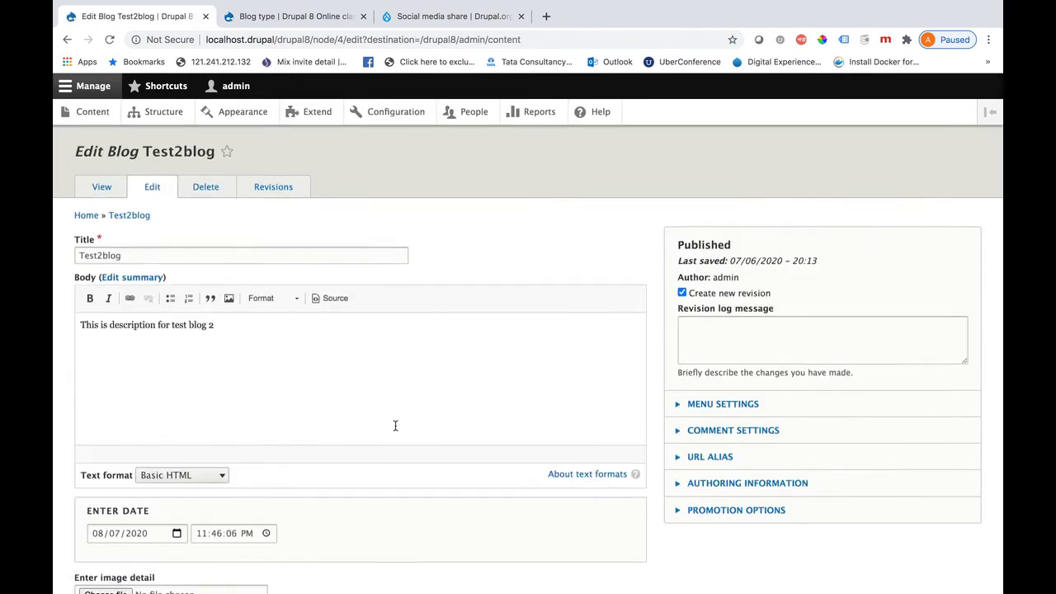
pyautogui.scroll(-3, 792, 255)
pyautogui.click(736, 247)
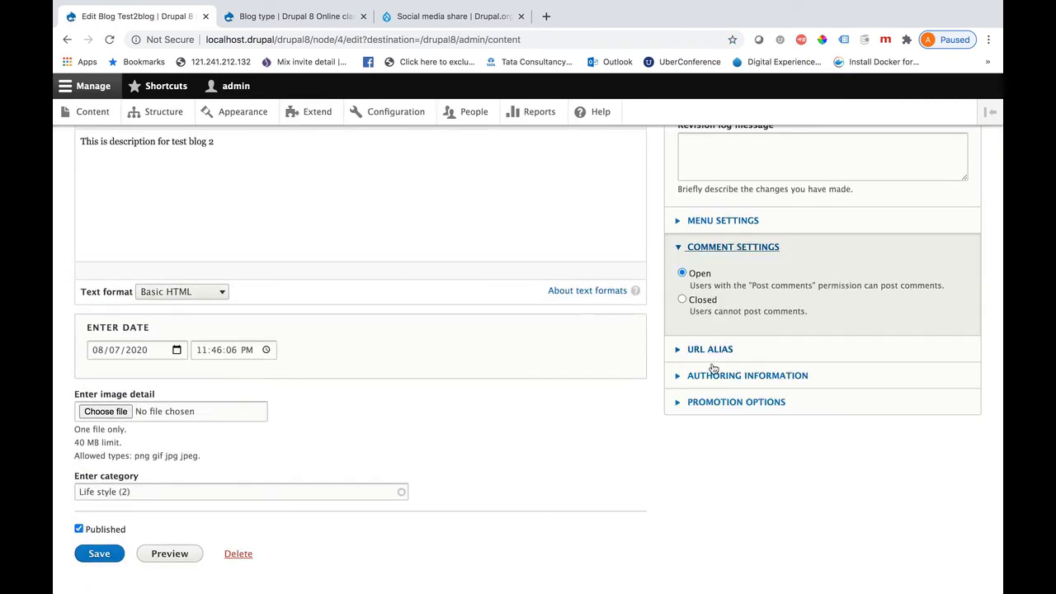
pyautogui.click(92, 557)
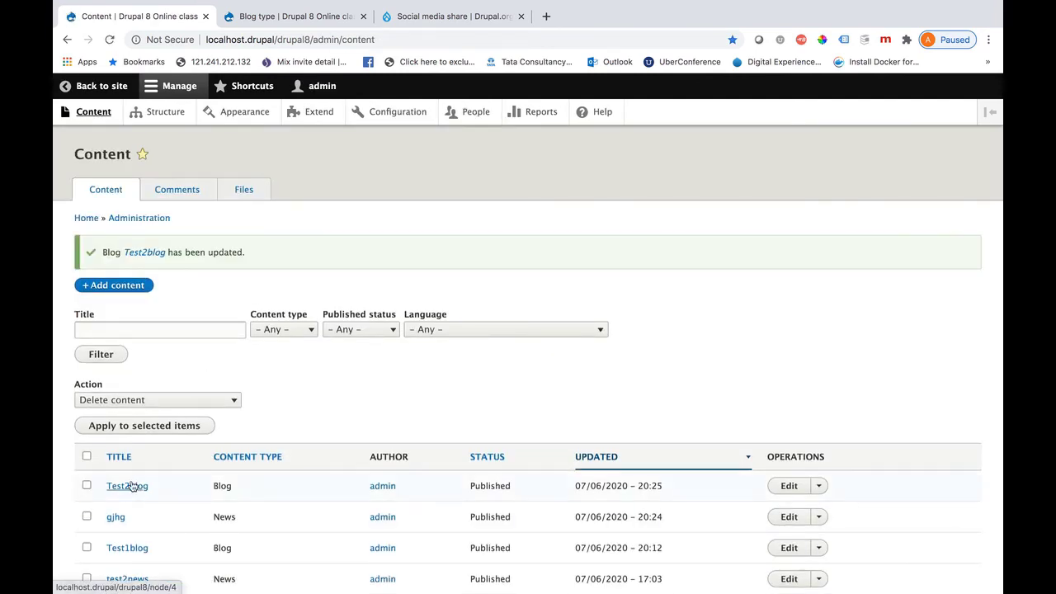
# On the Test2blog post, submit a comment with subject 'Its nice' and body 'add any comment for test'.
pyautogui.click(132, 487)
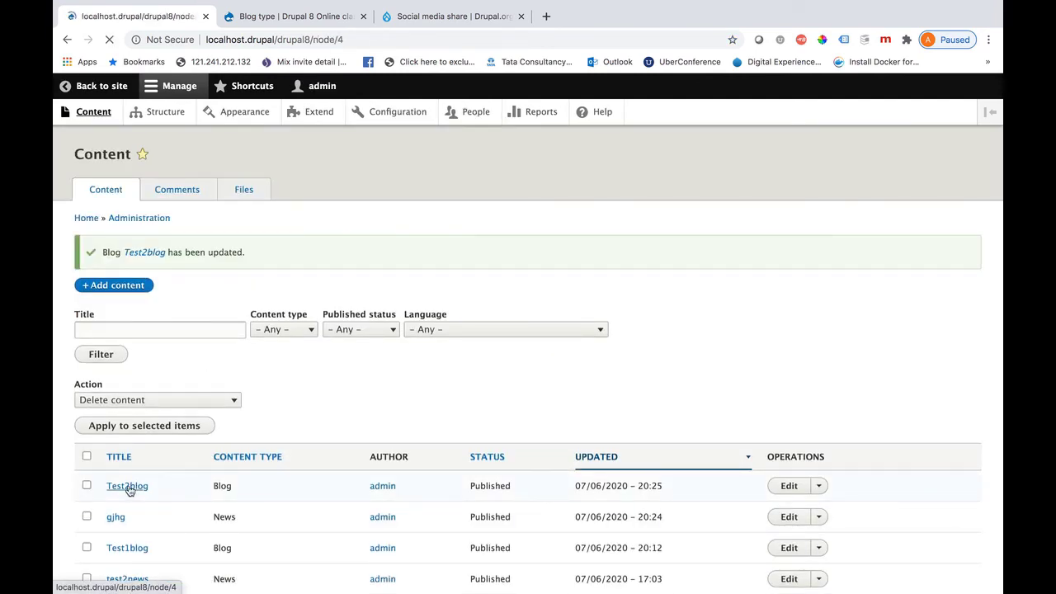
pyautogui.scroll(-5, 545, 419)
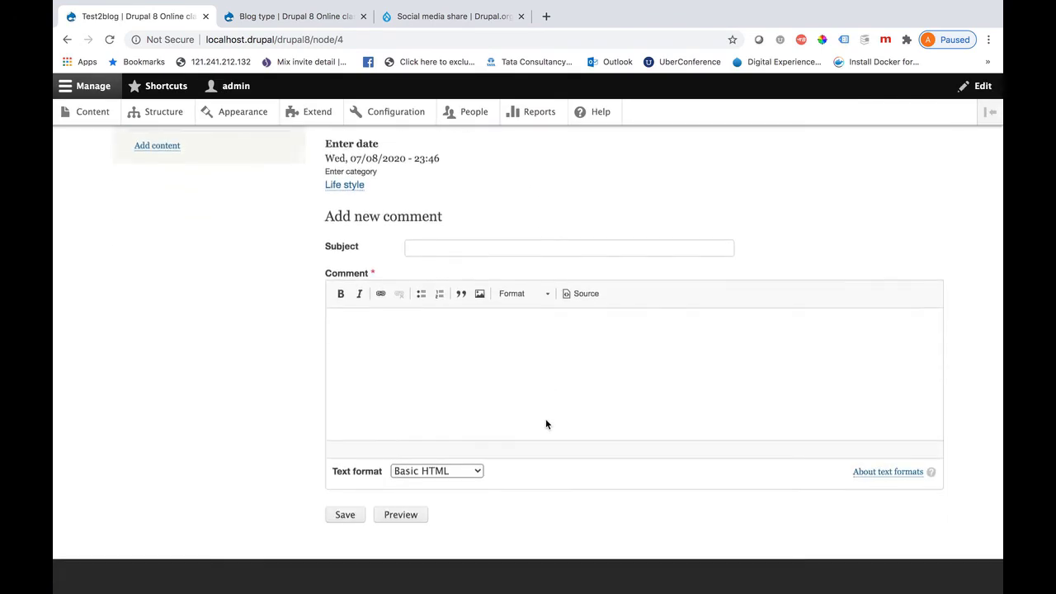
pyautogui.click(430, 232)
pyautogui.write('Its')
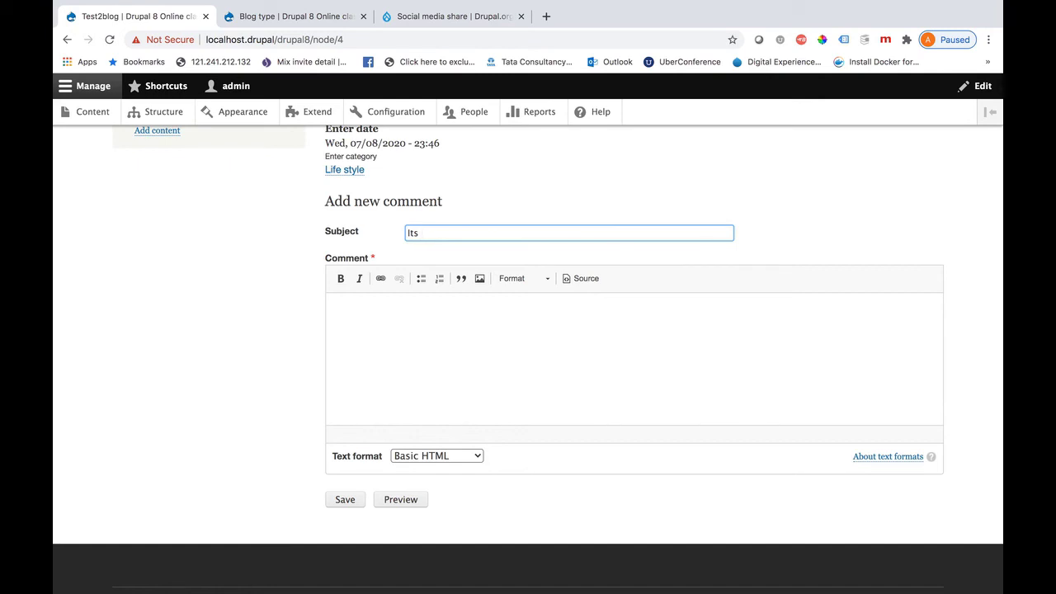
pyautogui.click(388, 335)
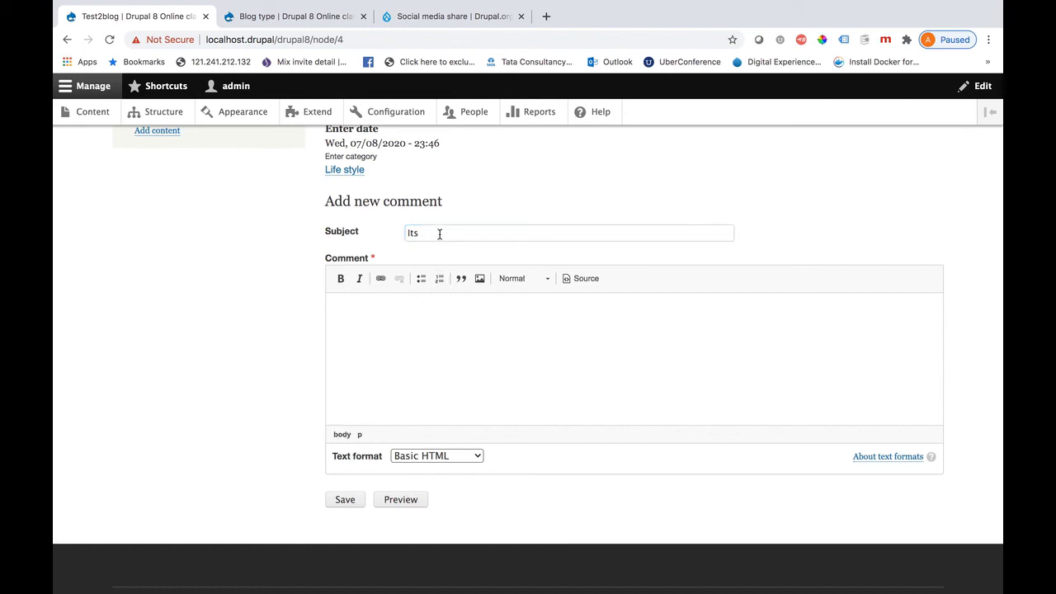
pyautogui.click(440, 232)
pyautogui.write('nice')
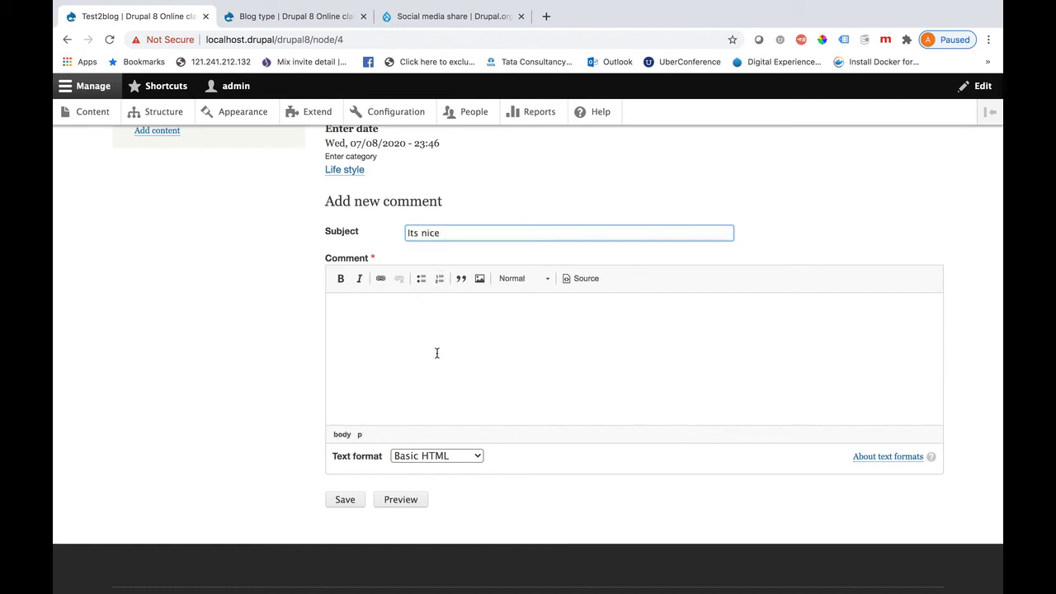
pyautogui.click(437, 353)
pyautogui.write('add any com')
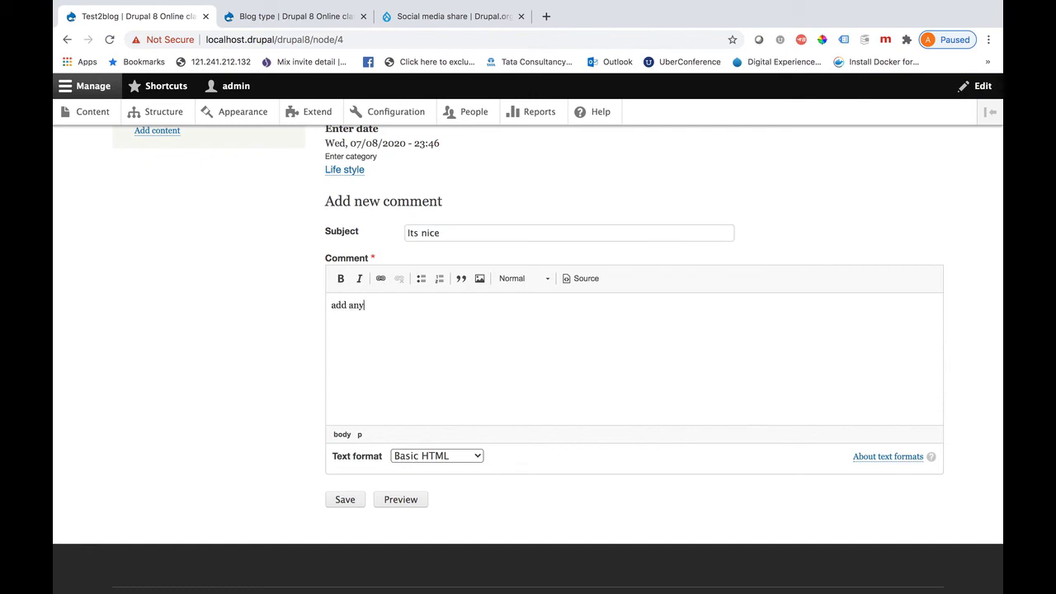
pyautogui.write('ment for test')
pyautogui.click(349, 500)
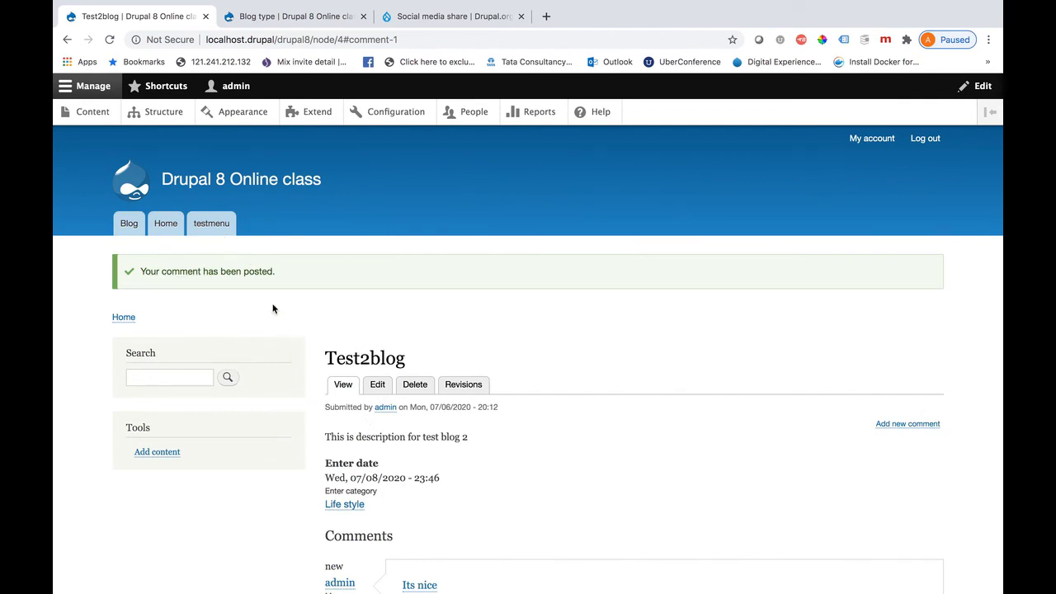
pyautogui.click(129, 223)
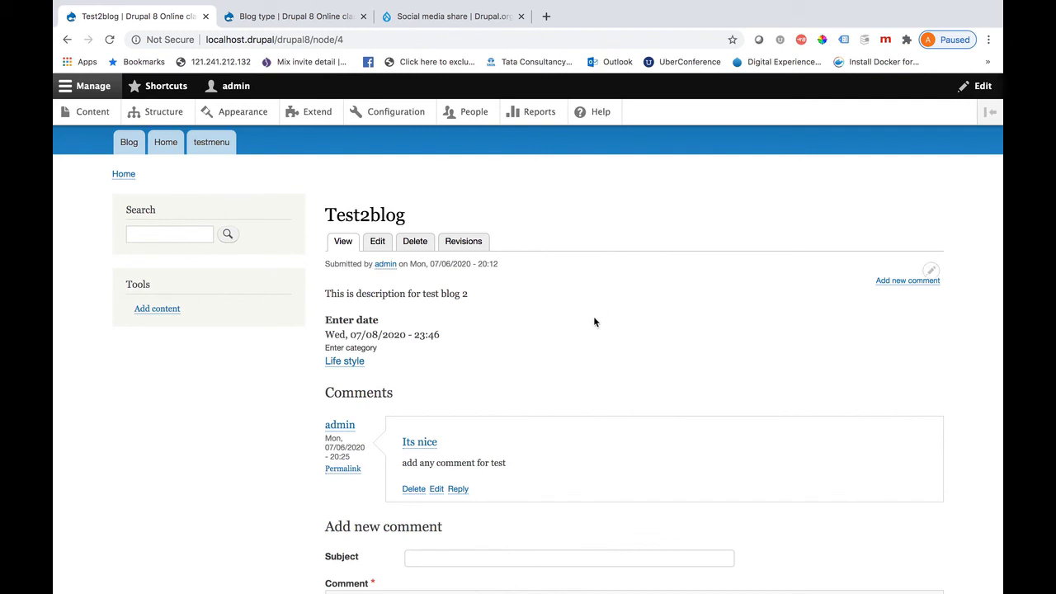
pyautogui.click(458, 22)
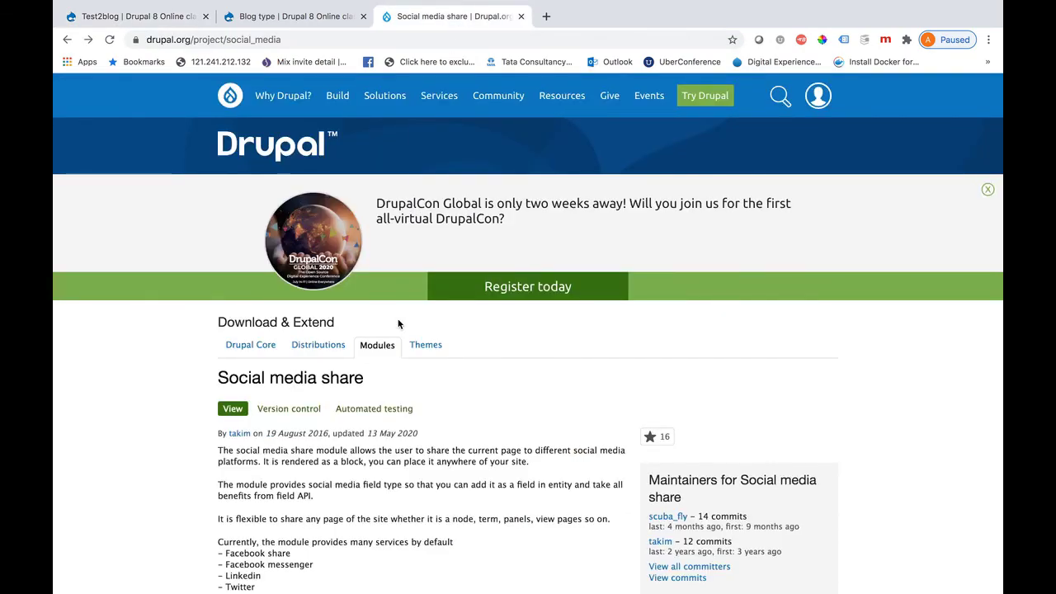
pyautogui.scroll(-12, 405, 415)
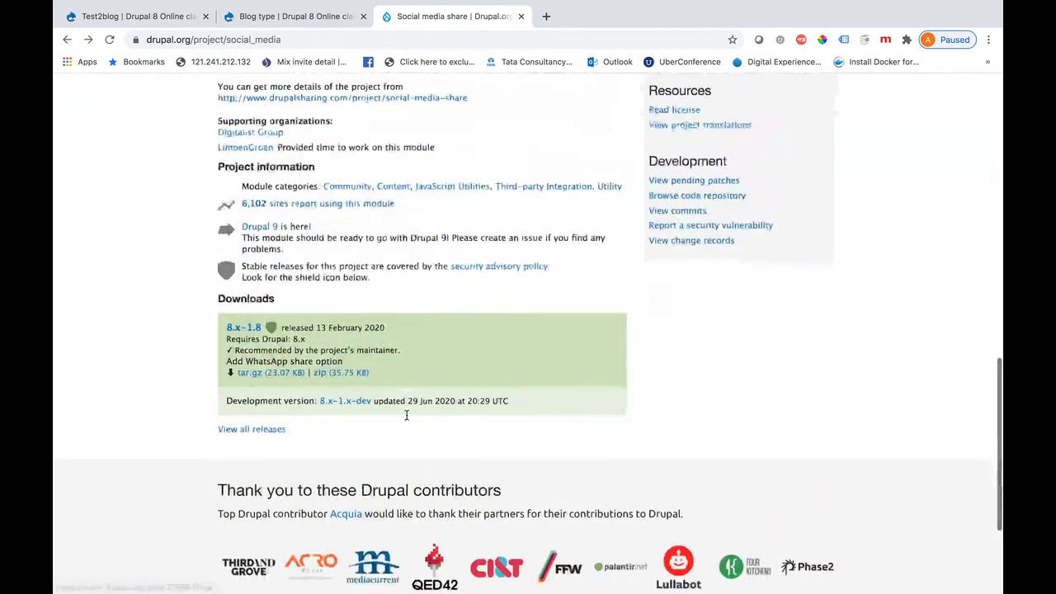
pyautogui.scroll(-2, 406, 415)
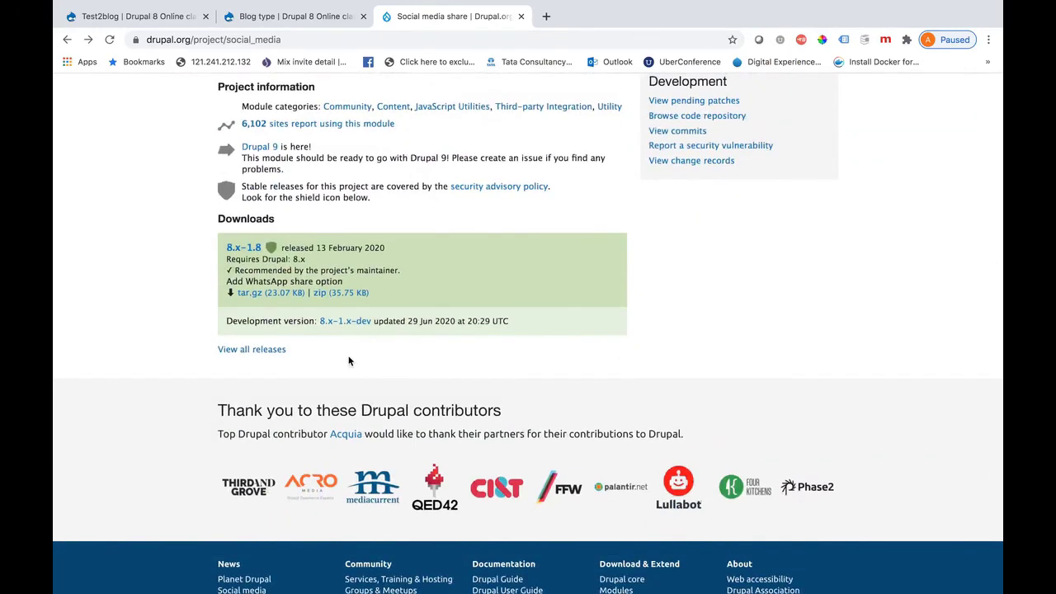
pyautogui.click(157, 16)
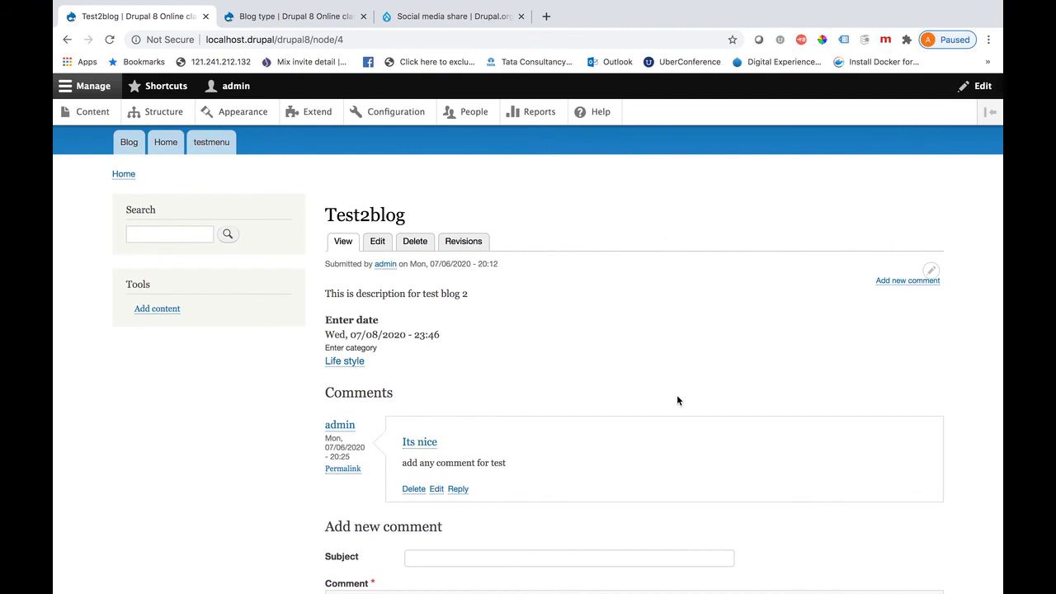
# Open Manage fields for the Blog content type via Structure > Content types.
pyautogui.click(175, 119)
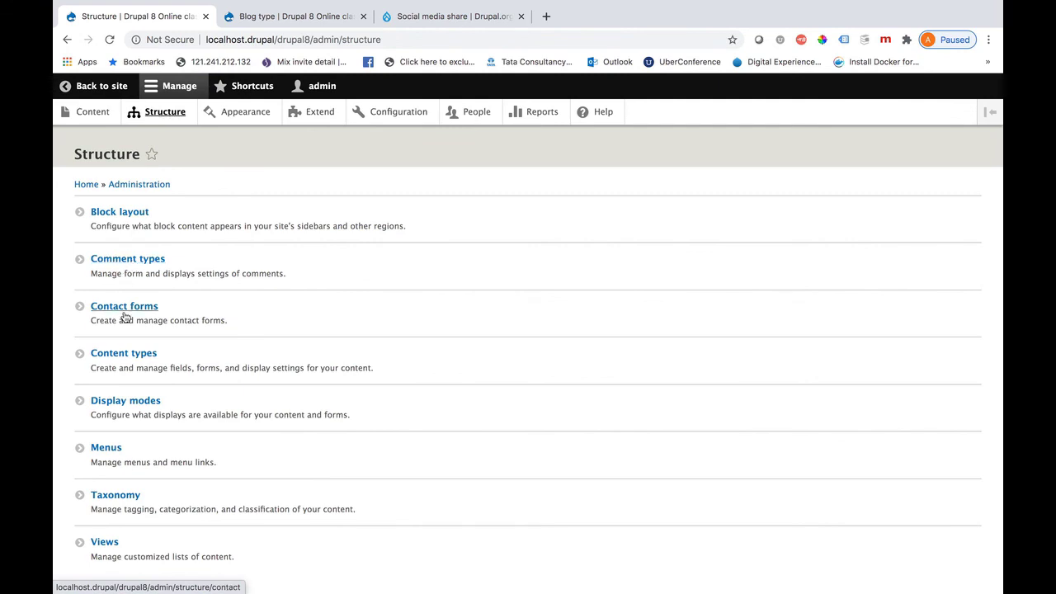
pyautogui.click(124, 354)
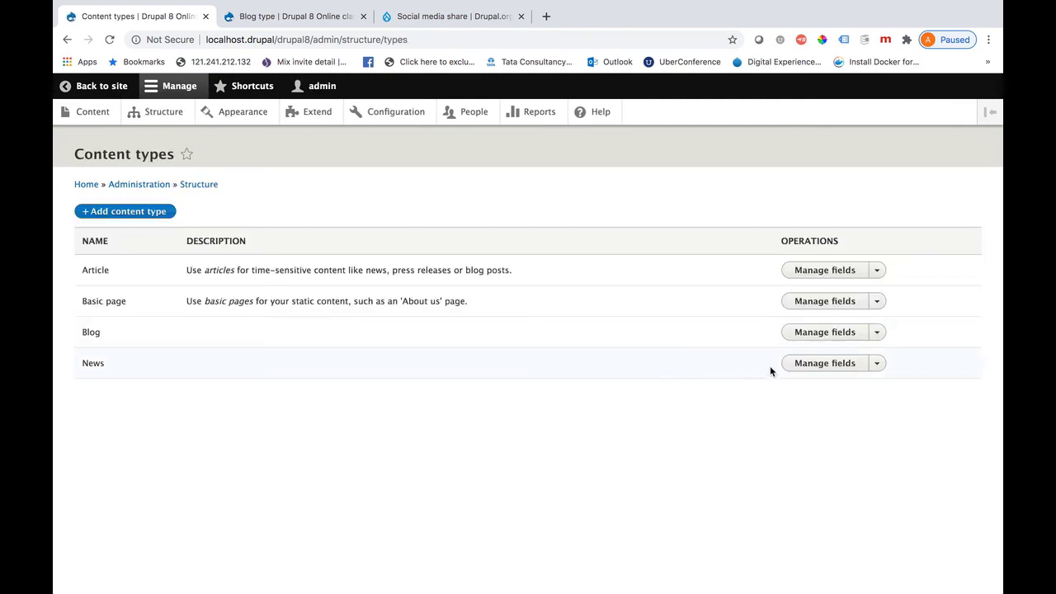
pyautogui.click(828, 333)
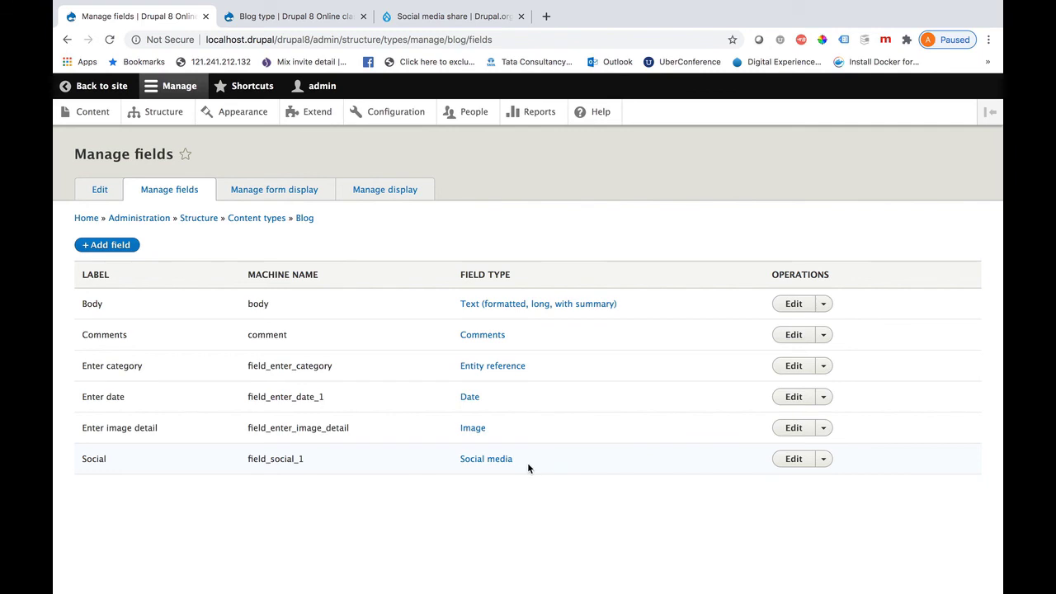
# Return to the Test2blog post, open its Facebook share window, then close it.
pyautogui.click(100, 87)
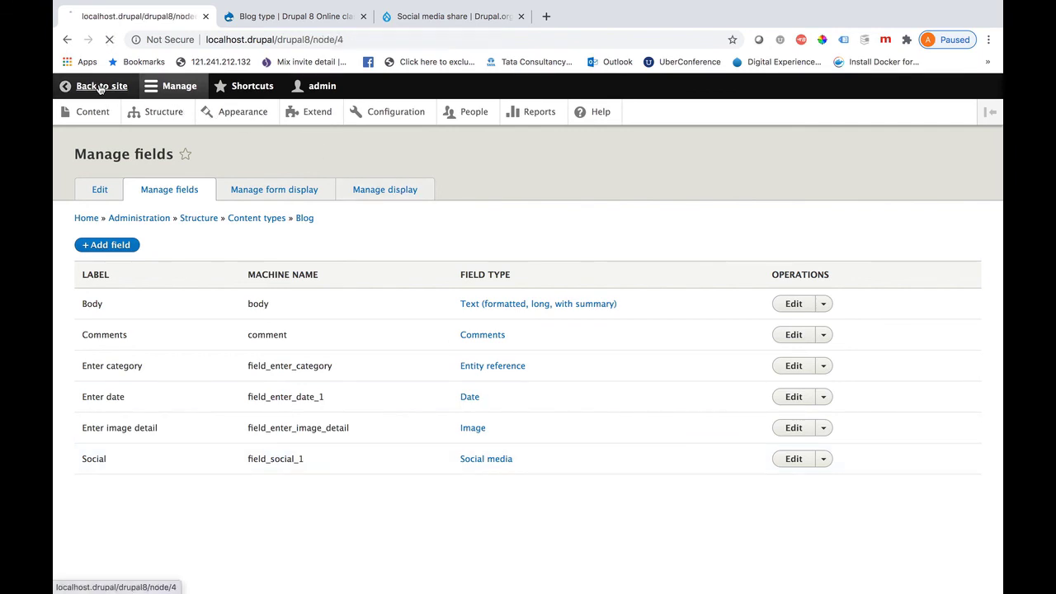
pyautogui.scroll(-5, 577, 416)
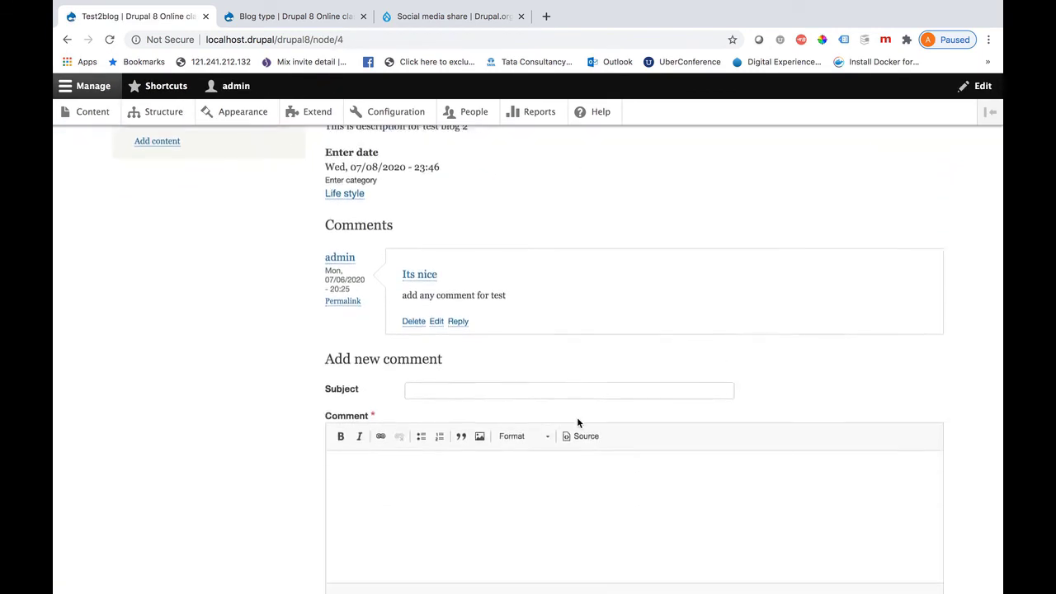
pyautogui.scroll(-4, 578, 422)
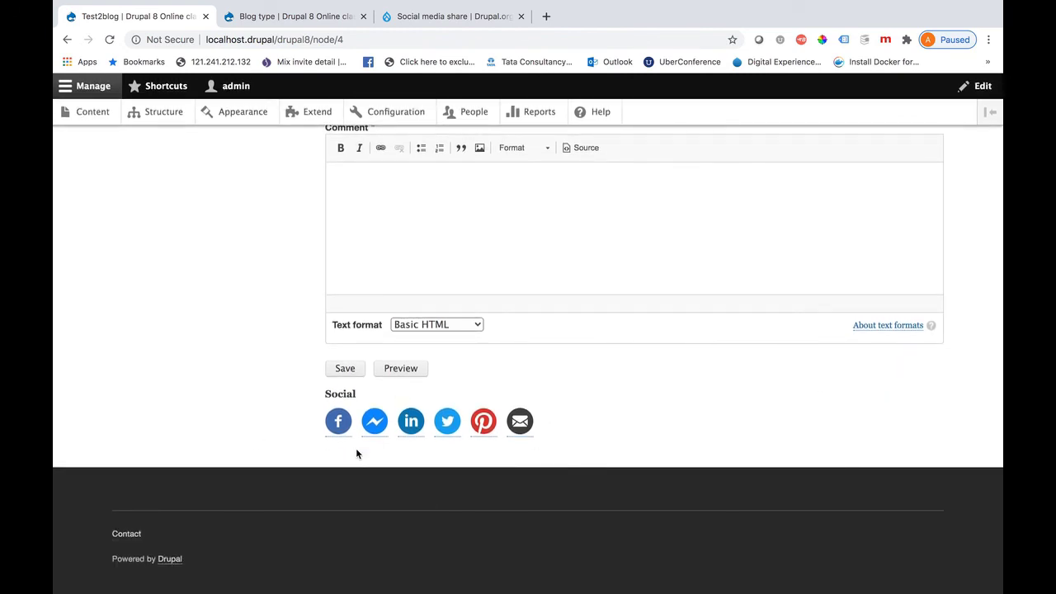
pyautogui.click(339, 425)
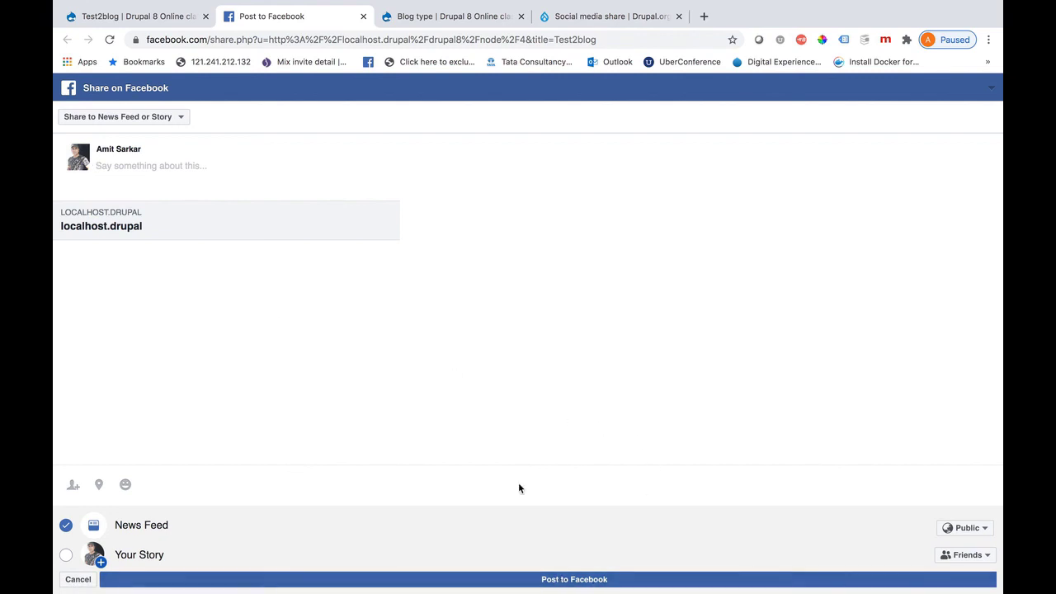
pyautogui.click(364, 20)
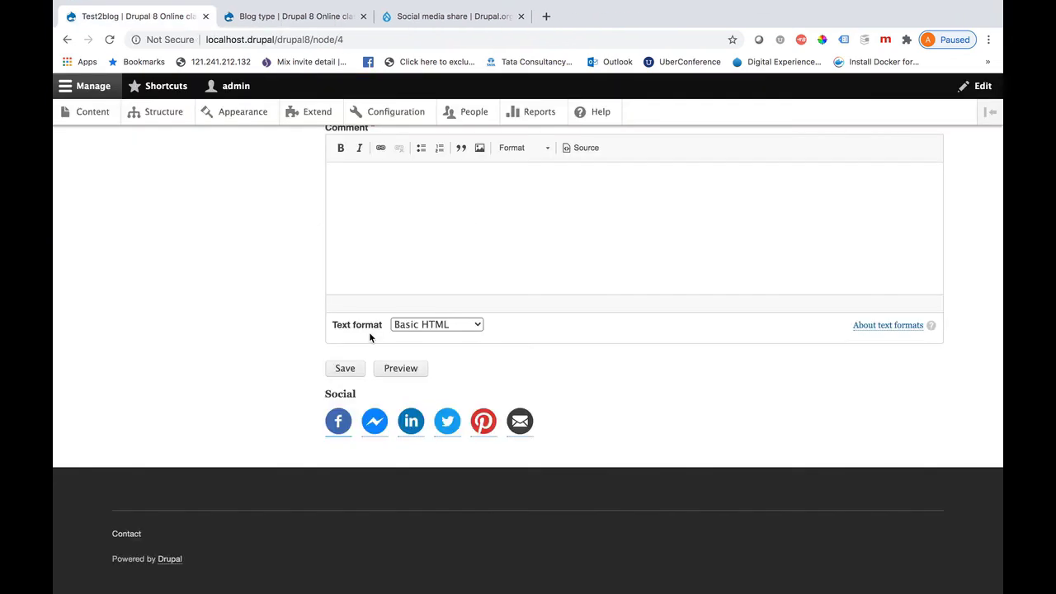
pyautogui.scroll(10, 370, 334)
pyautogui.scroll(2, 369, 333)
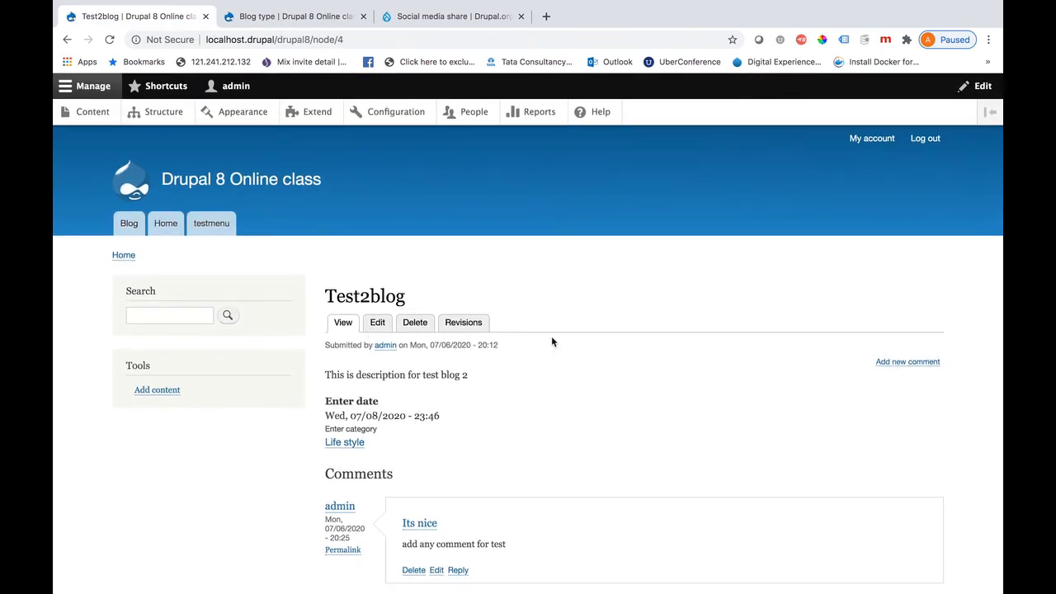